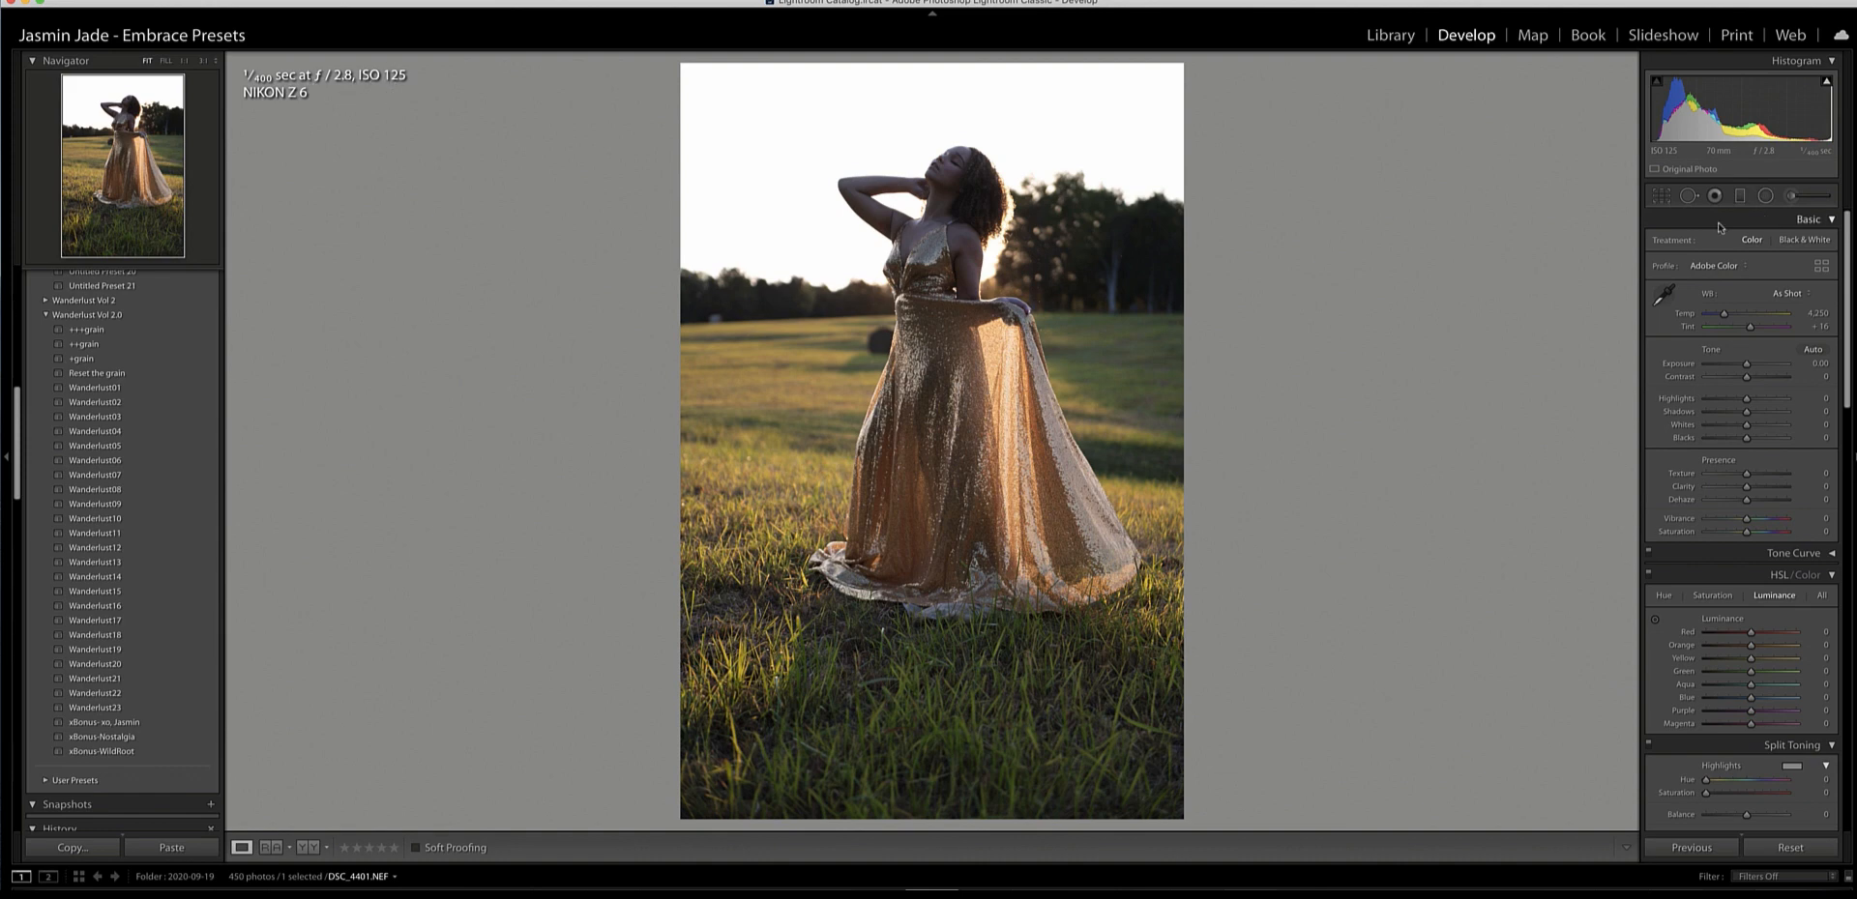
Try brightening the unedited photo with higher exposure and shadows at +35, and reset the tone adjustments.
key(z)
click(1757, 364)
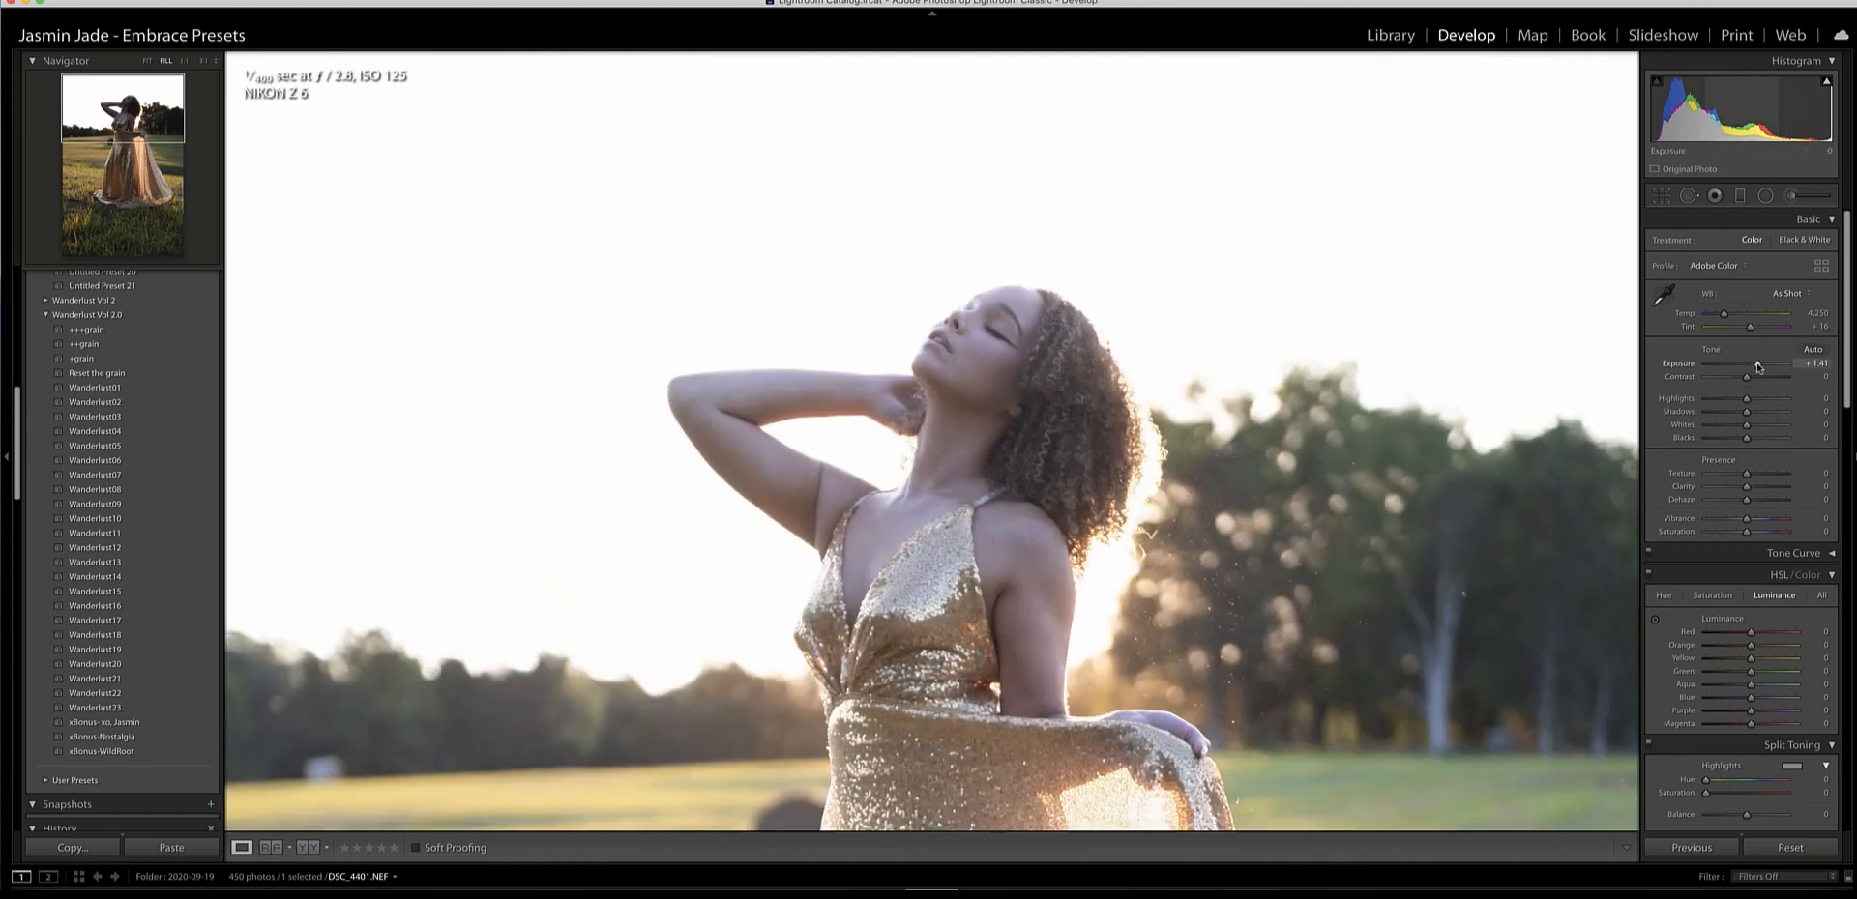
drag(1757, 364, 1760, 411)
click(1762, 412)
key(z)
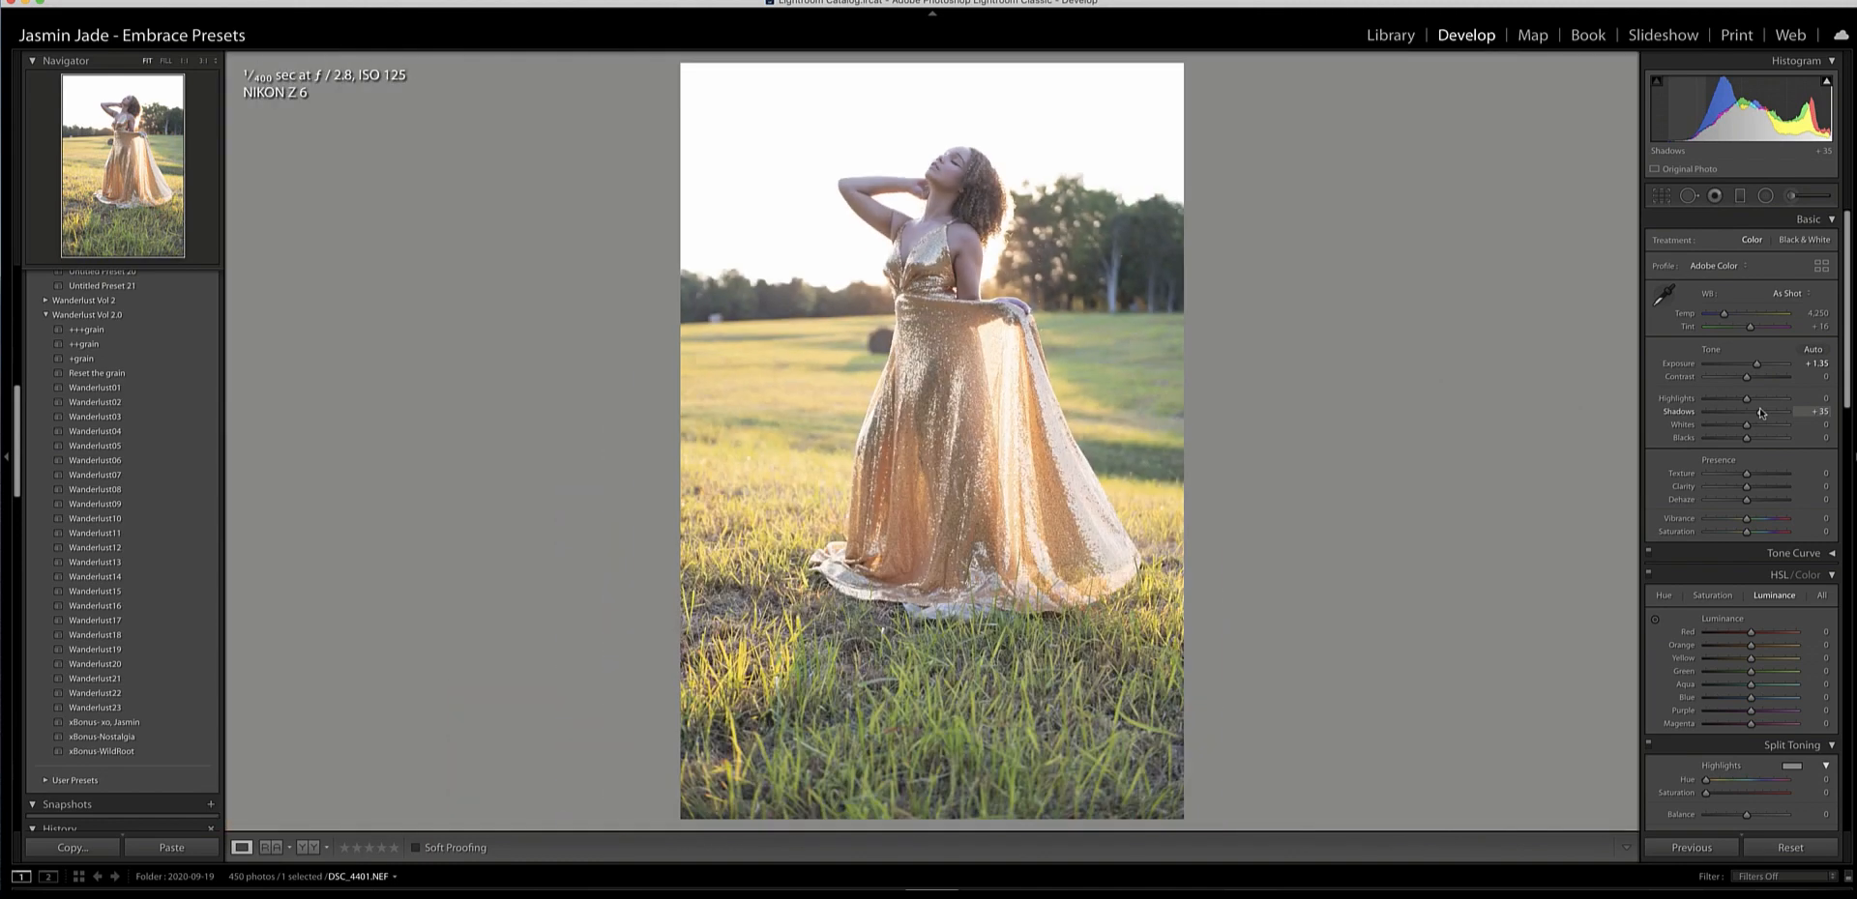
drag(1751, 363, 1748, 363)
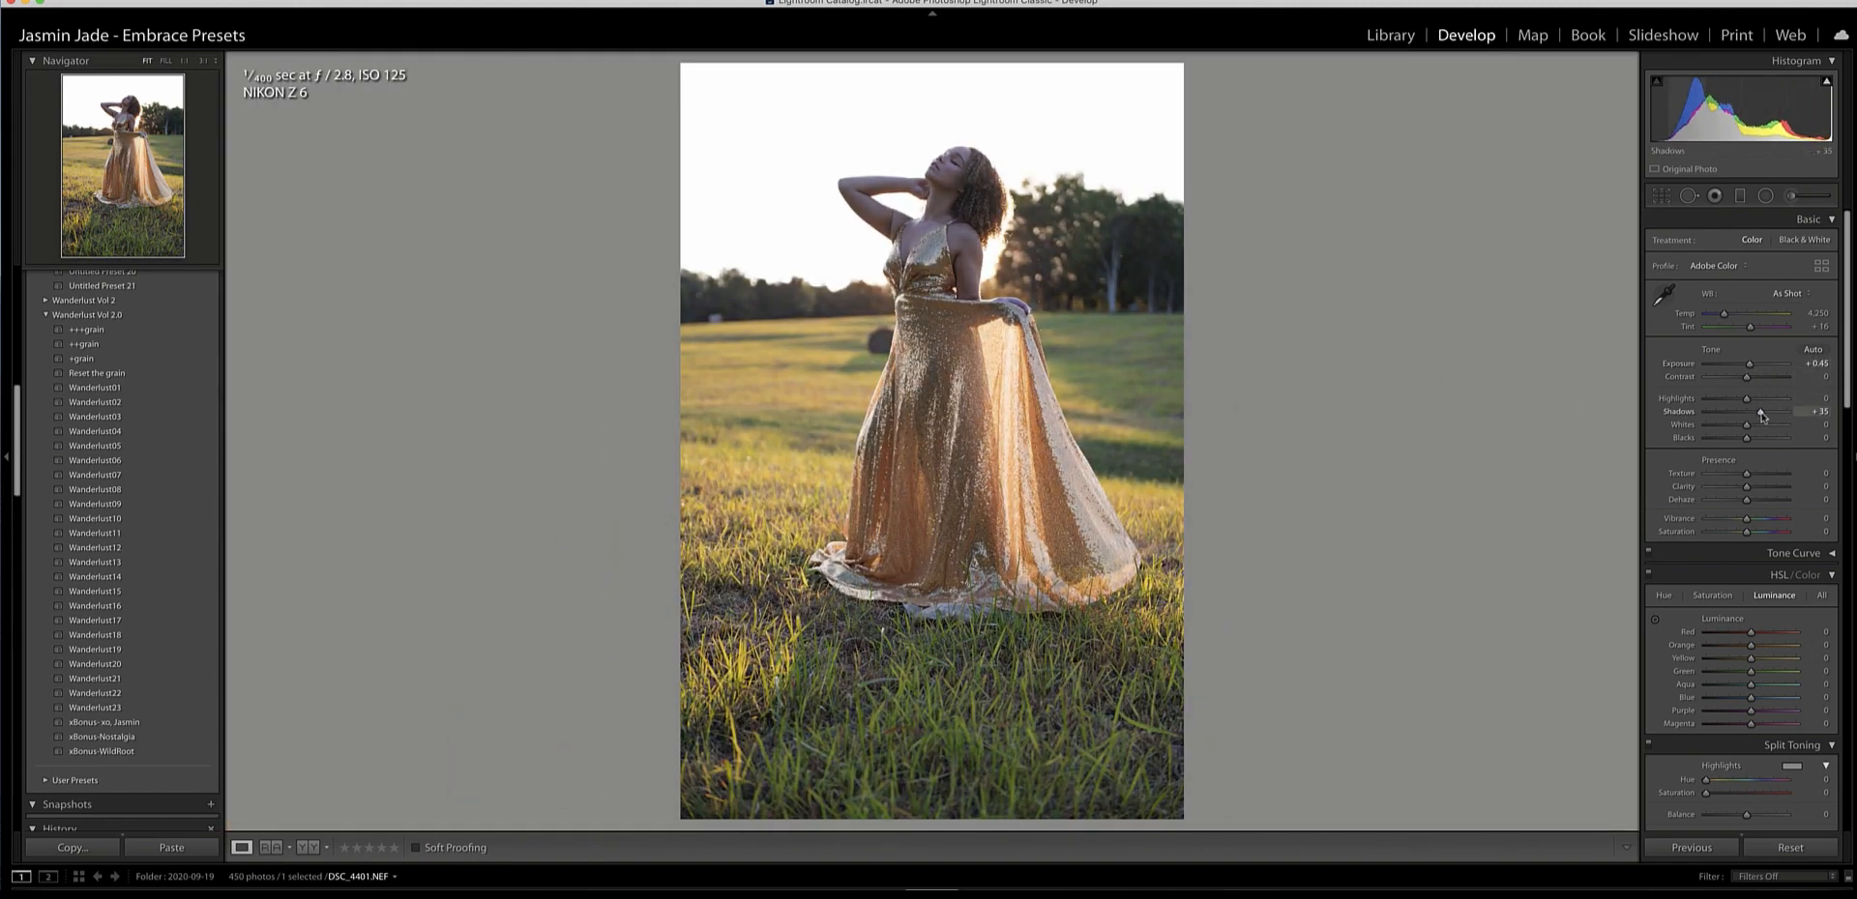
double_click(1759, 352)
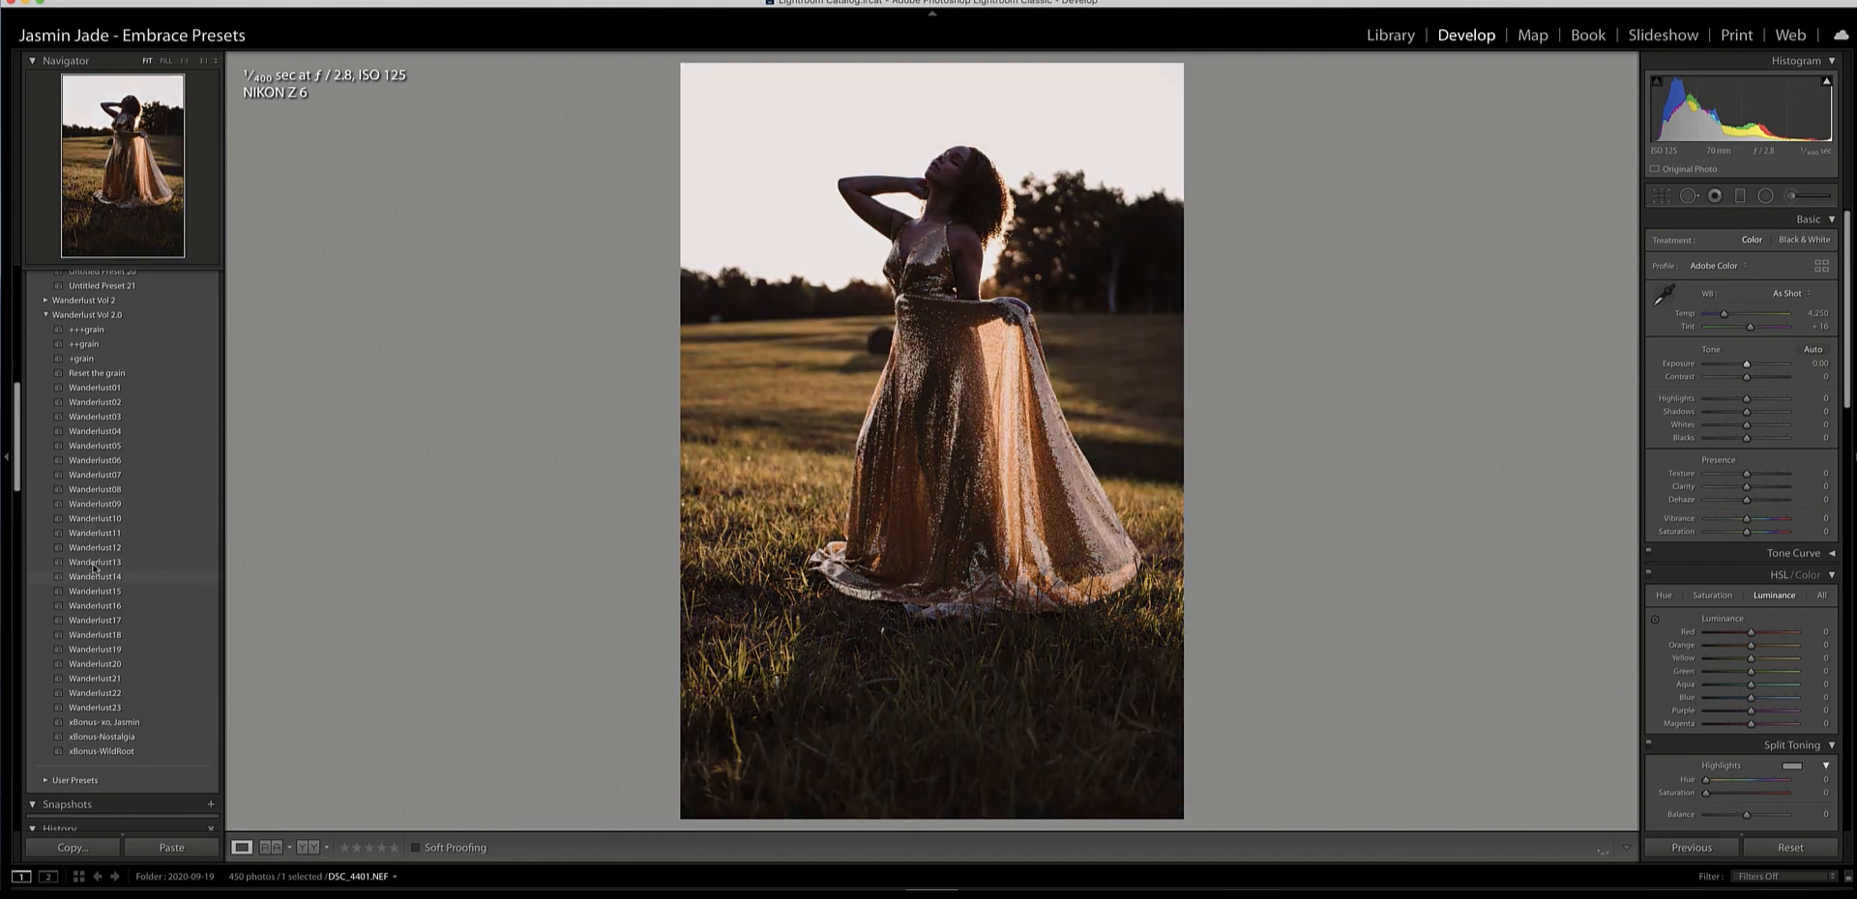
Apply the Wanderlust07 preset, and adjust its tone with shadows at +59 and exposure at +0.25.
click(98, 476)
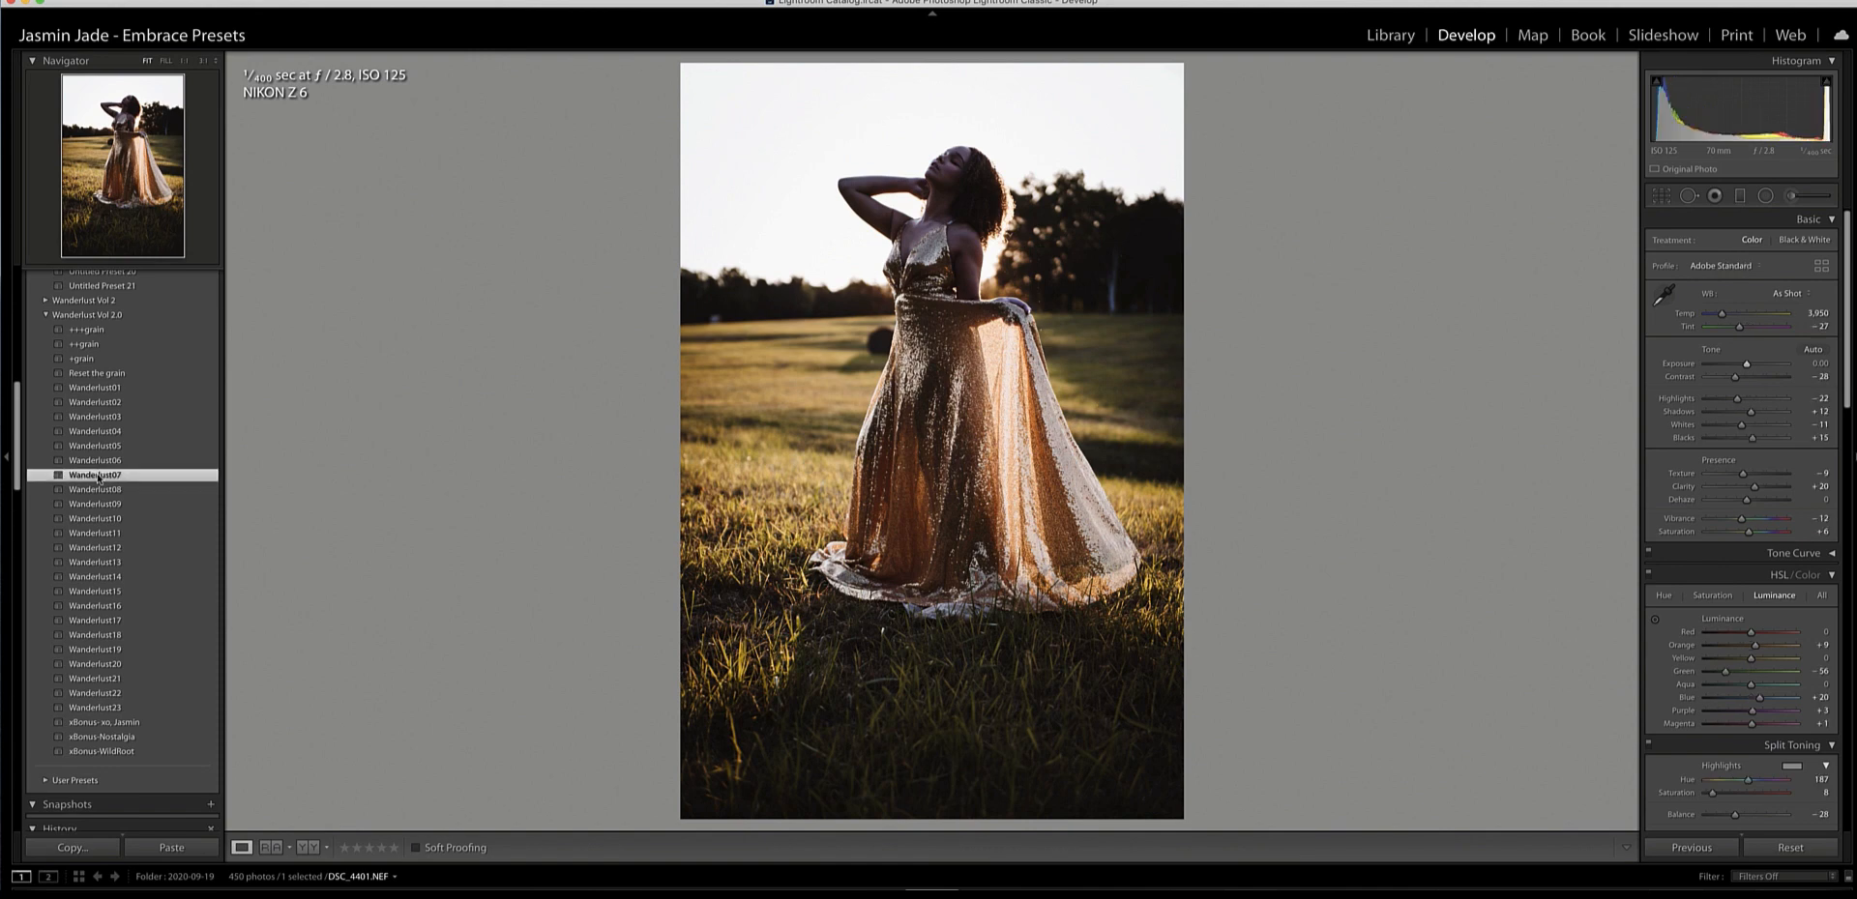
key(z)
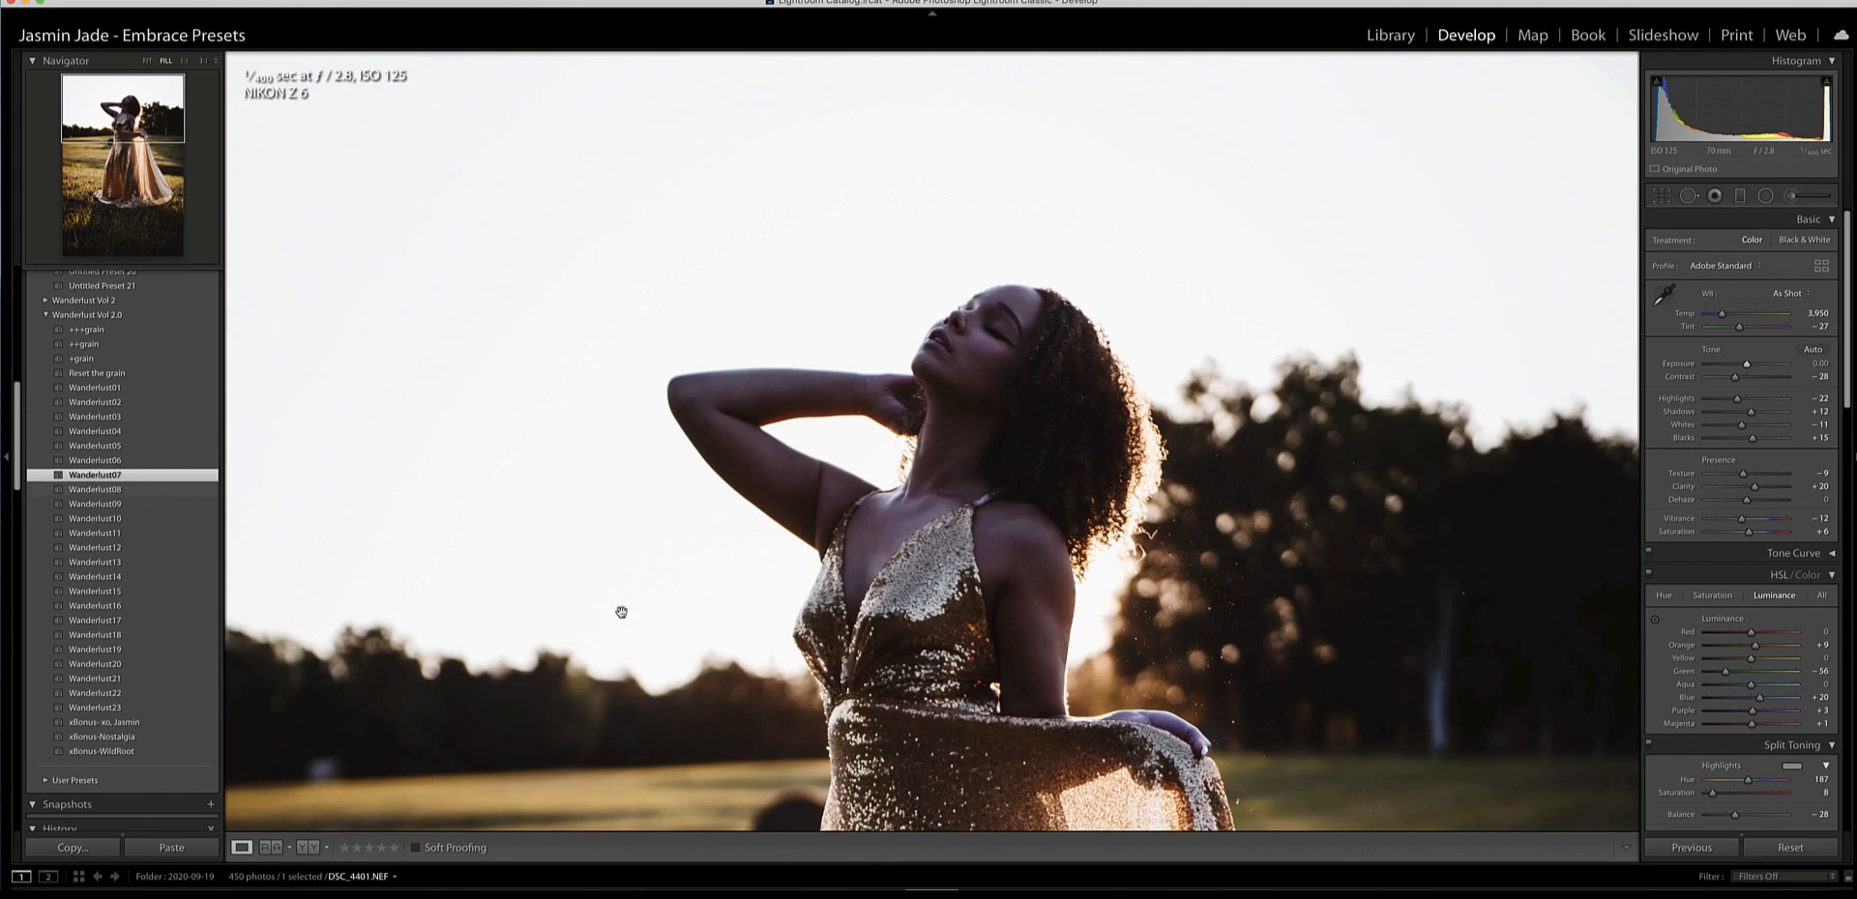
drag(1756, 410, 1769, 418)
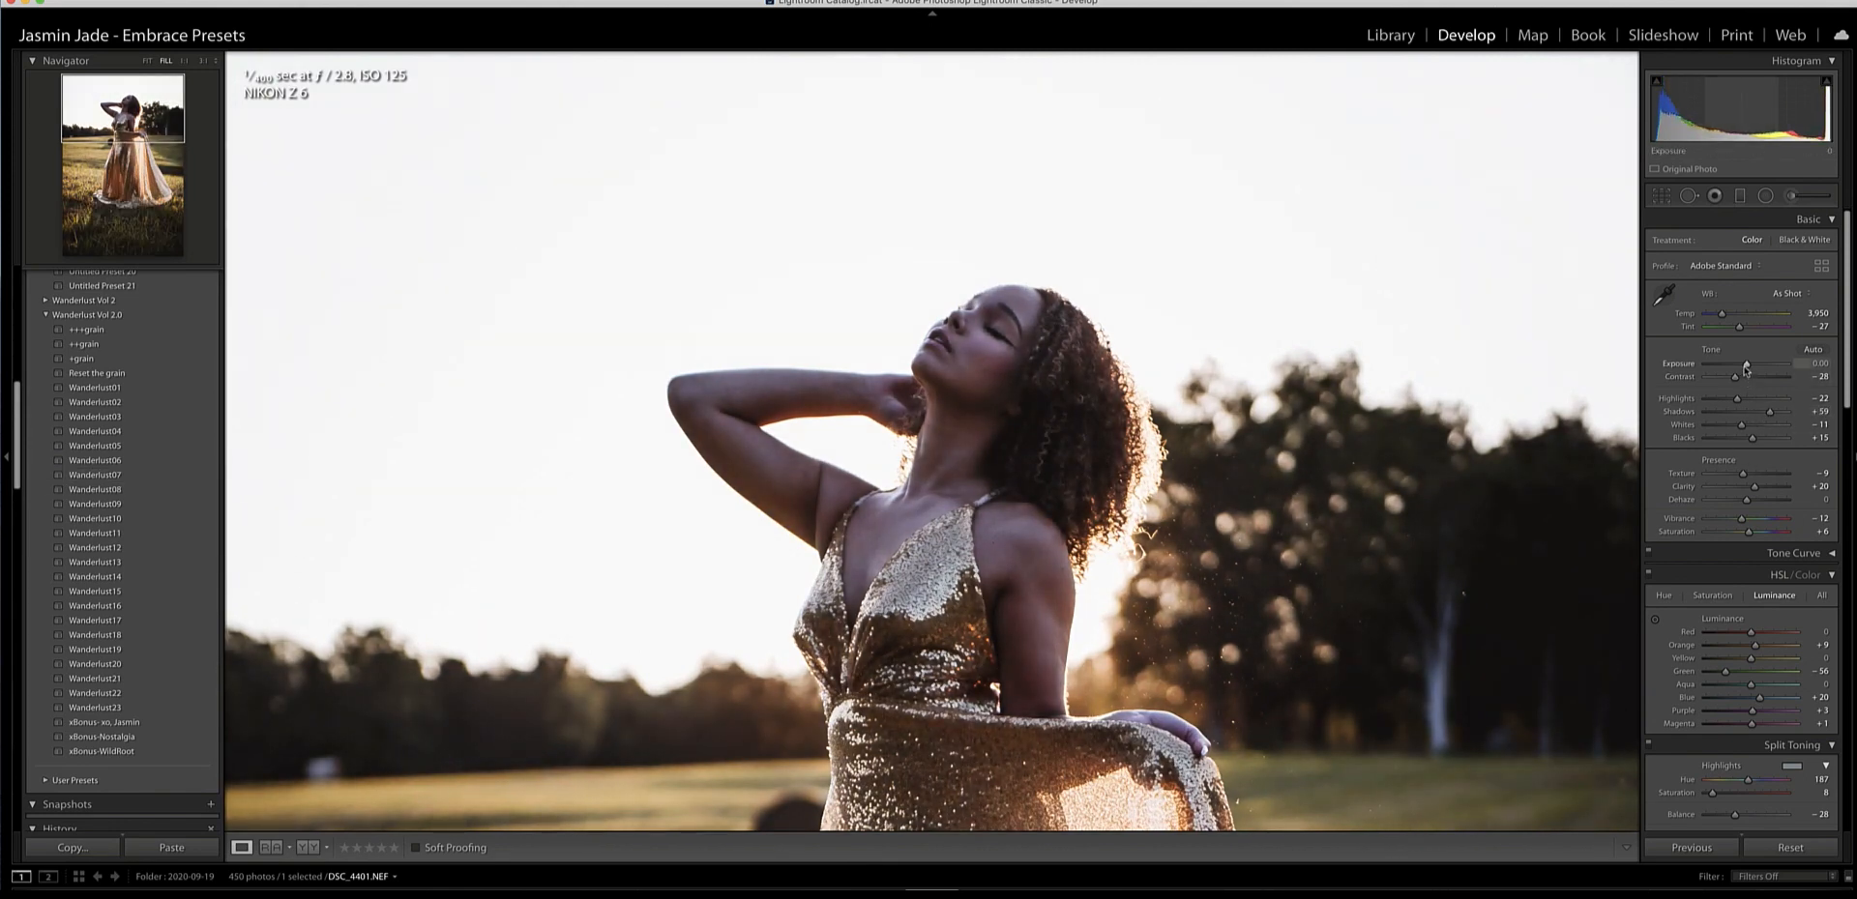
drag(1746, 364, 1748, 365)
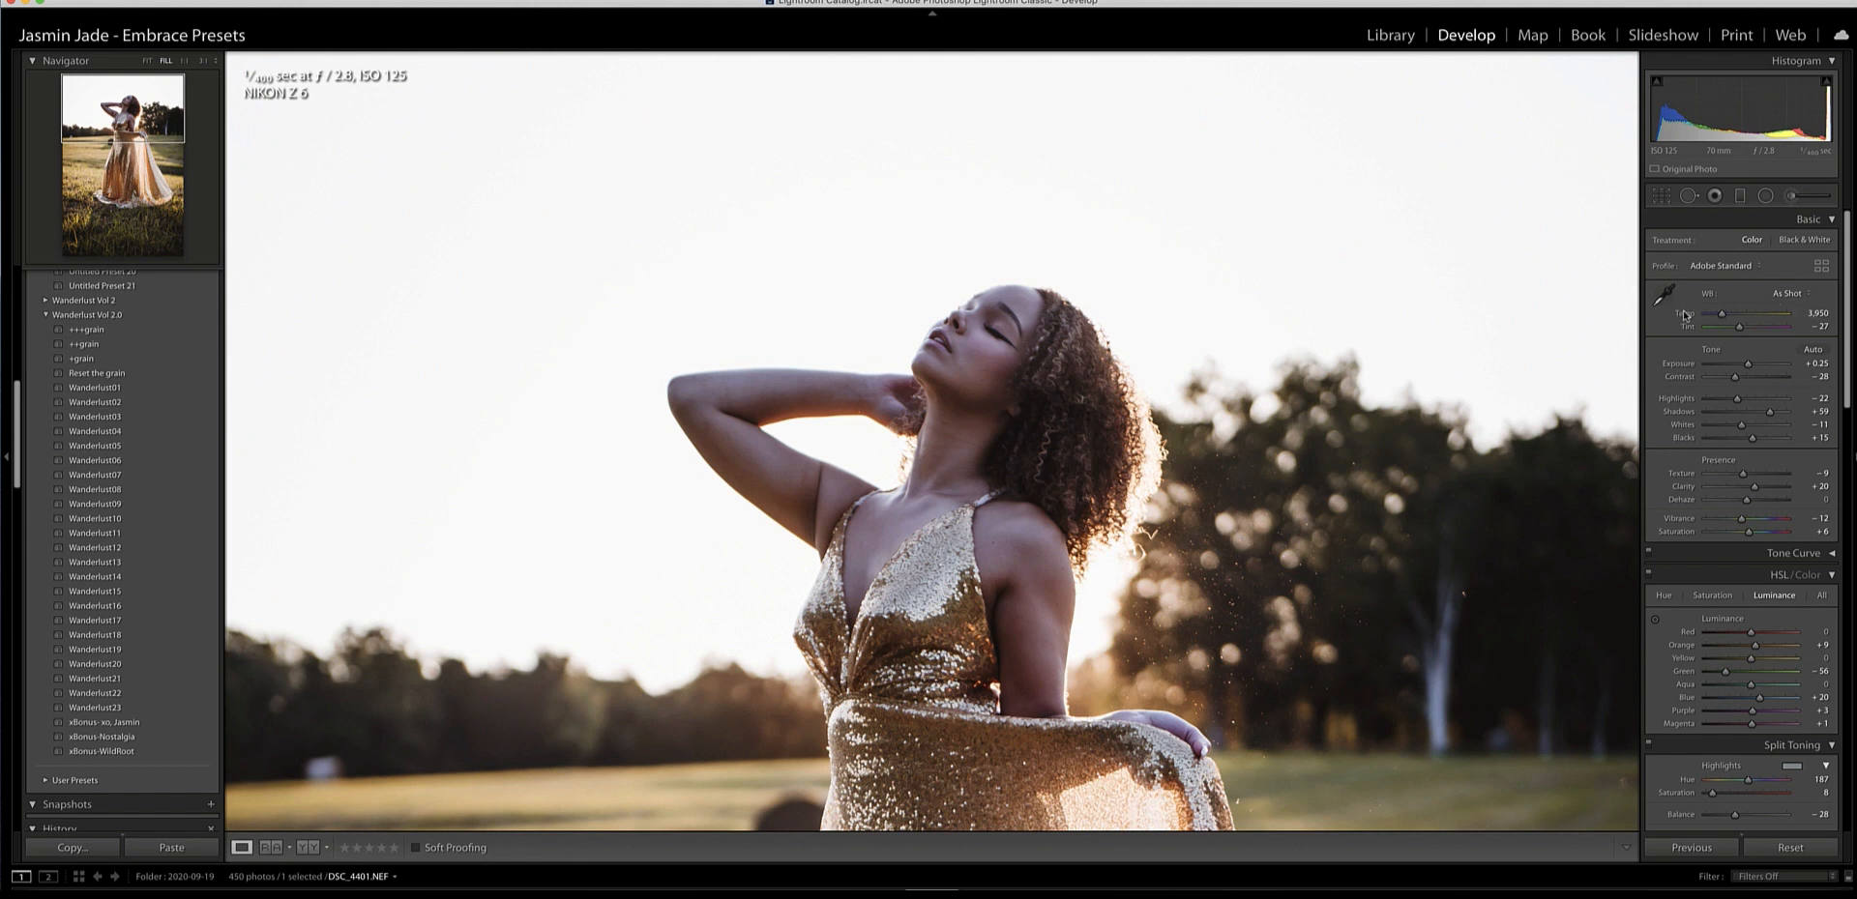
Try the Auto white balance on the photo, and return it to As Shot.
click(1794, 300)
click(1796, 307)
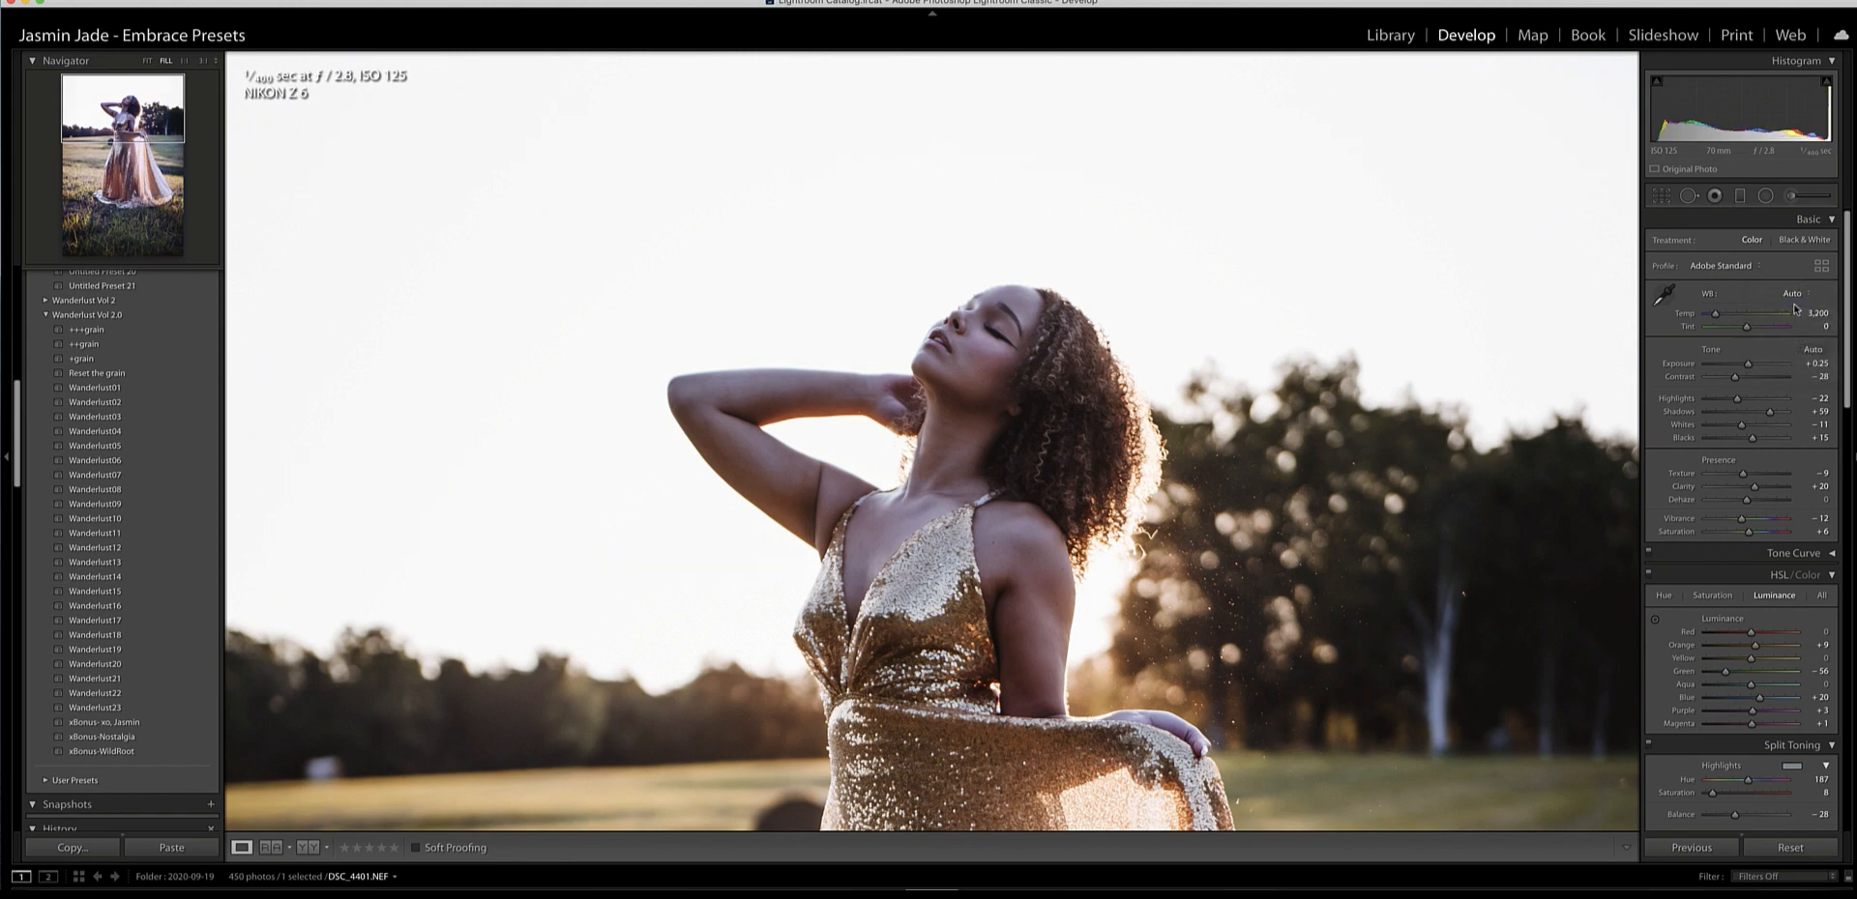
click(1792, 294)
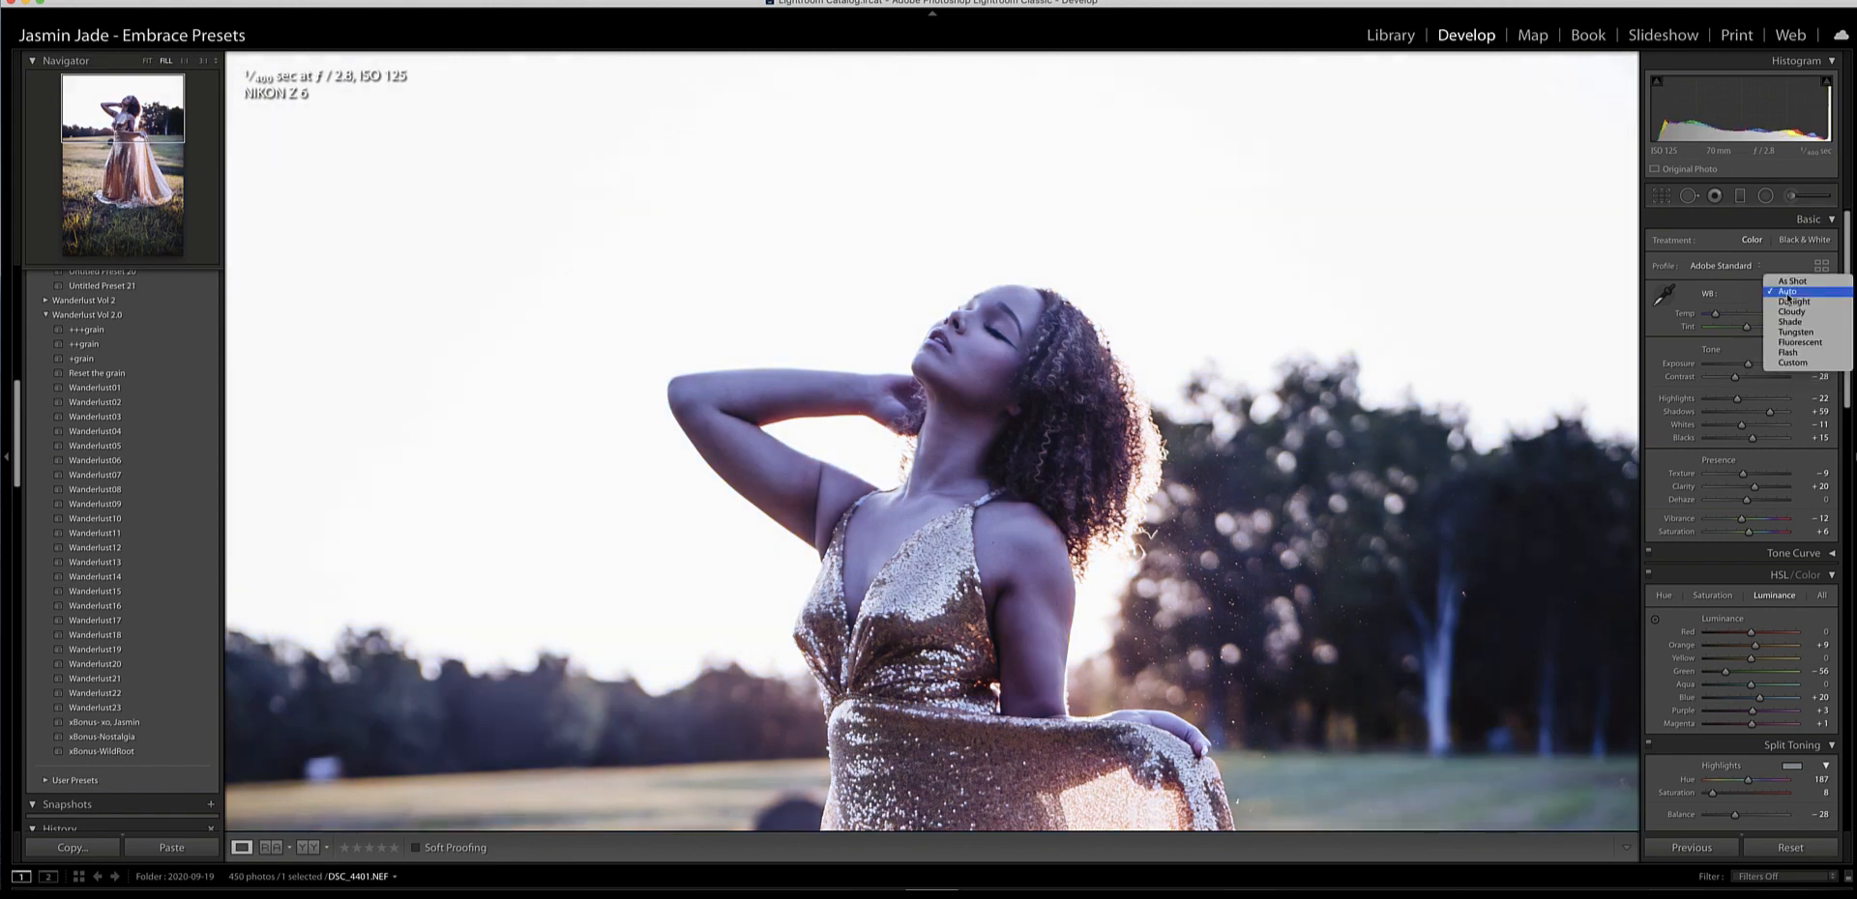
click(1779, 282)
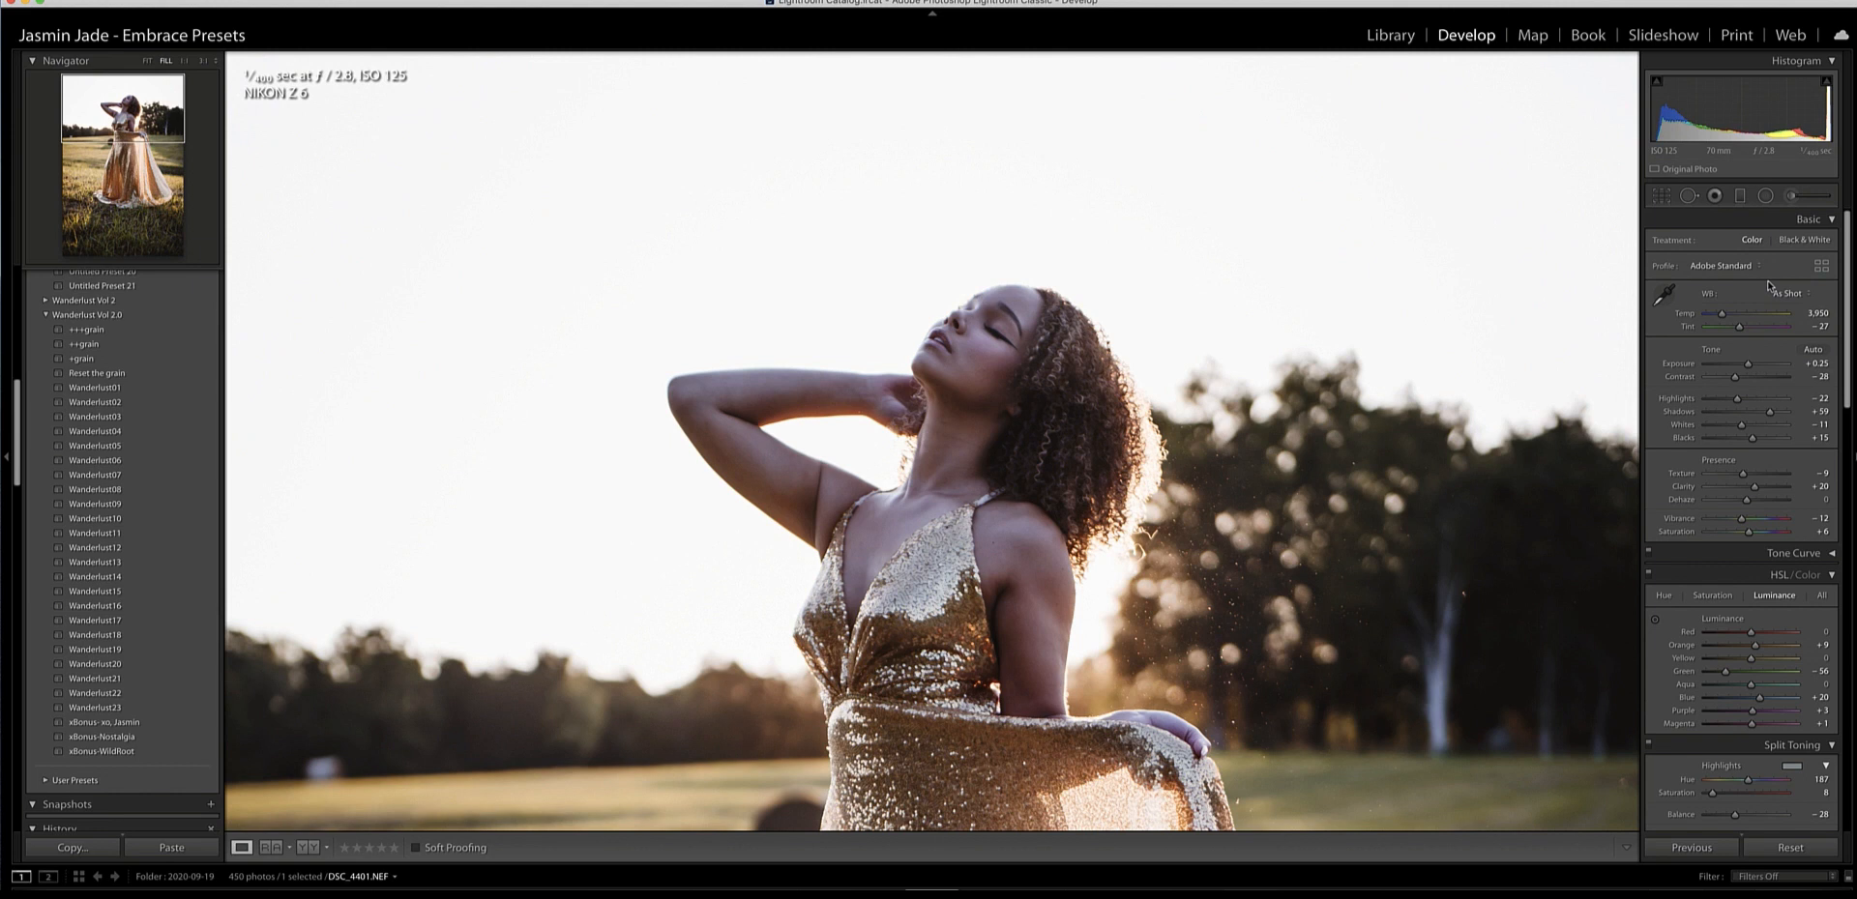
Try setting the white balance by sampling the bright sky and the dark trees behind the woman.
click(1665, 293)
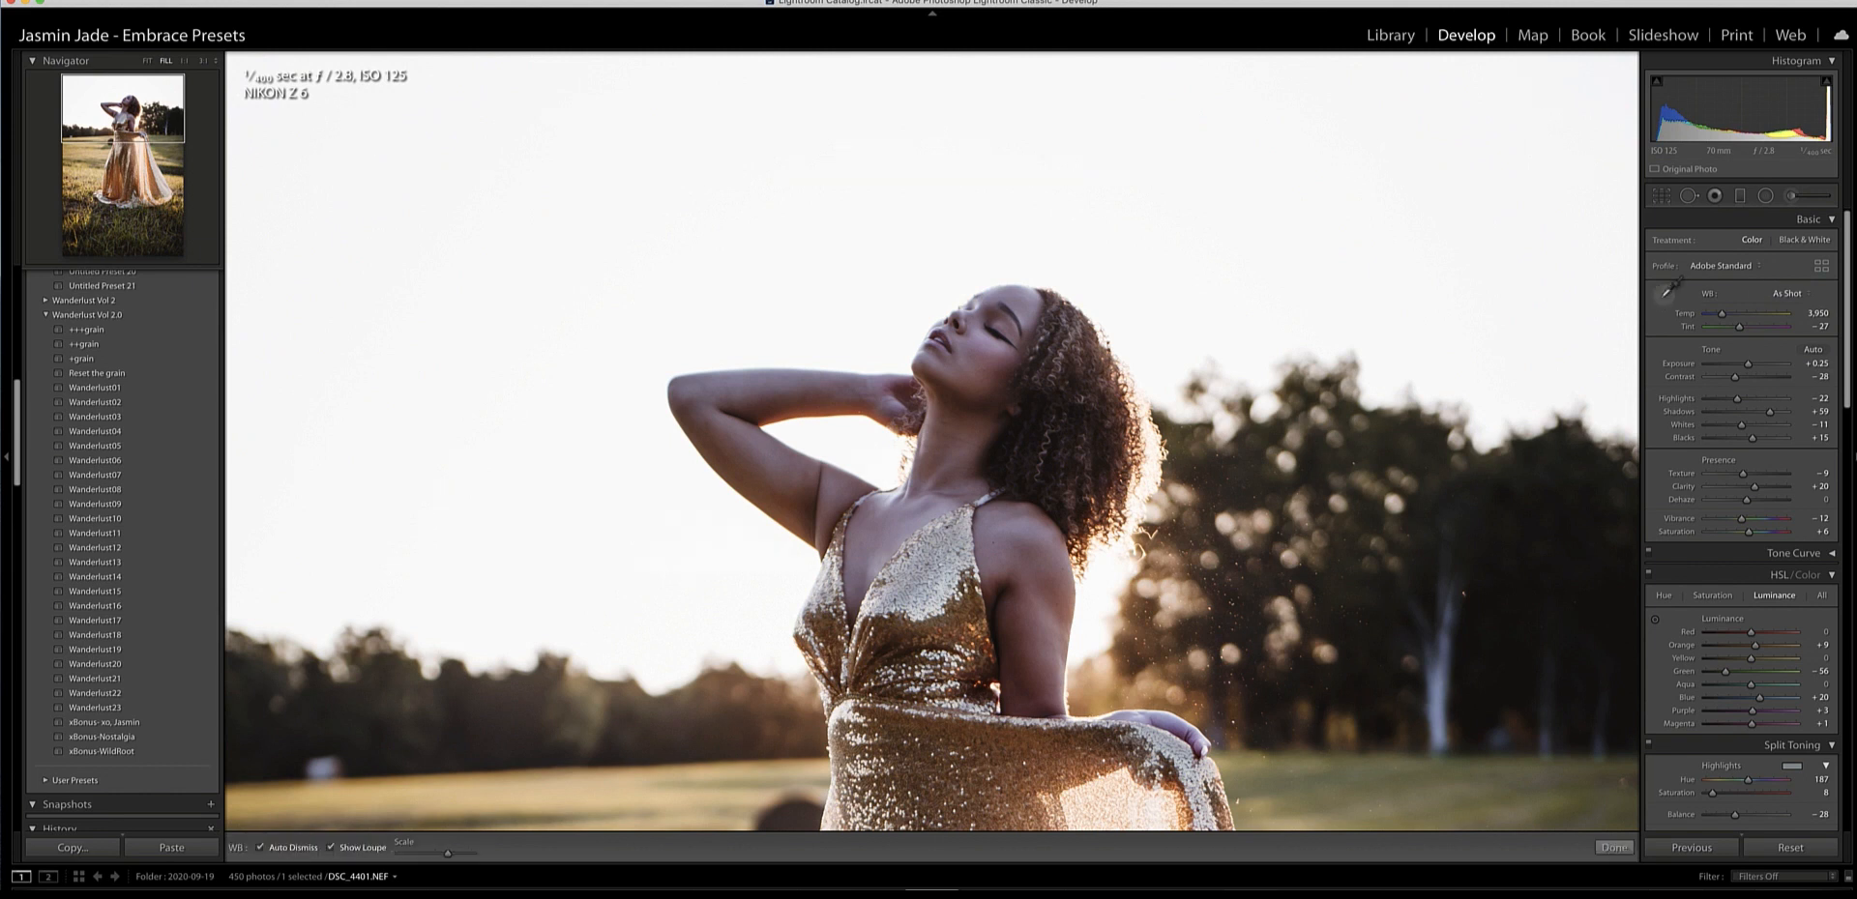
click(1117, 562)
scroll(1117, 563, down, 3)
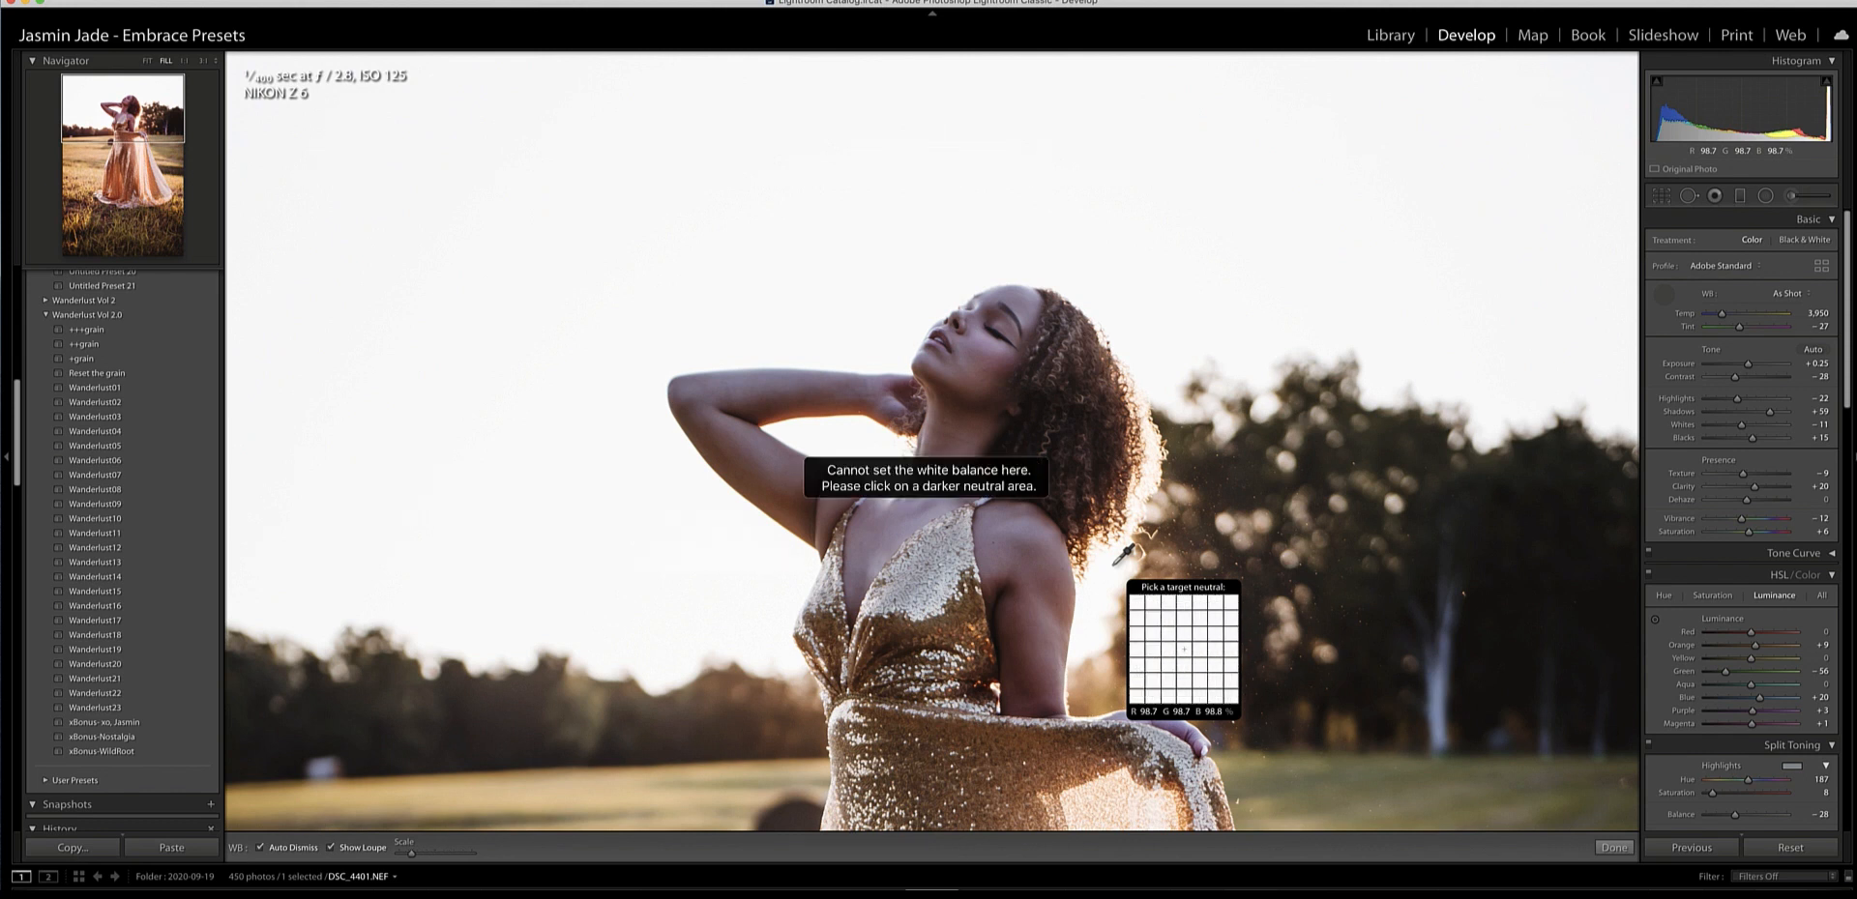
click(1250, 366)
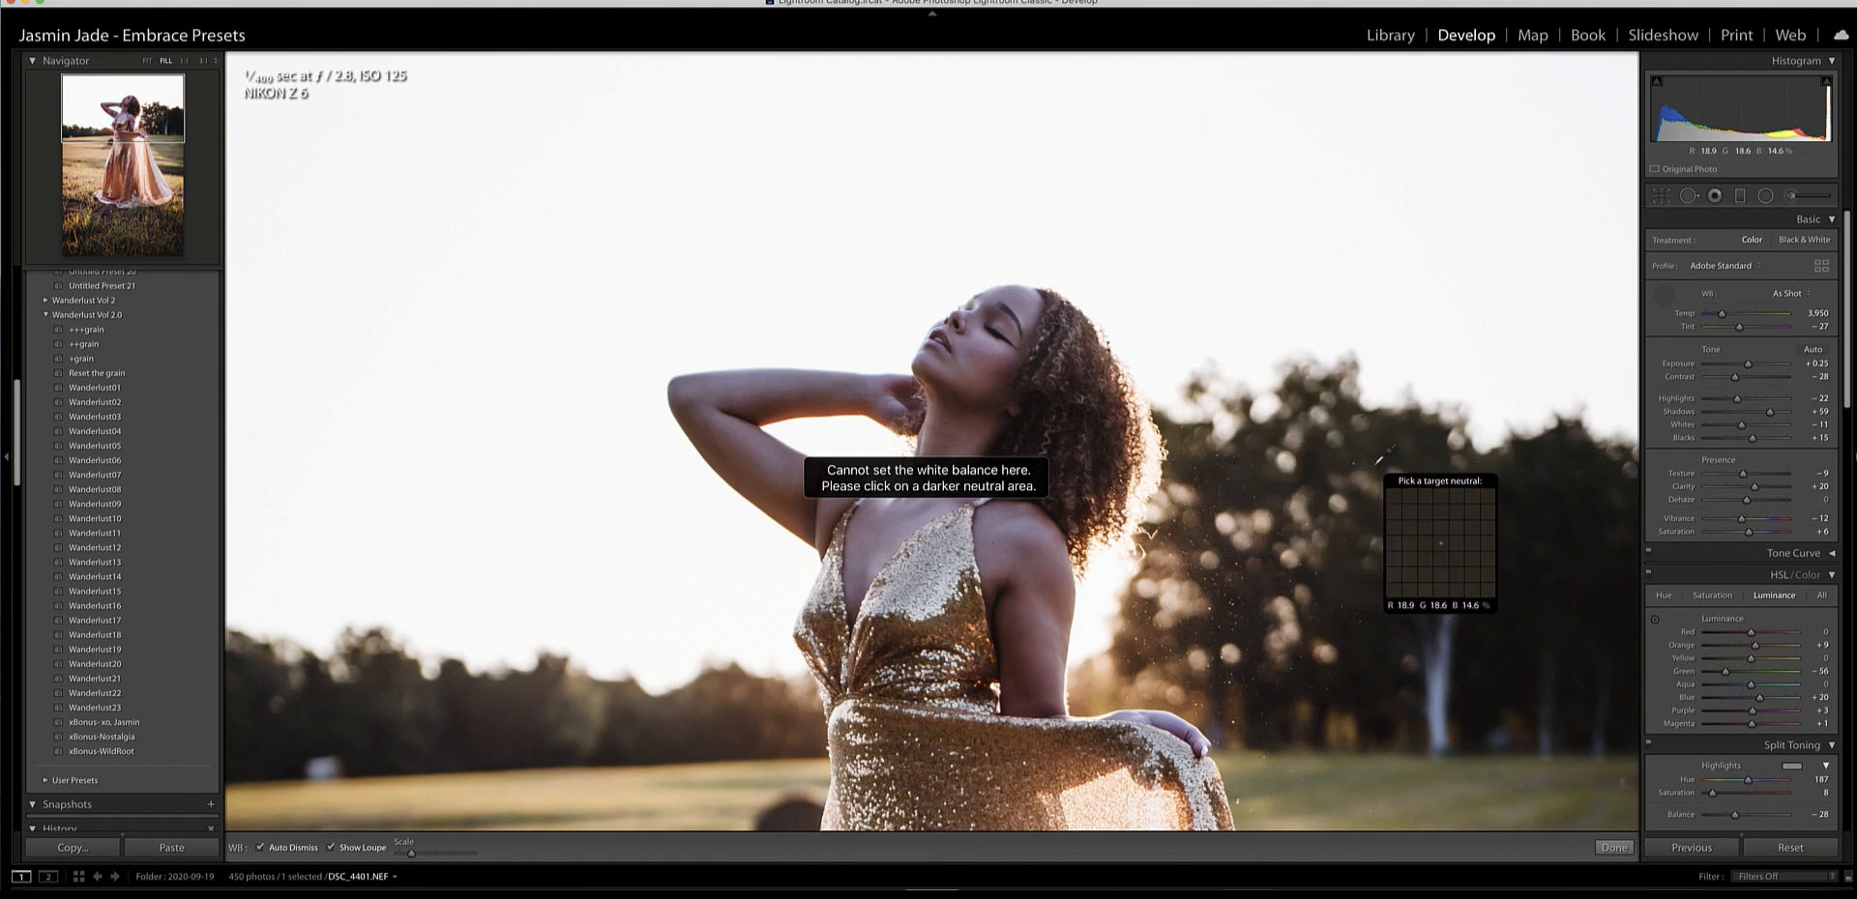
click(1391, 506)
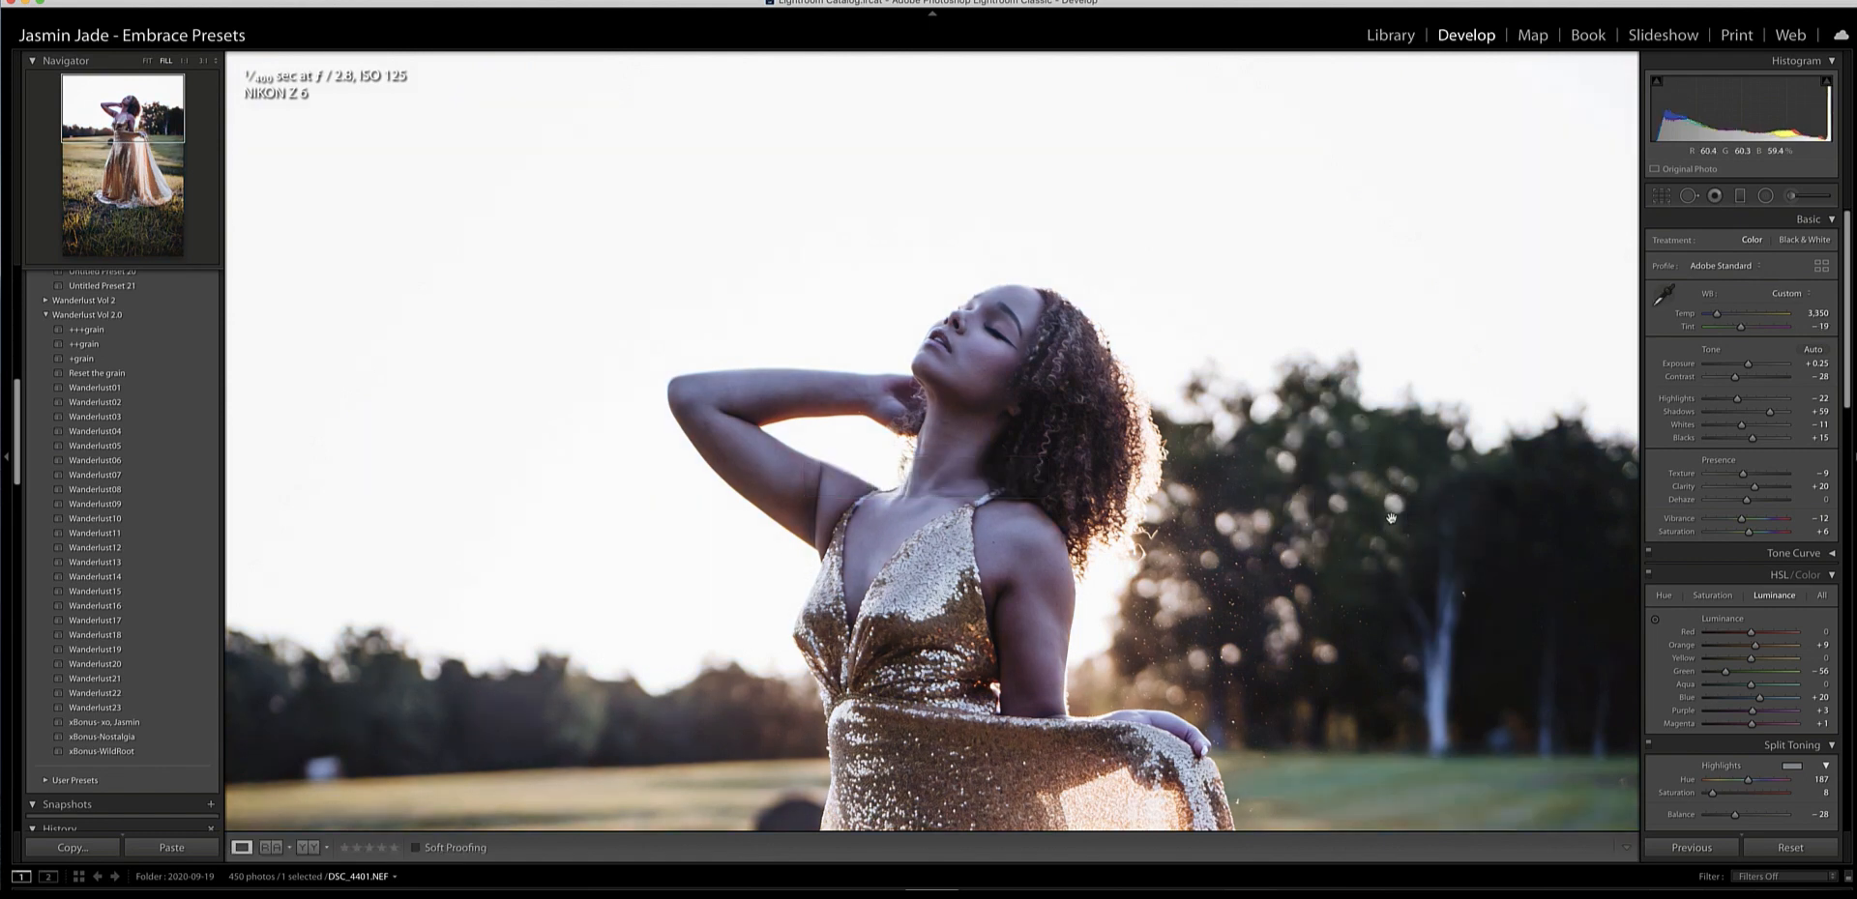
Set the white balance by sampling the small pale object by the distant tree line, and check the whole photo and close-up.
click(1663, 295)
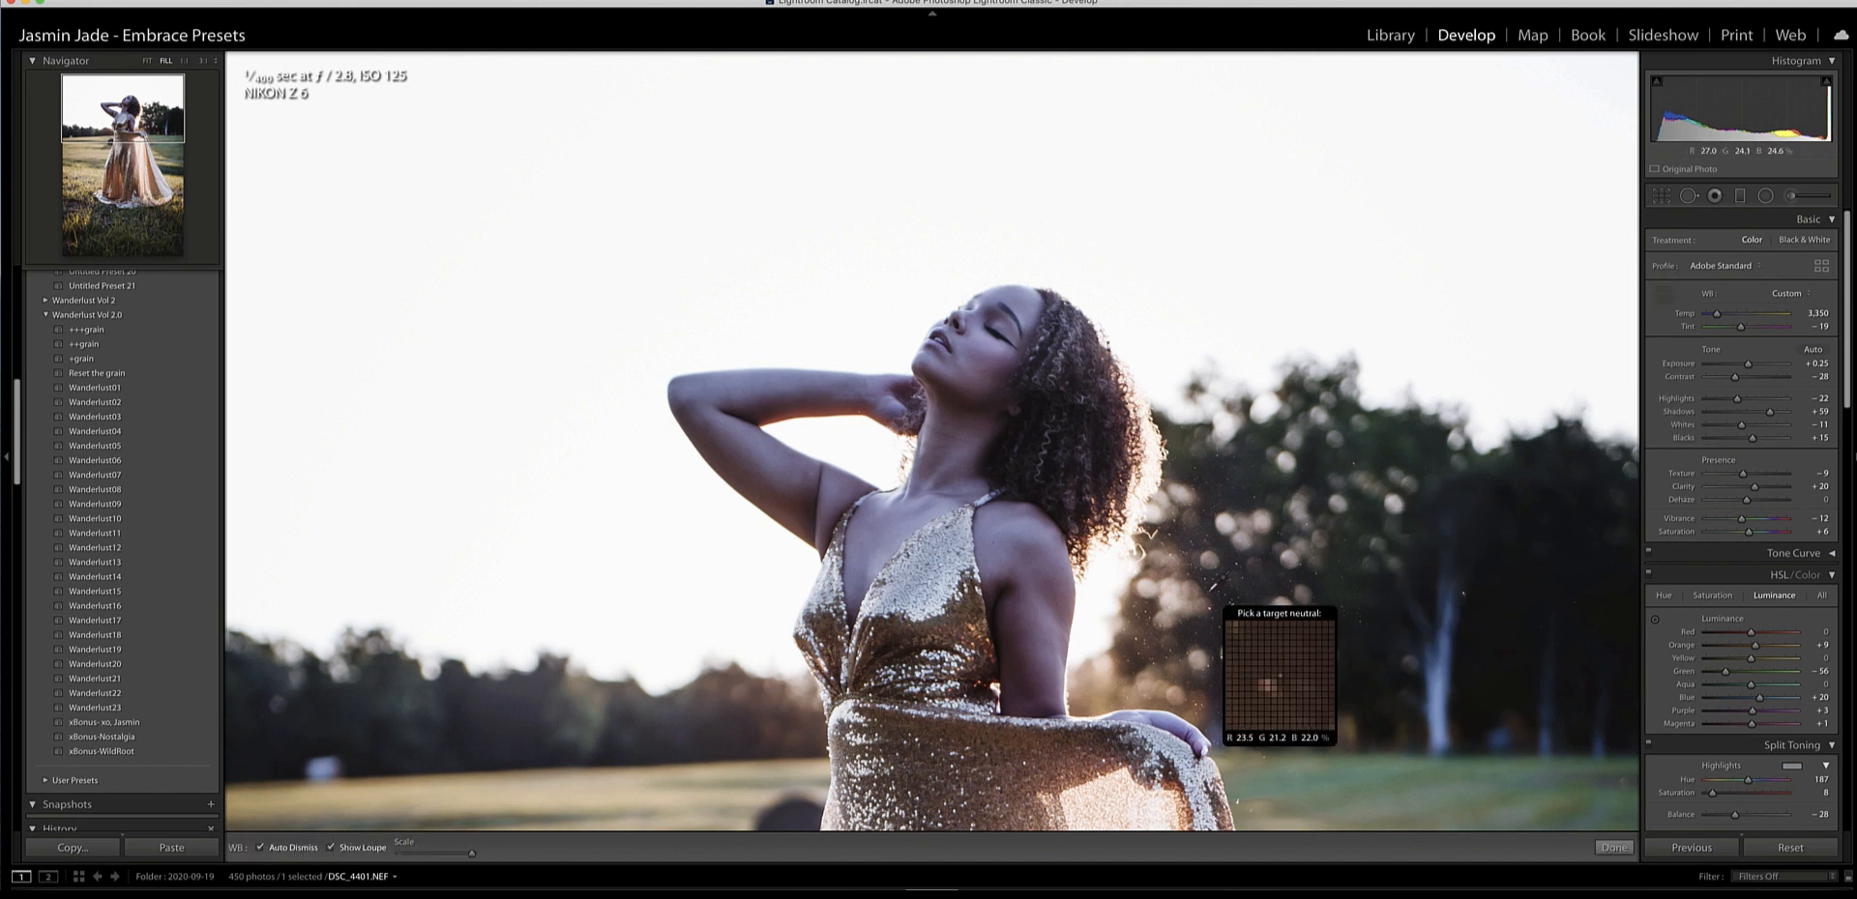
scroll(1184, 590, up, 5)
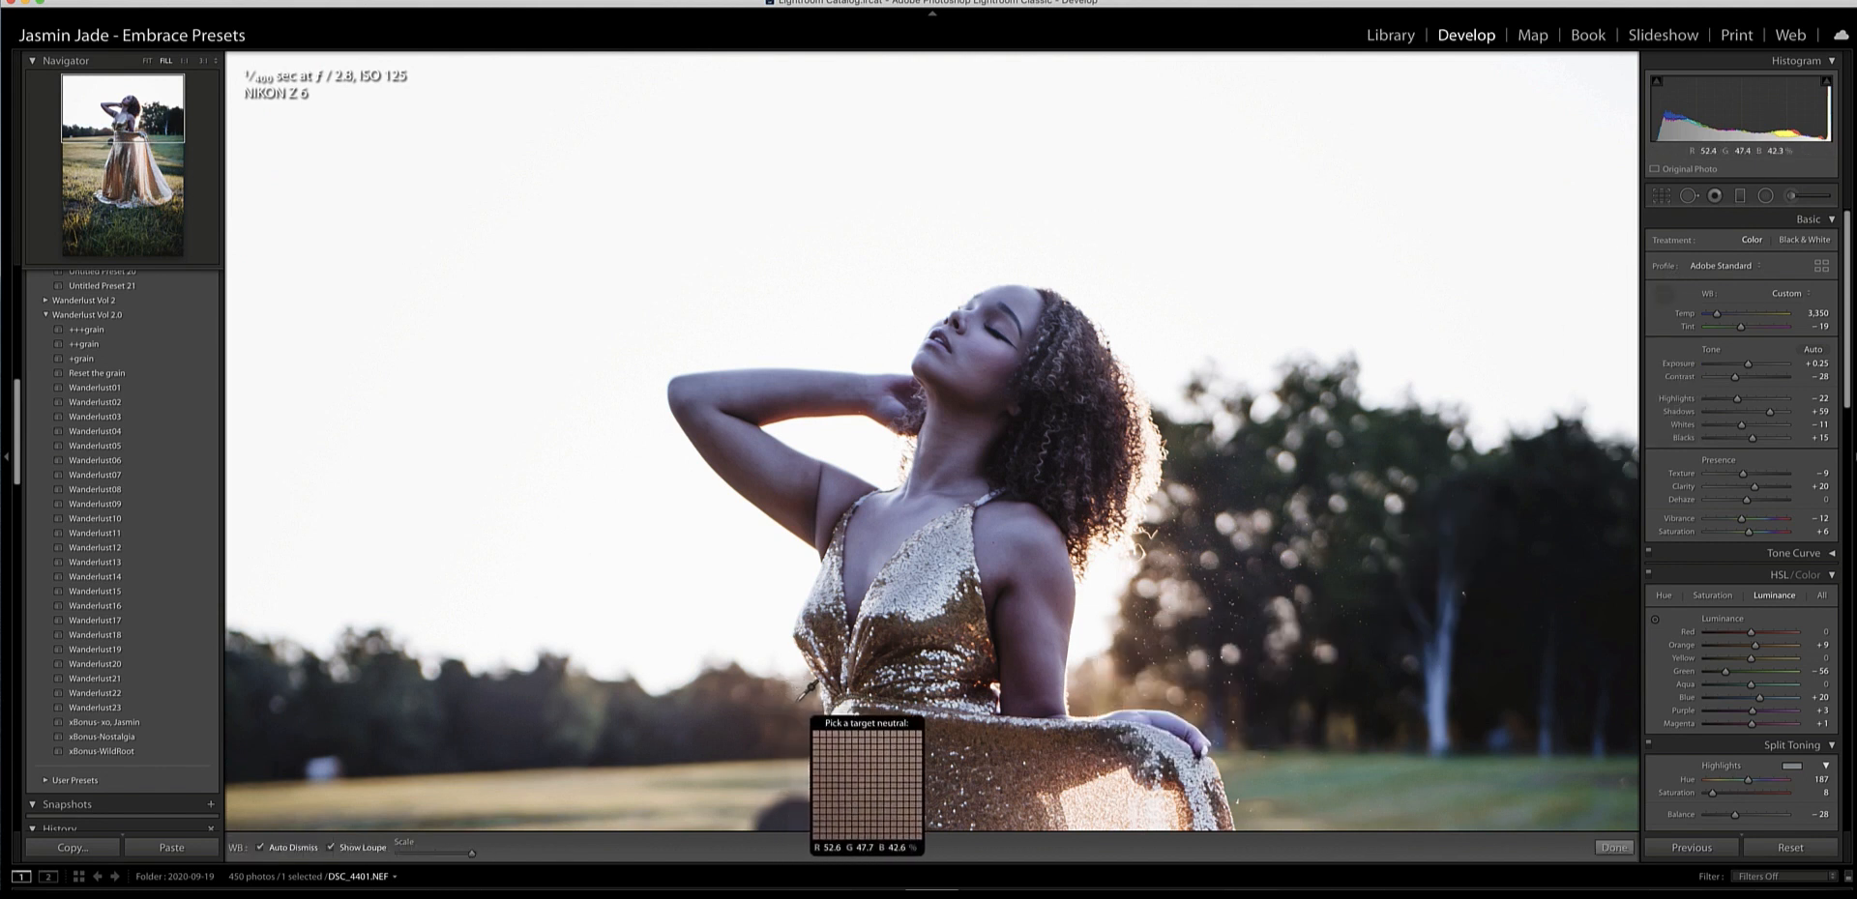
click(323, 764)
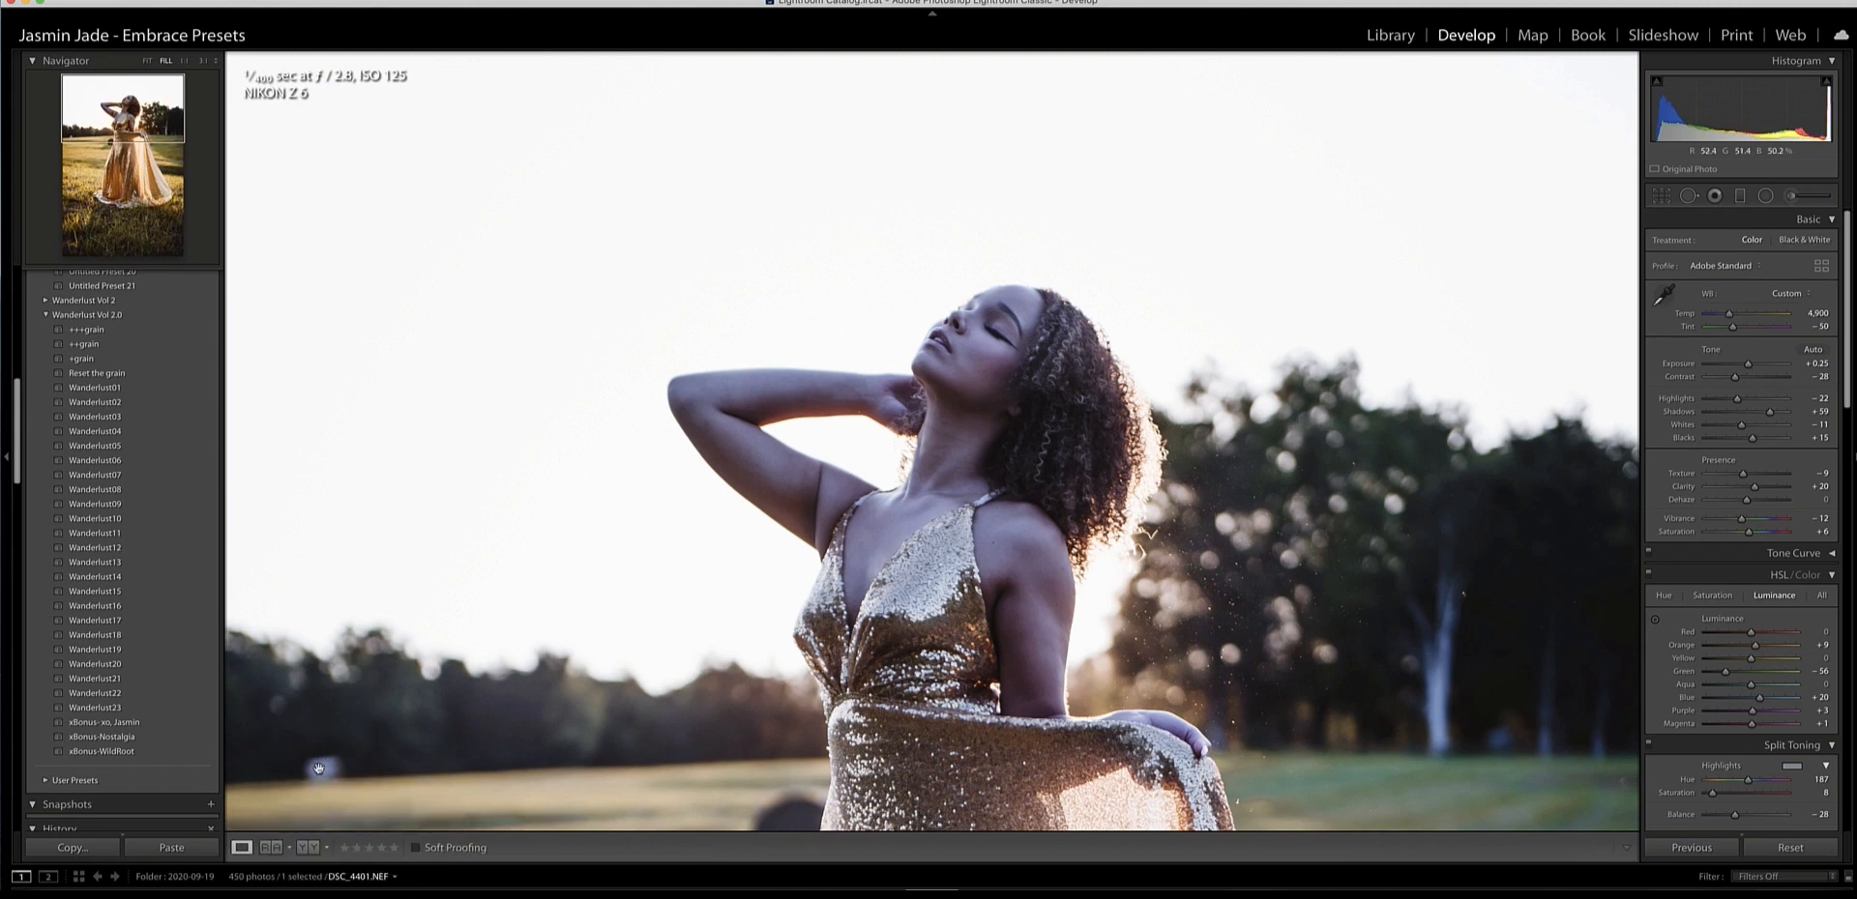
click(1394, 302)
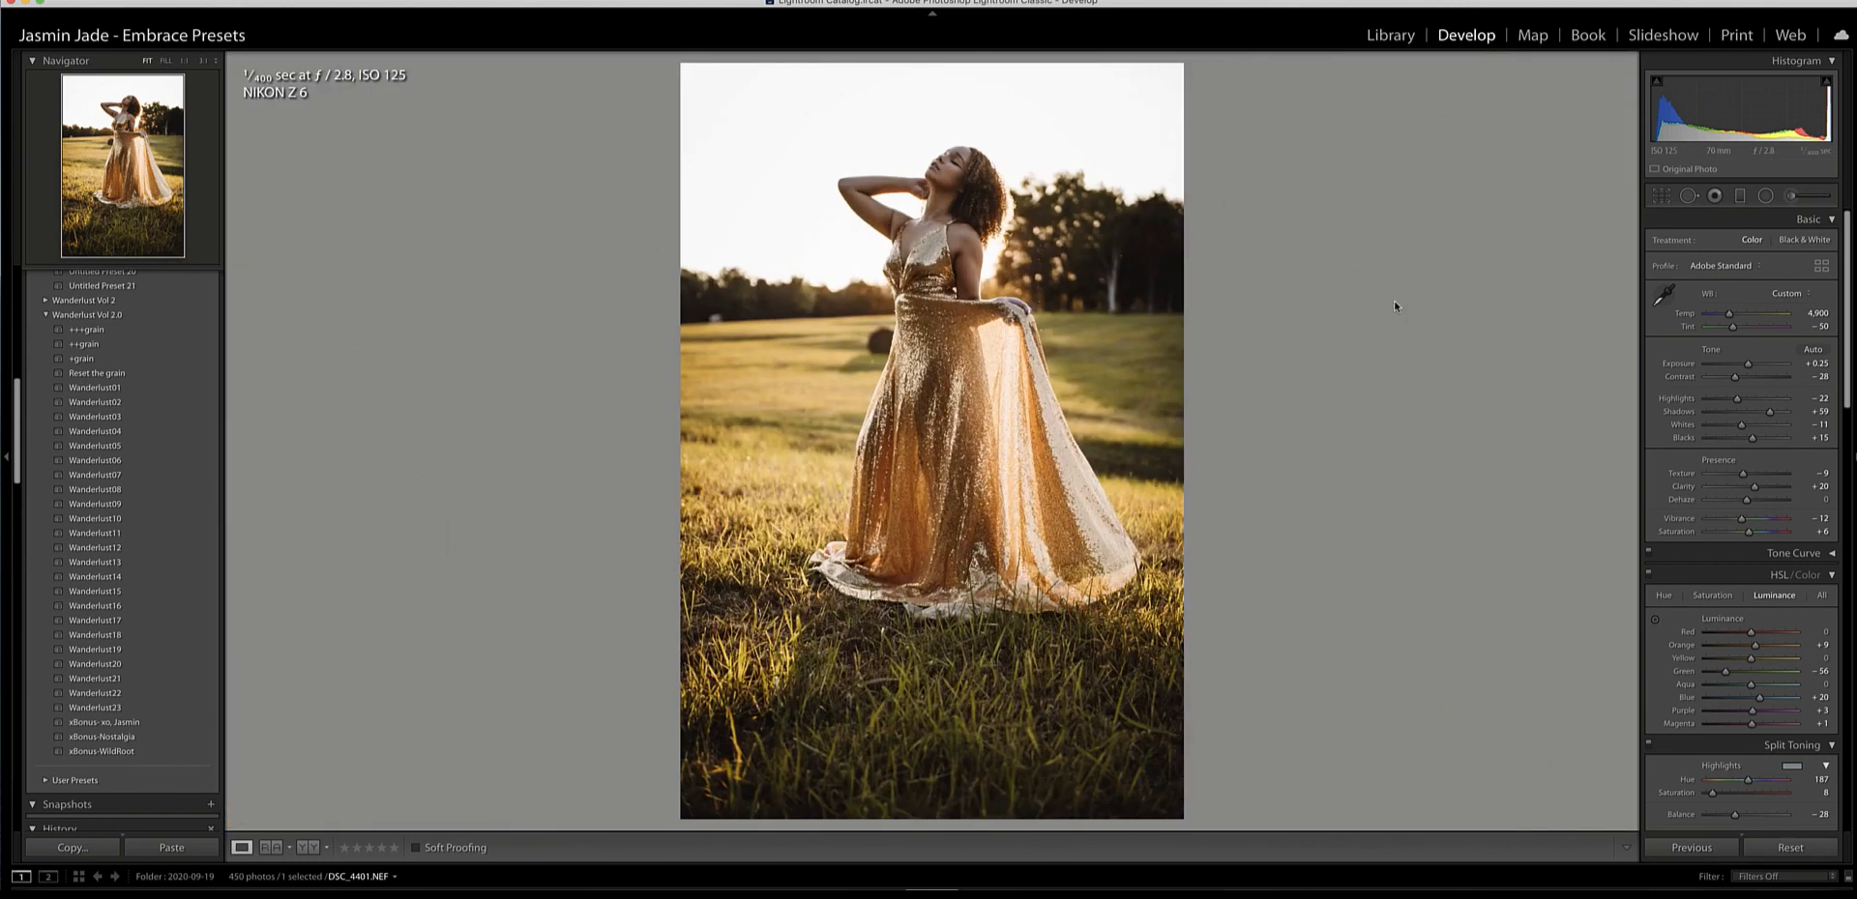
click(1395, 303)
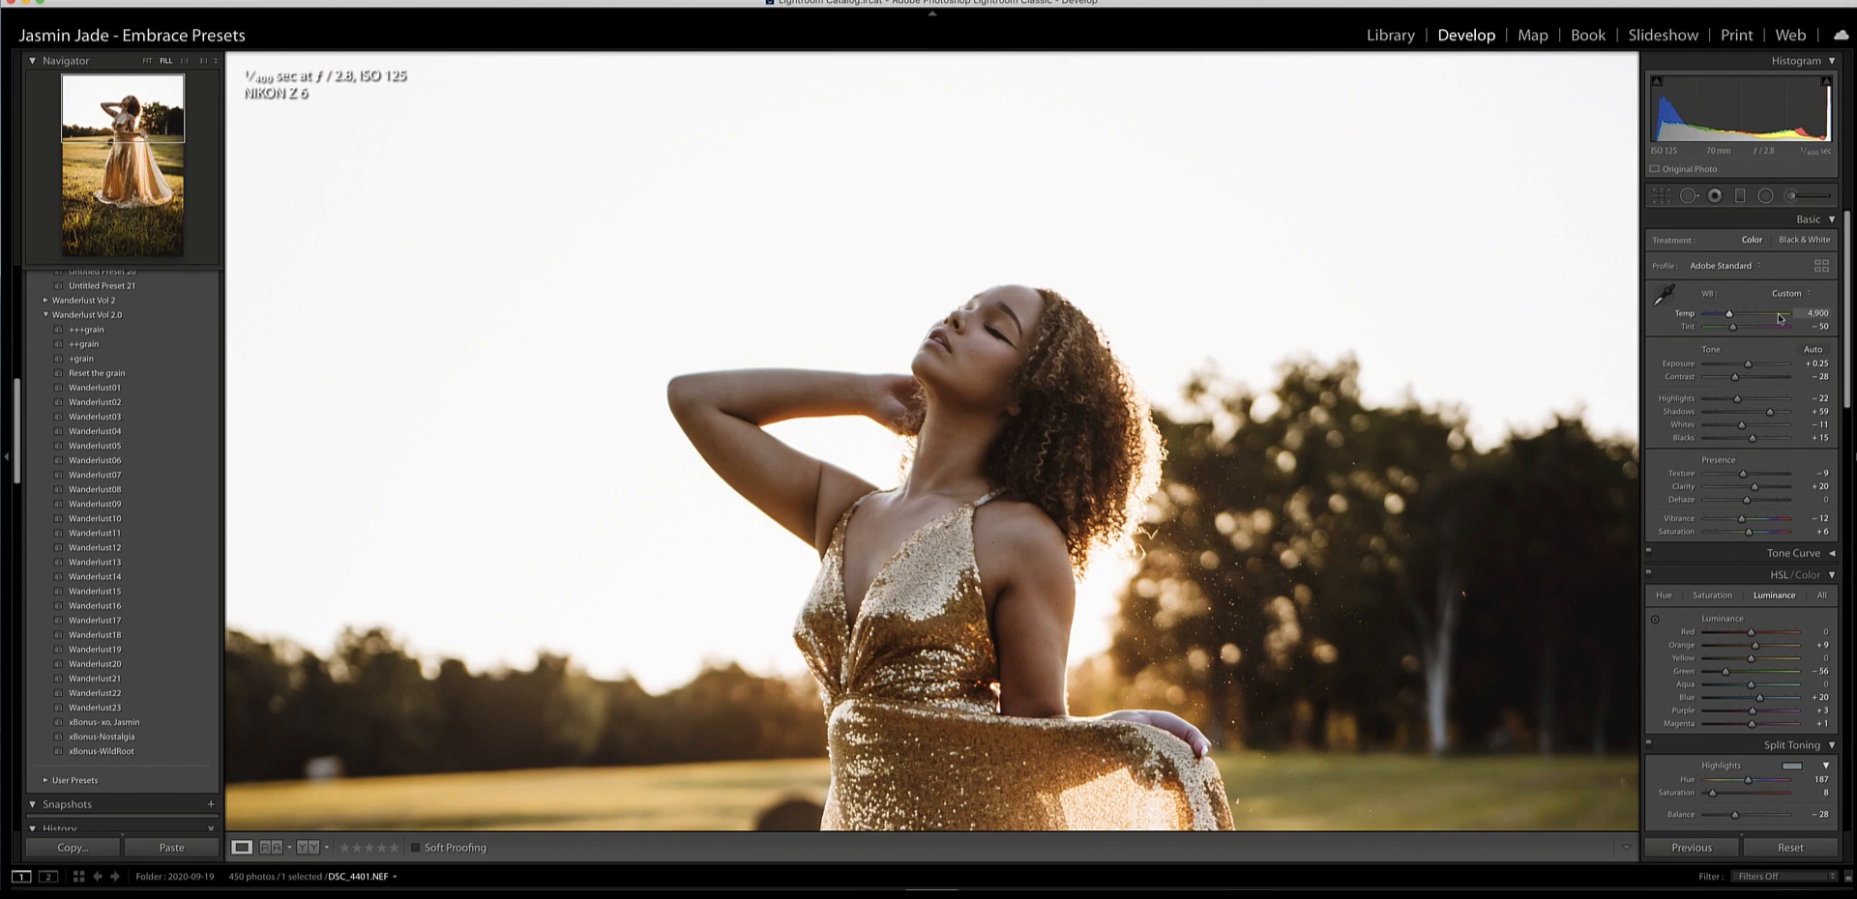
click(1606, 333)
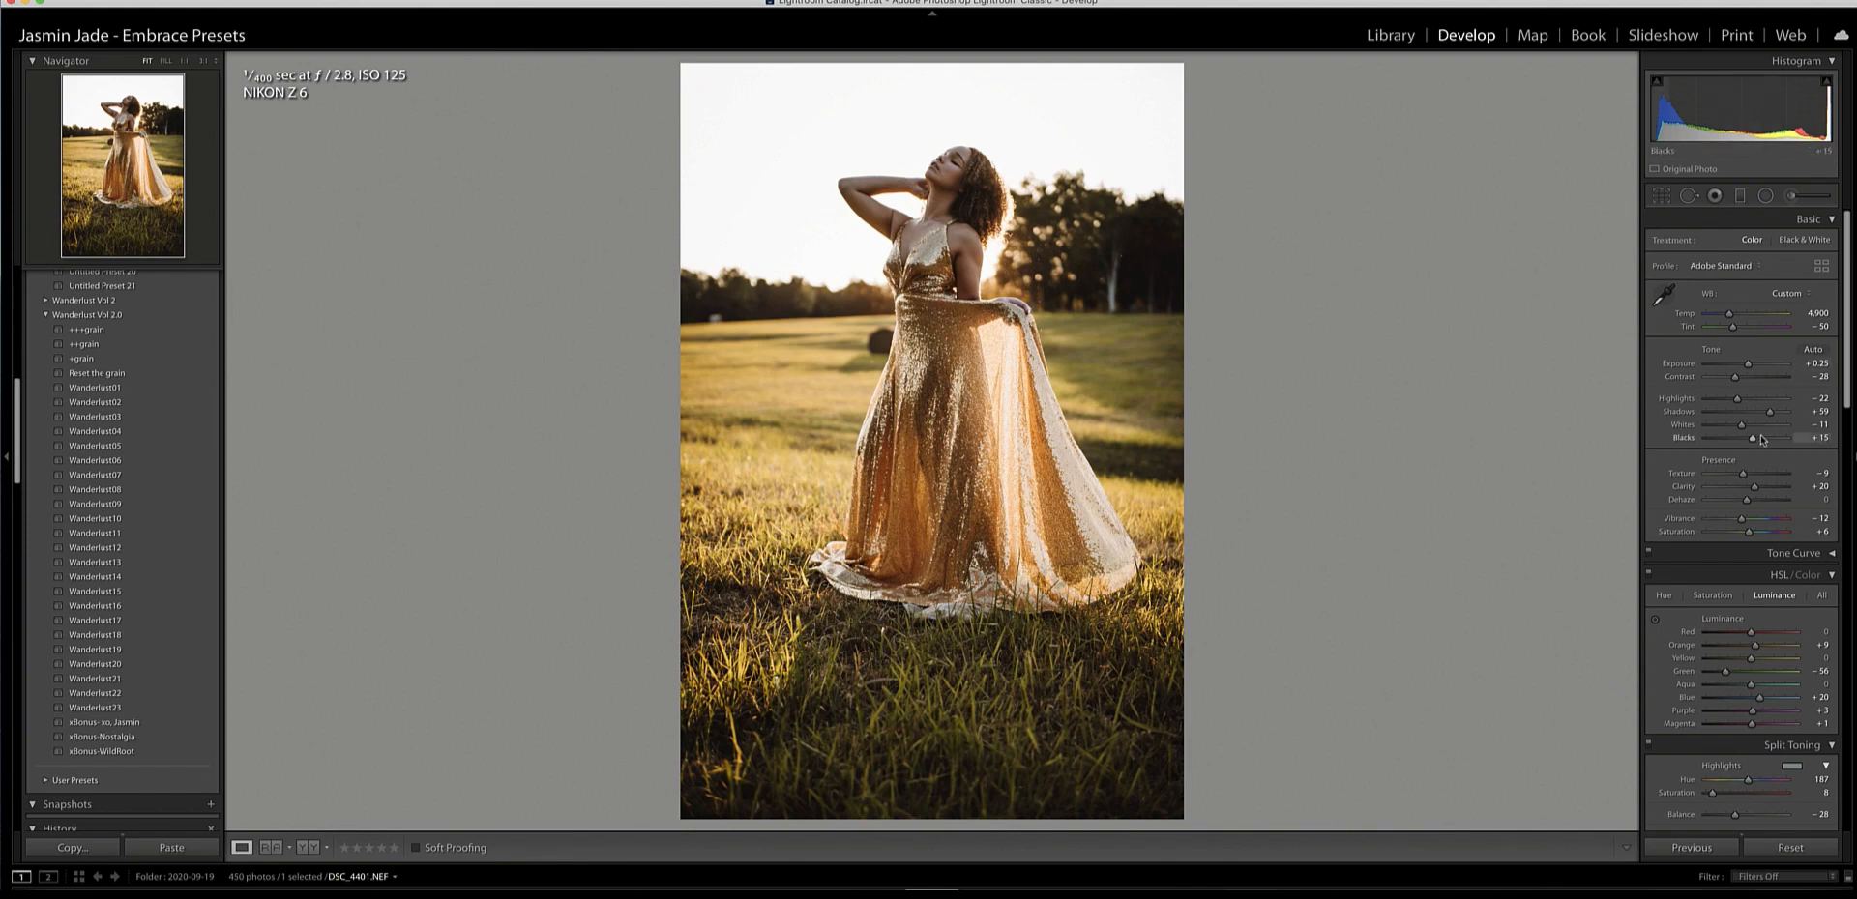
Set the photo's texture to -26 and clarity to +22.
drag(1744, 477, 1737, 478)
drag(1756, 493, 1758, 495)
scroll(1756, 493, down, 1)
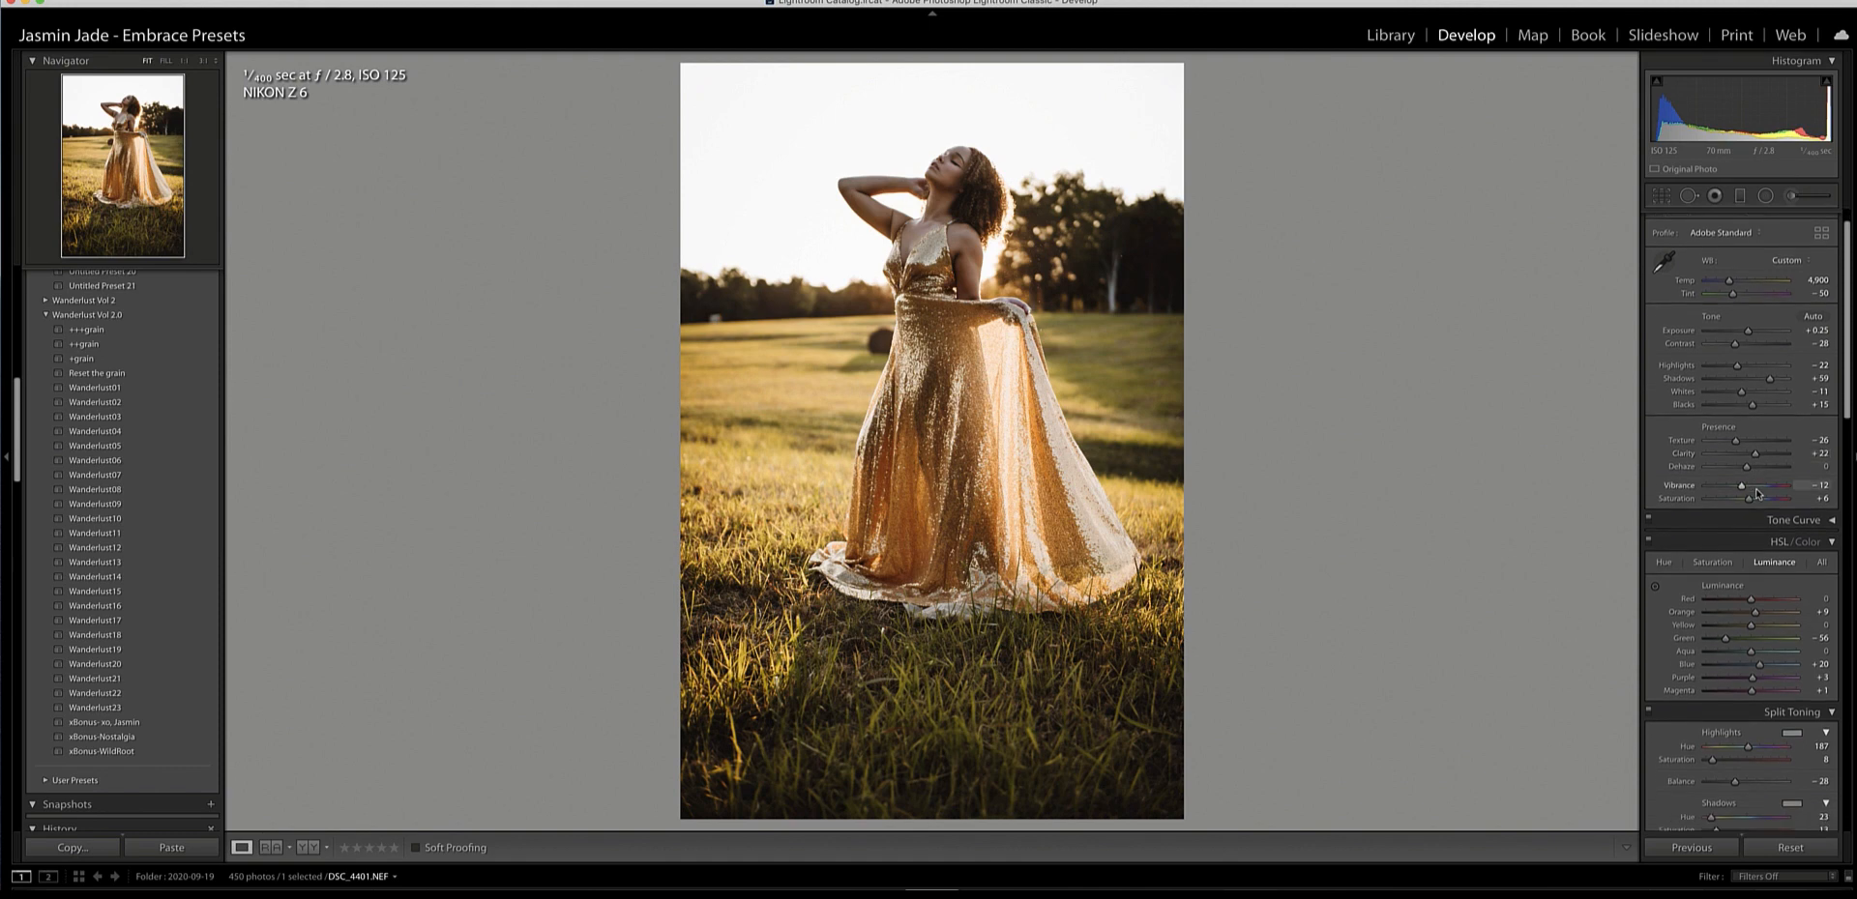
Lower the green luminance to -100 to darken the grass.
scroll(1747, 495, down, 6)
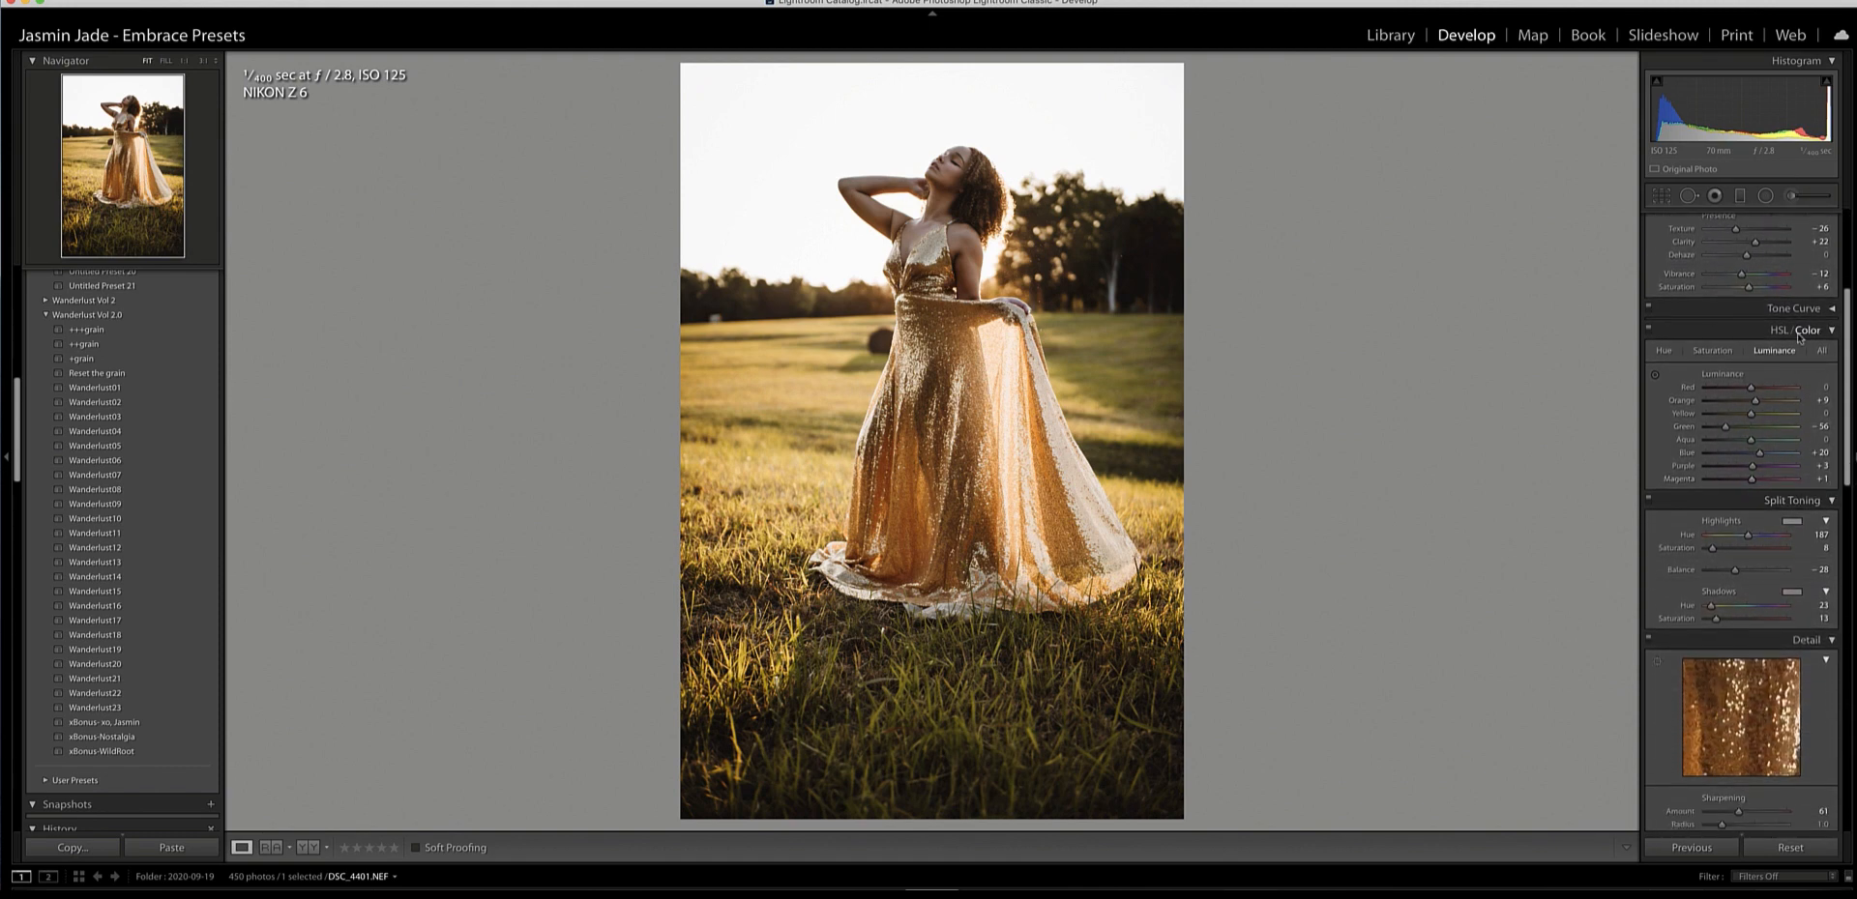
scroll(1752, 365, up, 1)
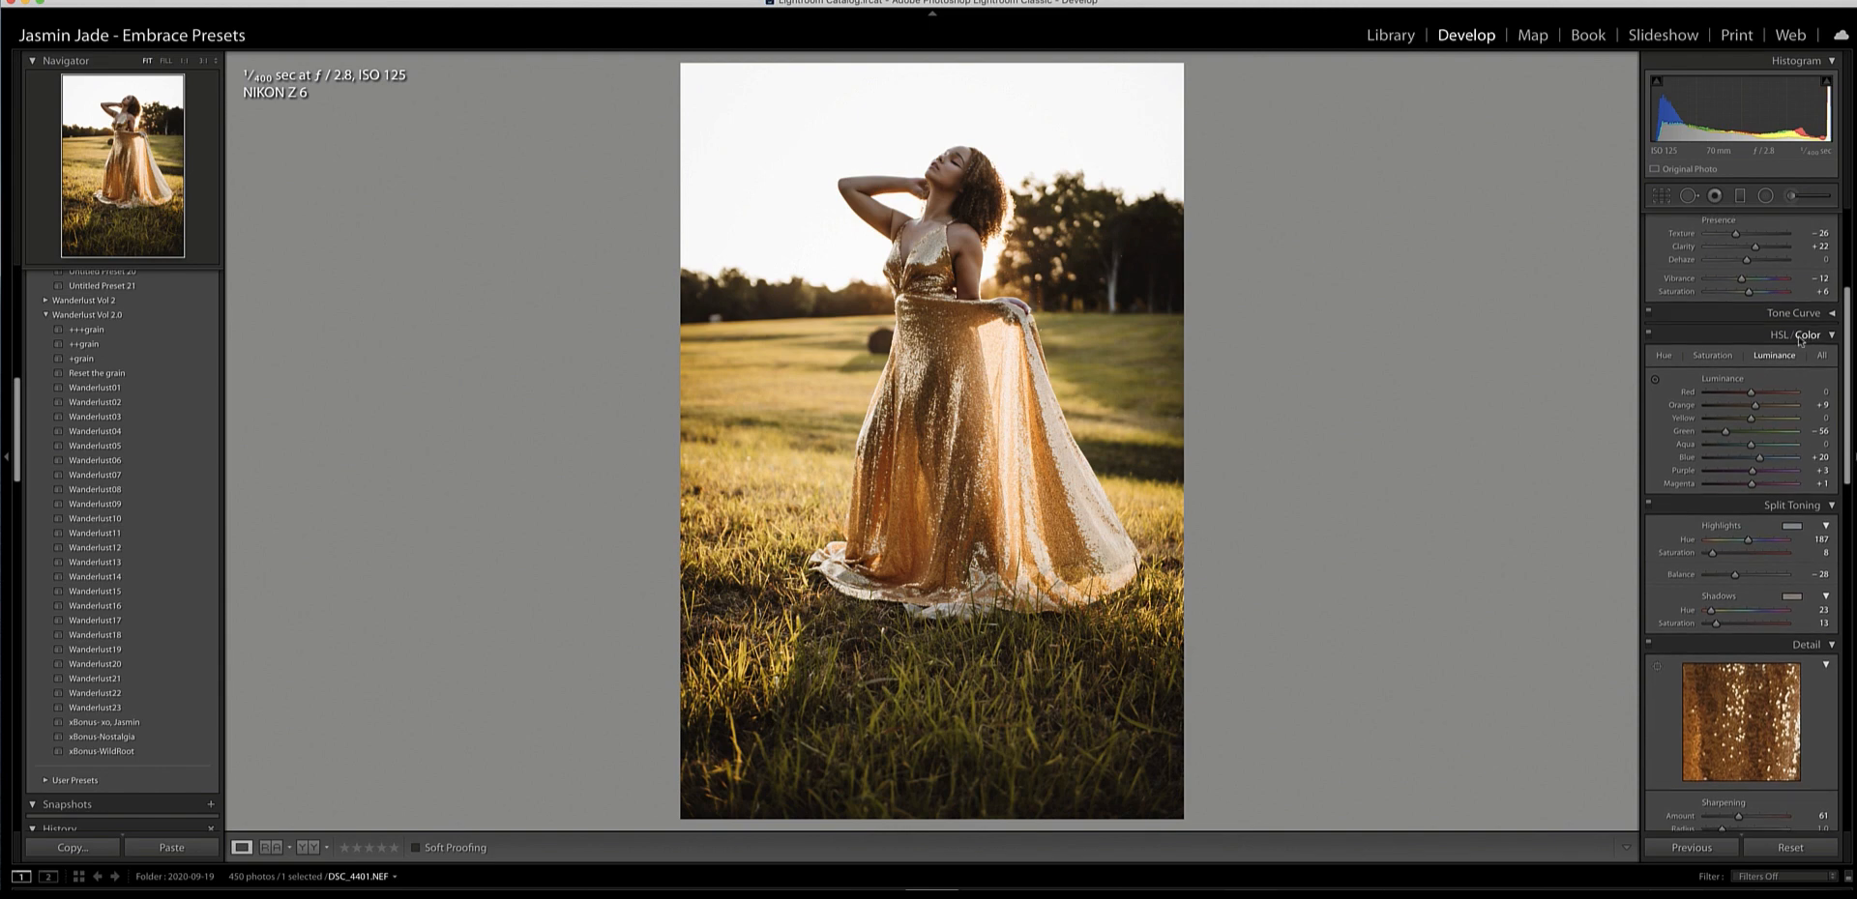
mouse_move(1723, 434)
mouse_down()
mouse_move(1703, 433)
mouse_move(1789, 434)
mouse_move(1705, 433)
mouse_up()
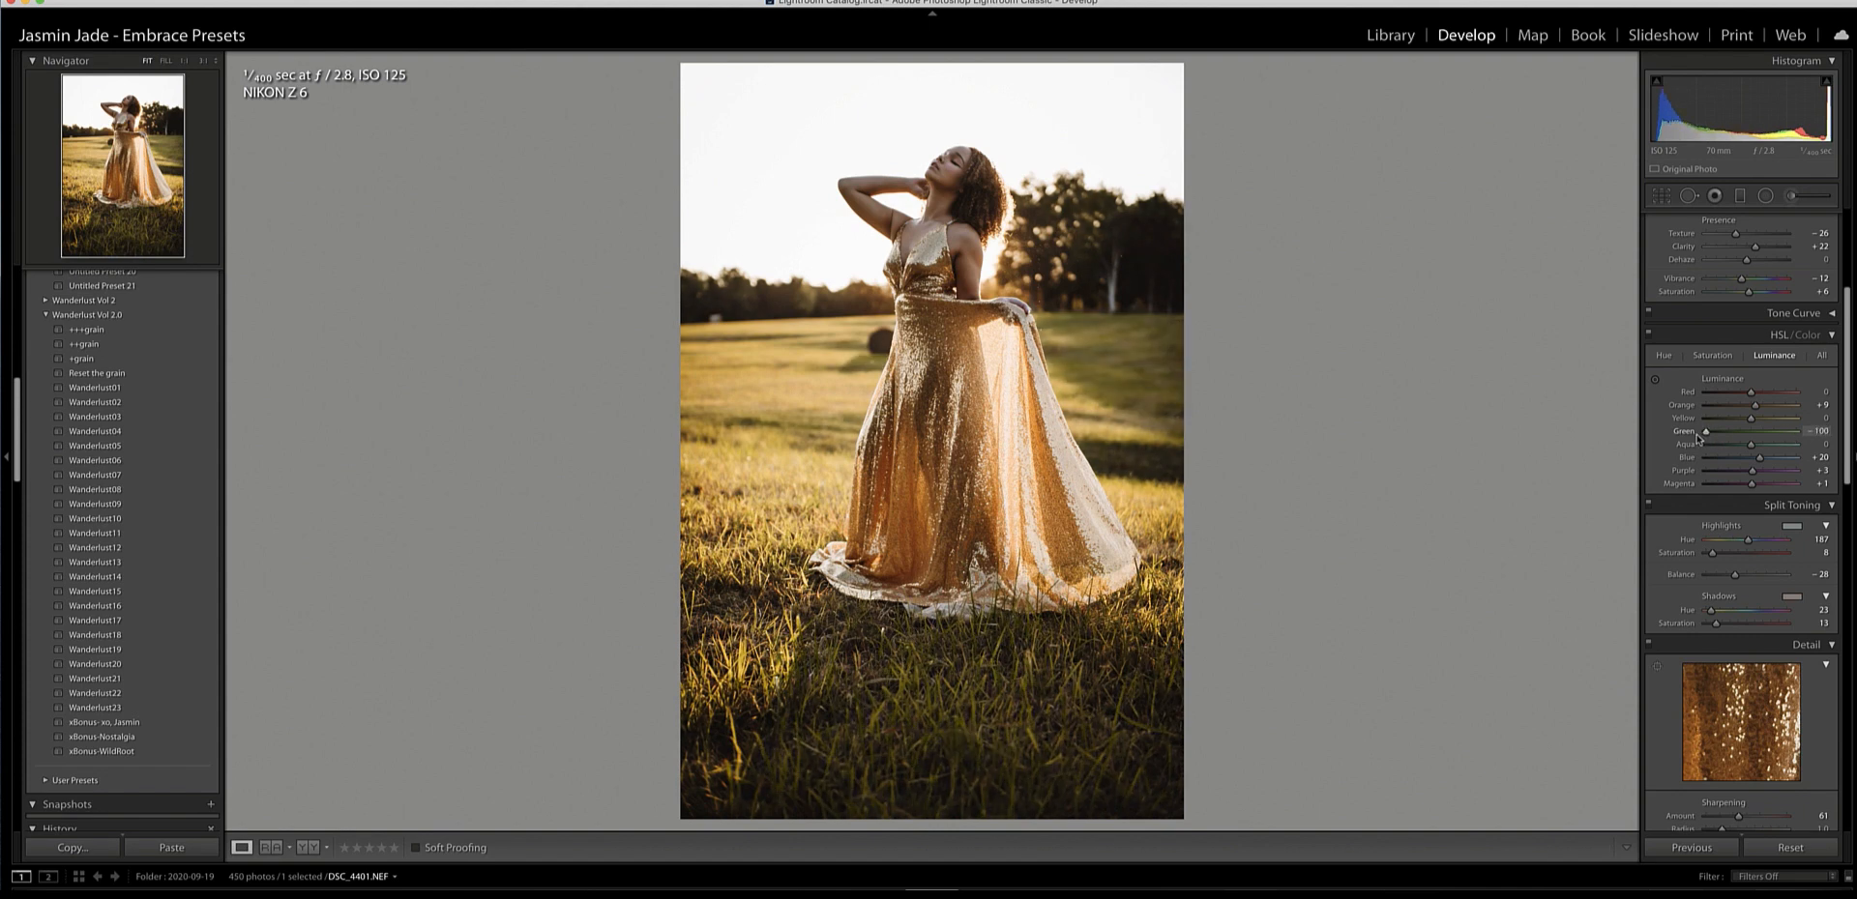
Lower the green saturation to -100 and the yellow saturation to -30.
click(1712, 355)
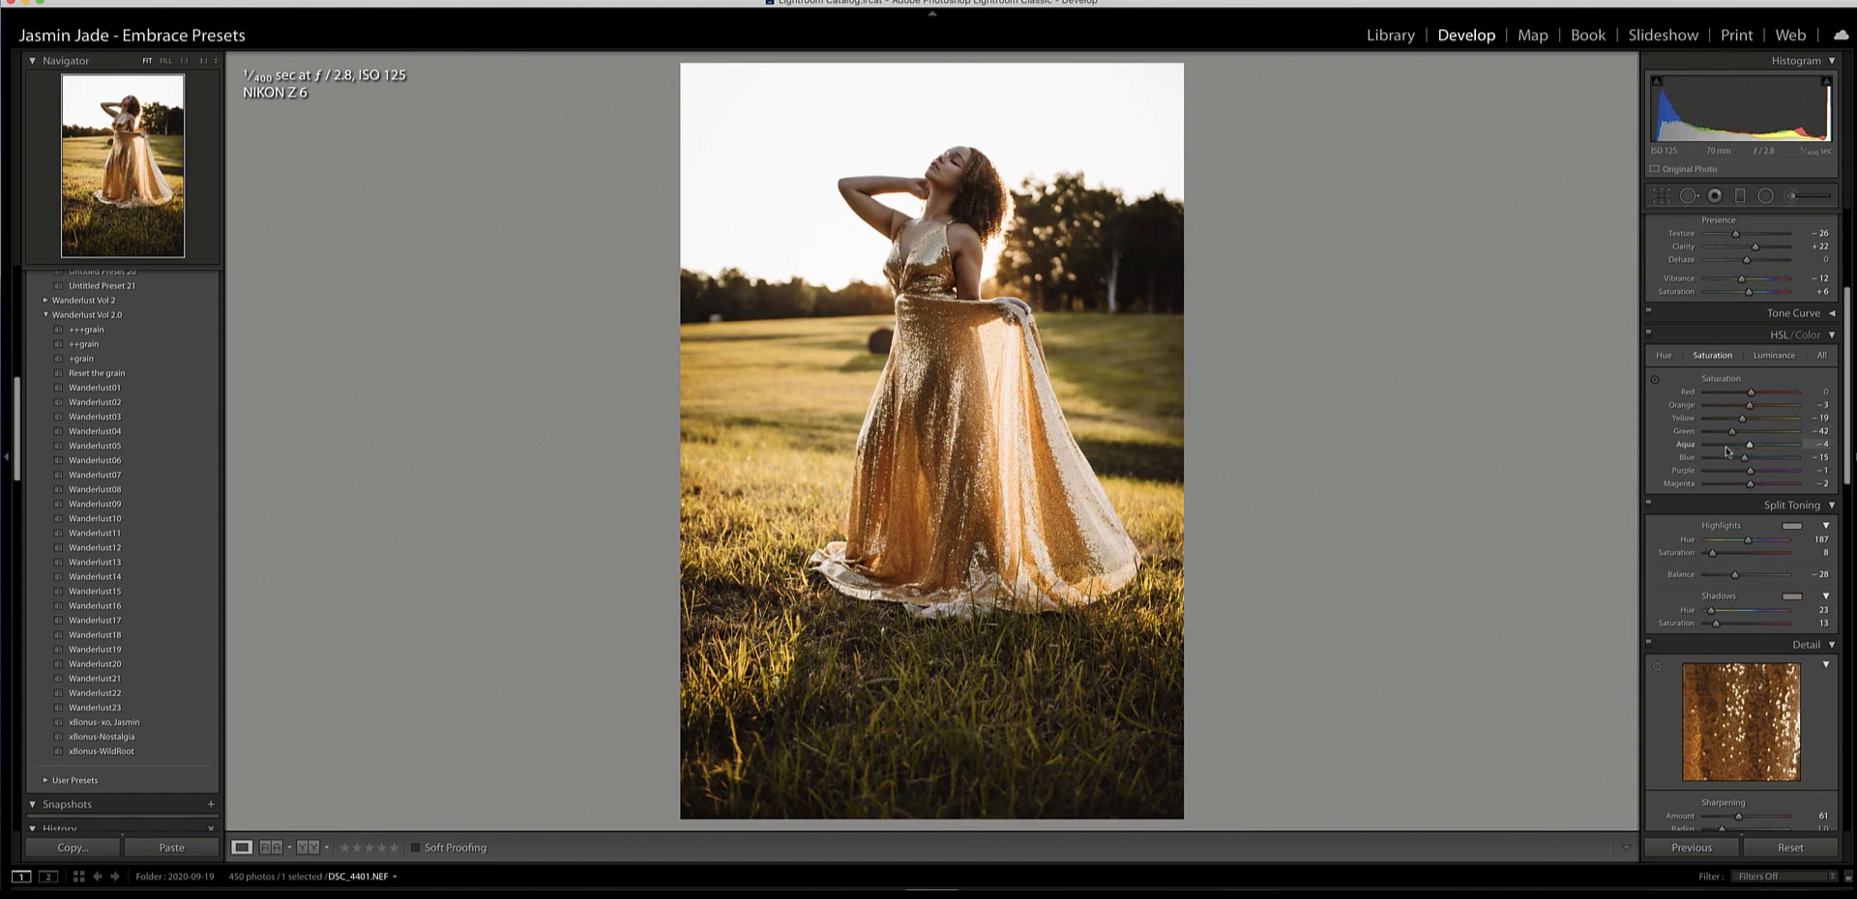
drag(1730, 431, 1700, 433)
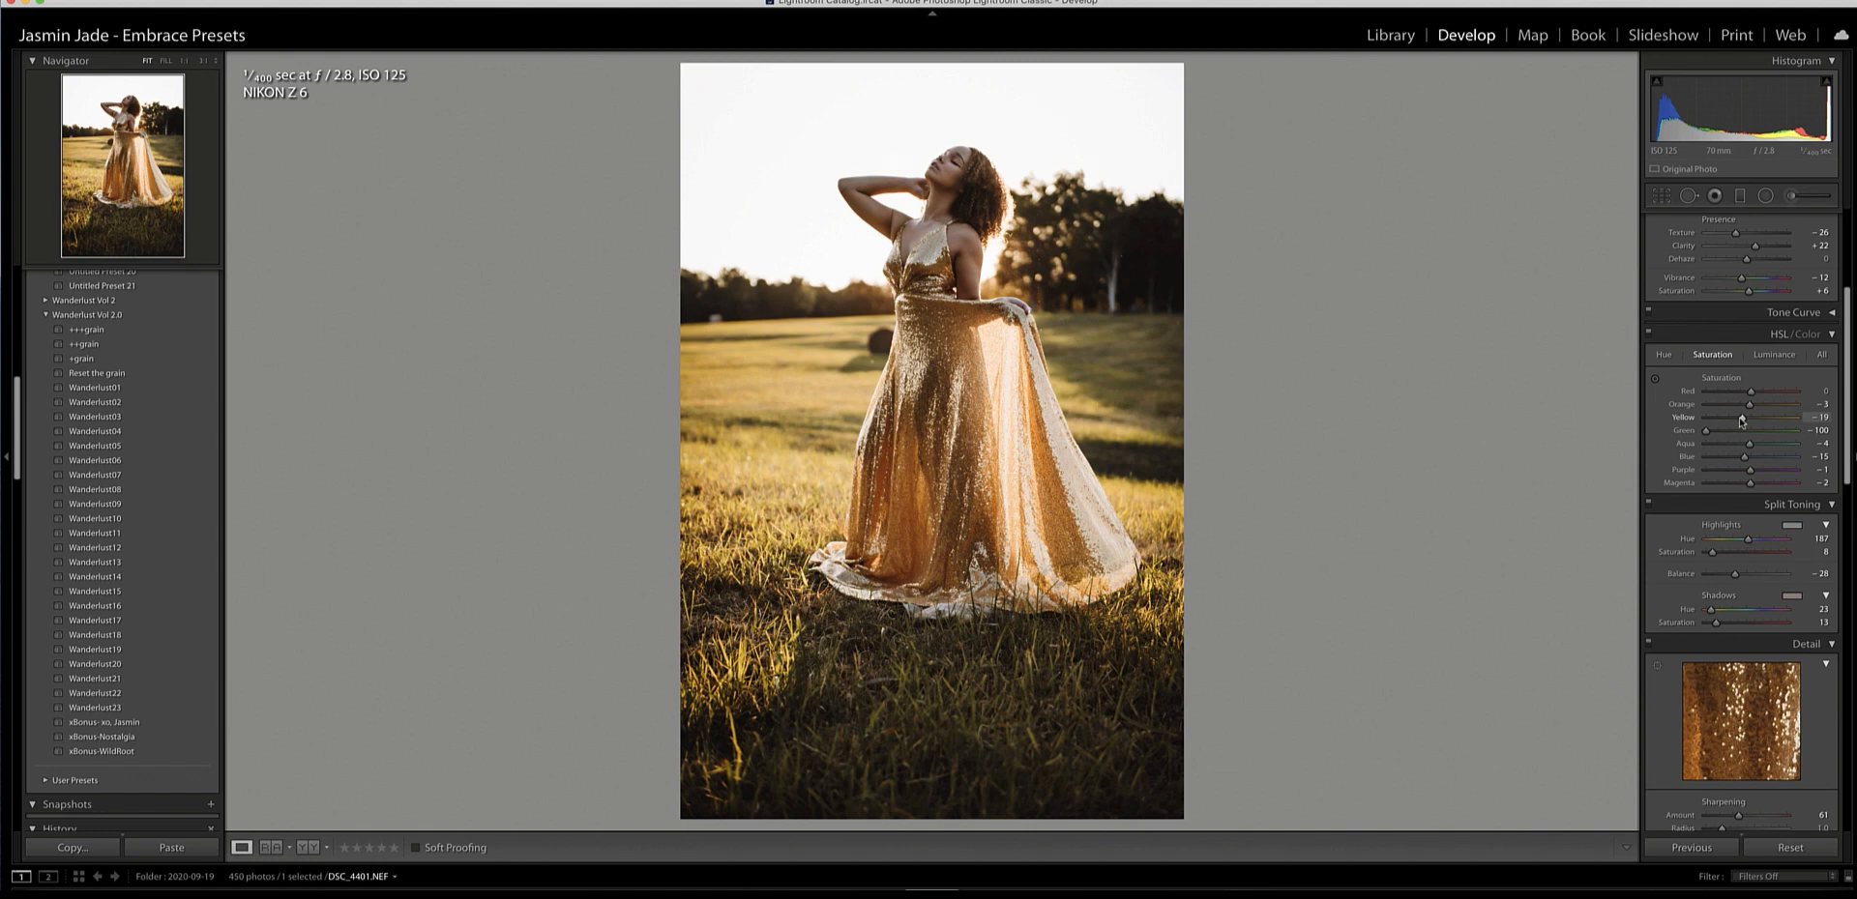
mouse_move(1740, 419)
mouse_down()
mouse_move(1703, 416)
mouse_move(1736, 423)
mouse_up()
Set the yellow luminance to -51 and the orange luminance to +25.
click(1771, 355)
mouse_move(1750, 423)
mouse_down()
mouse_move(1772, 424)
mouse_move(1727, 428)
mouse_move(1746, 412)
mouse_move(1731, 408)
mouse_up()
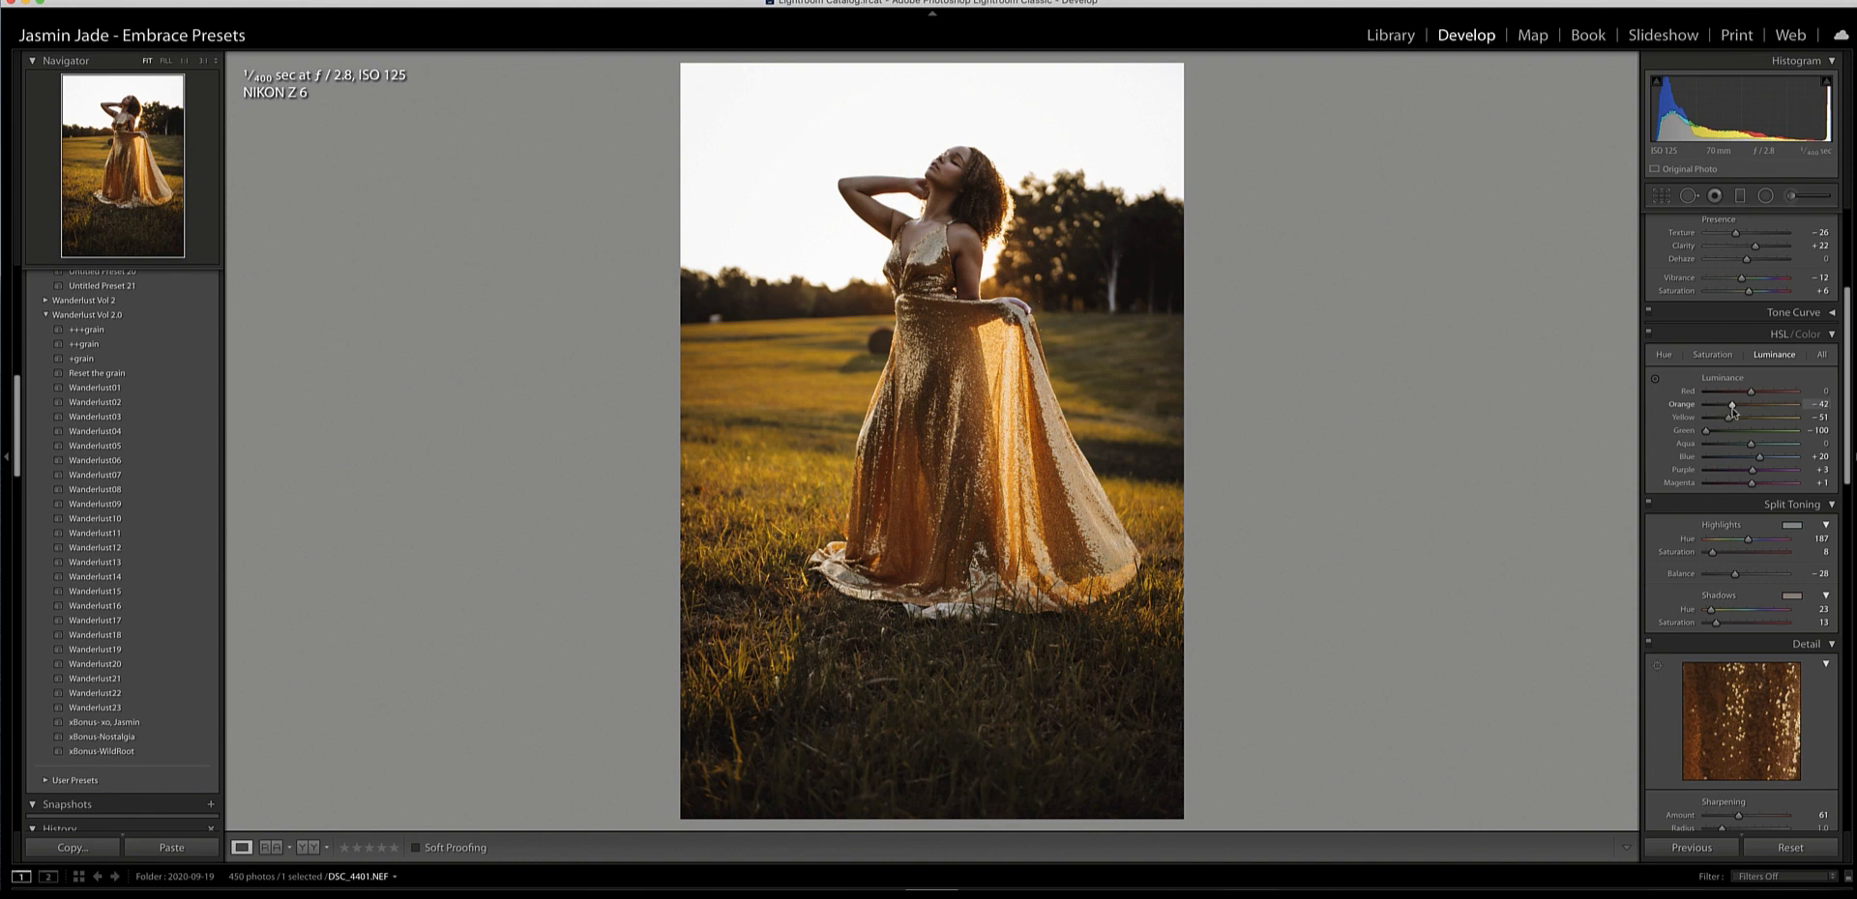
drag(1745, 412, 1761, 415)
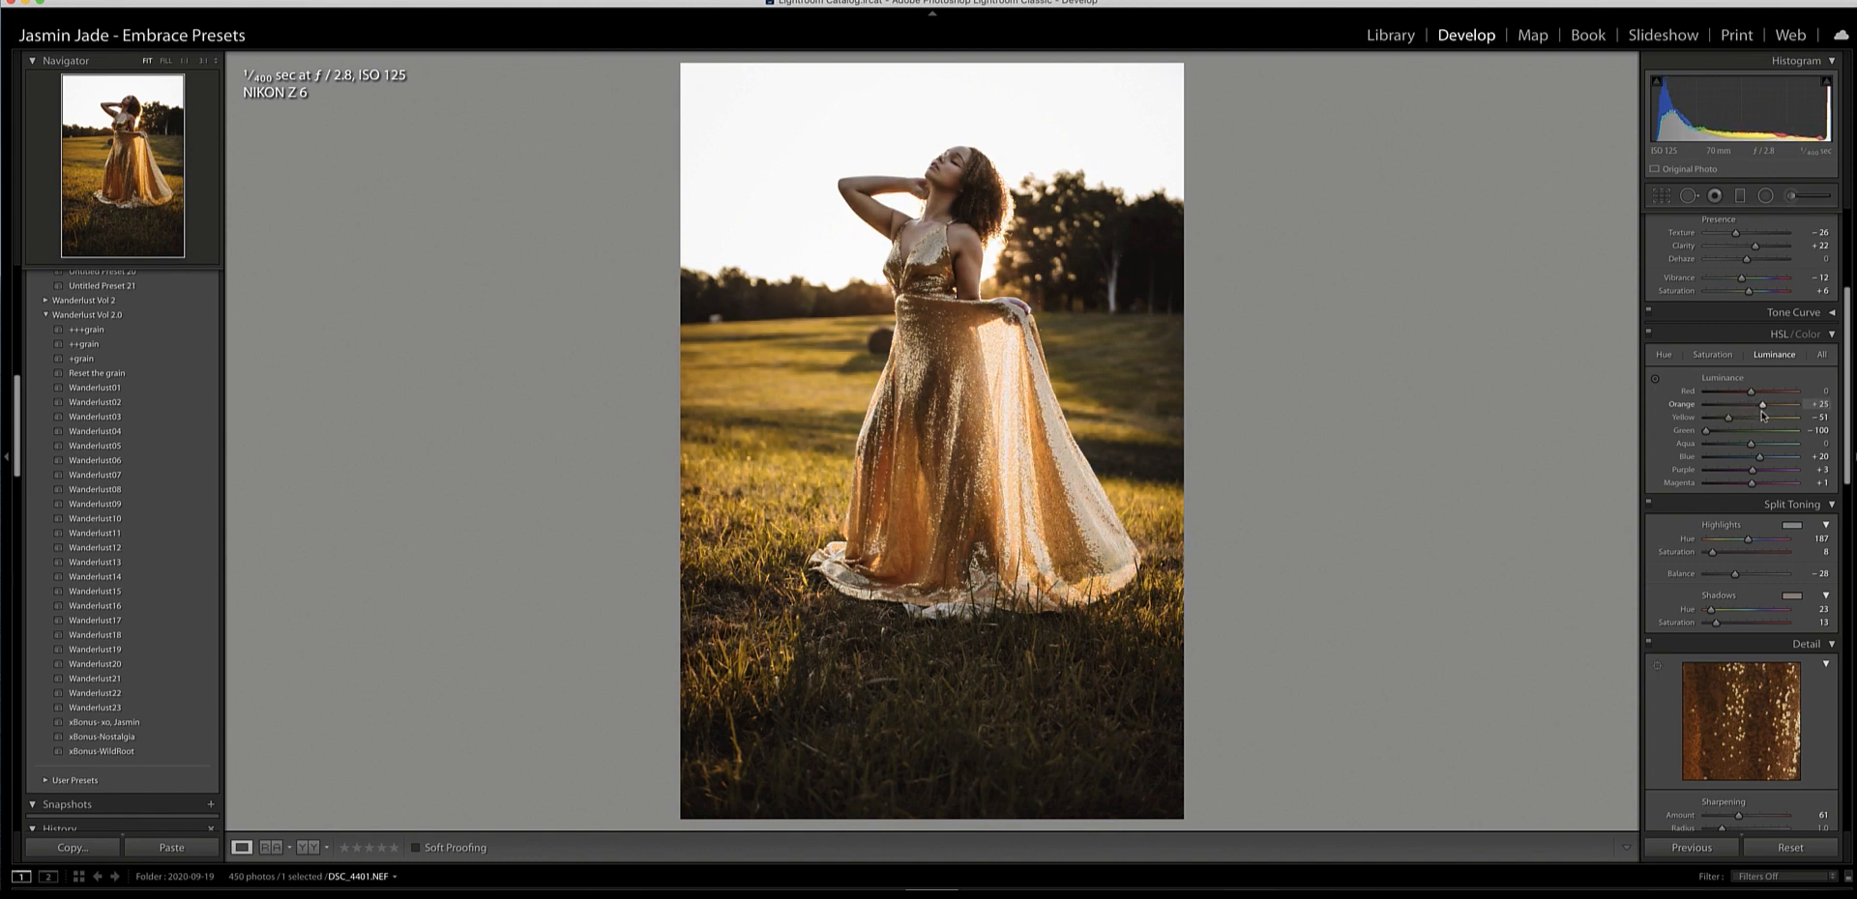
Raise the orange saturation to +21, and check the skin and dress both close up and in the full photo.
scroll(1761, 410, up, 1)
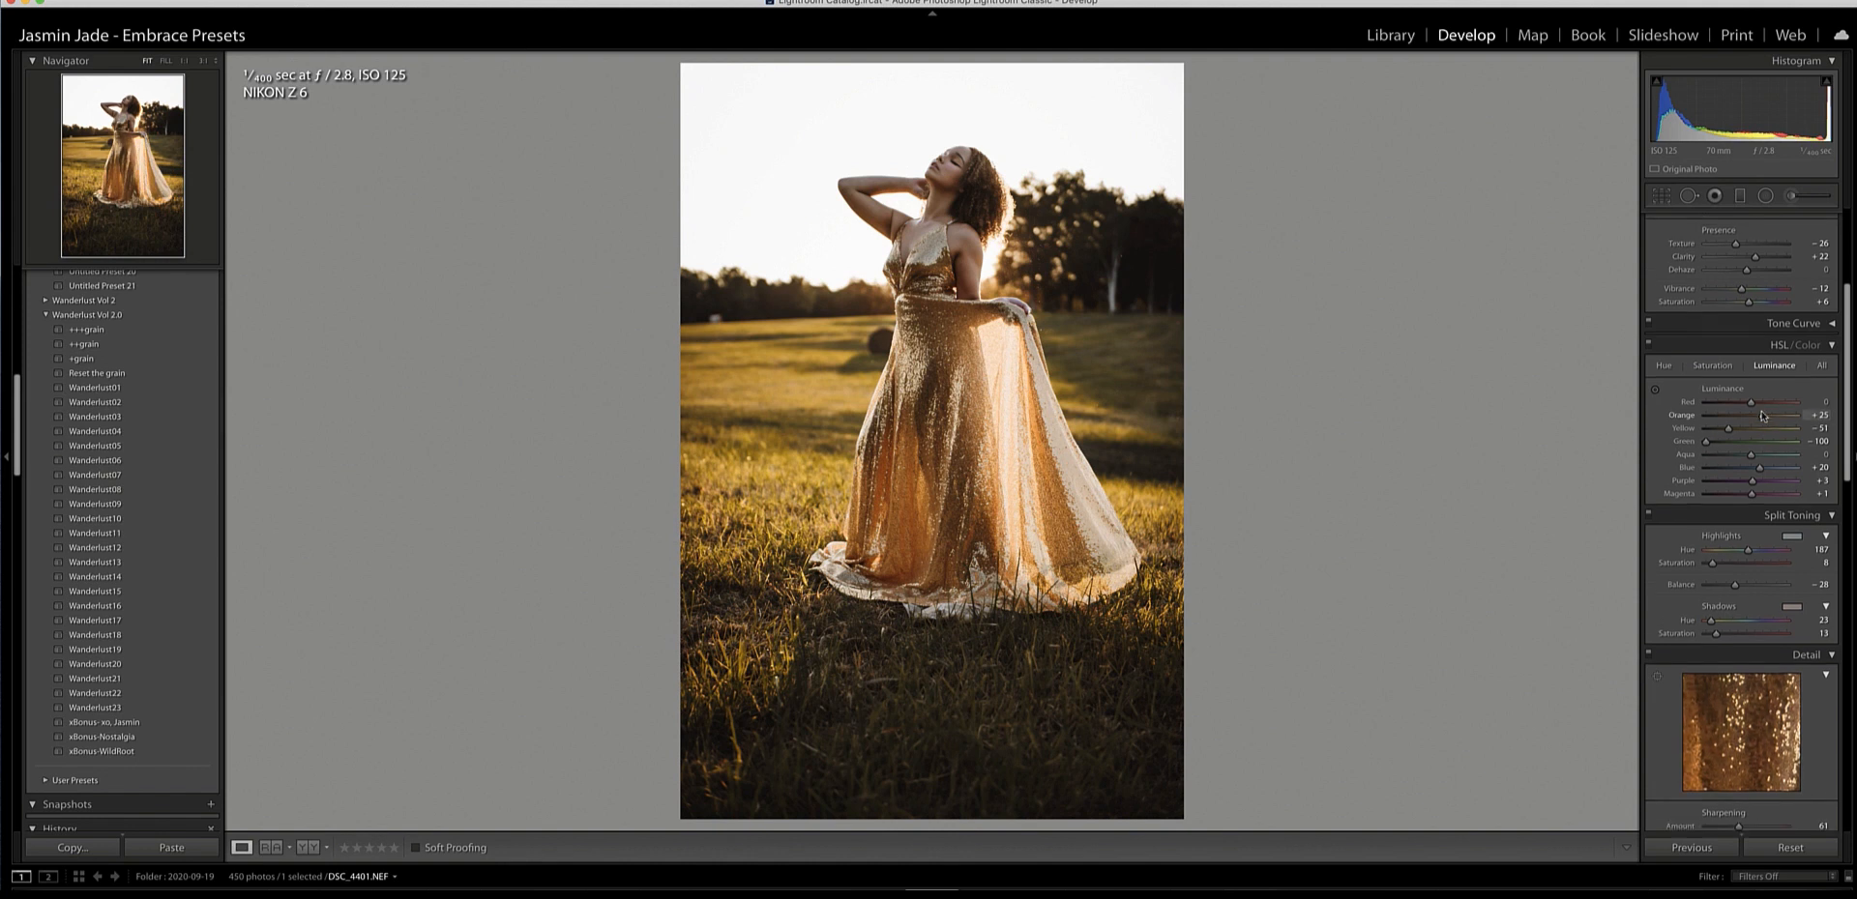
click(1718, 381)
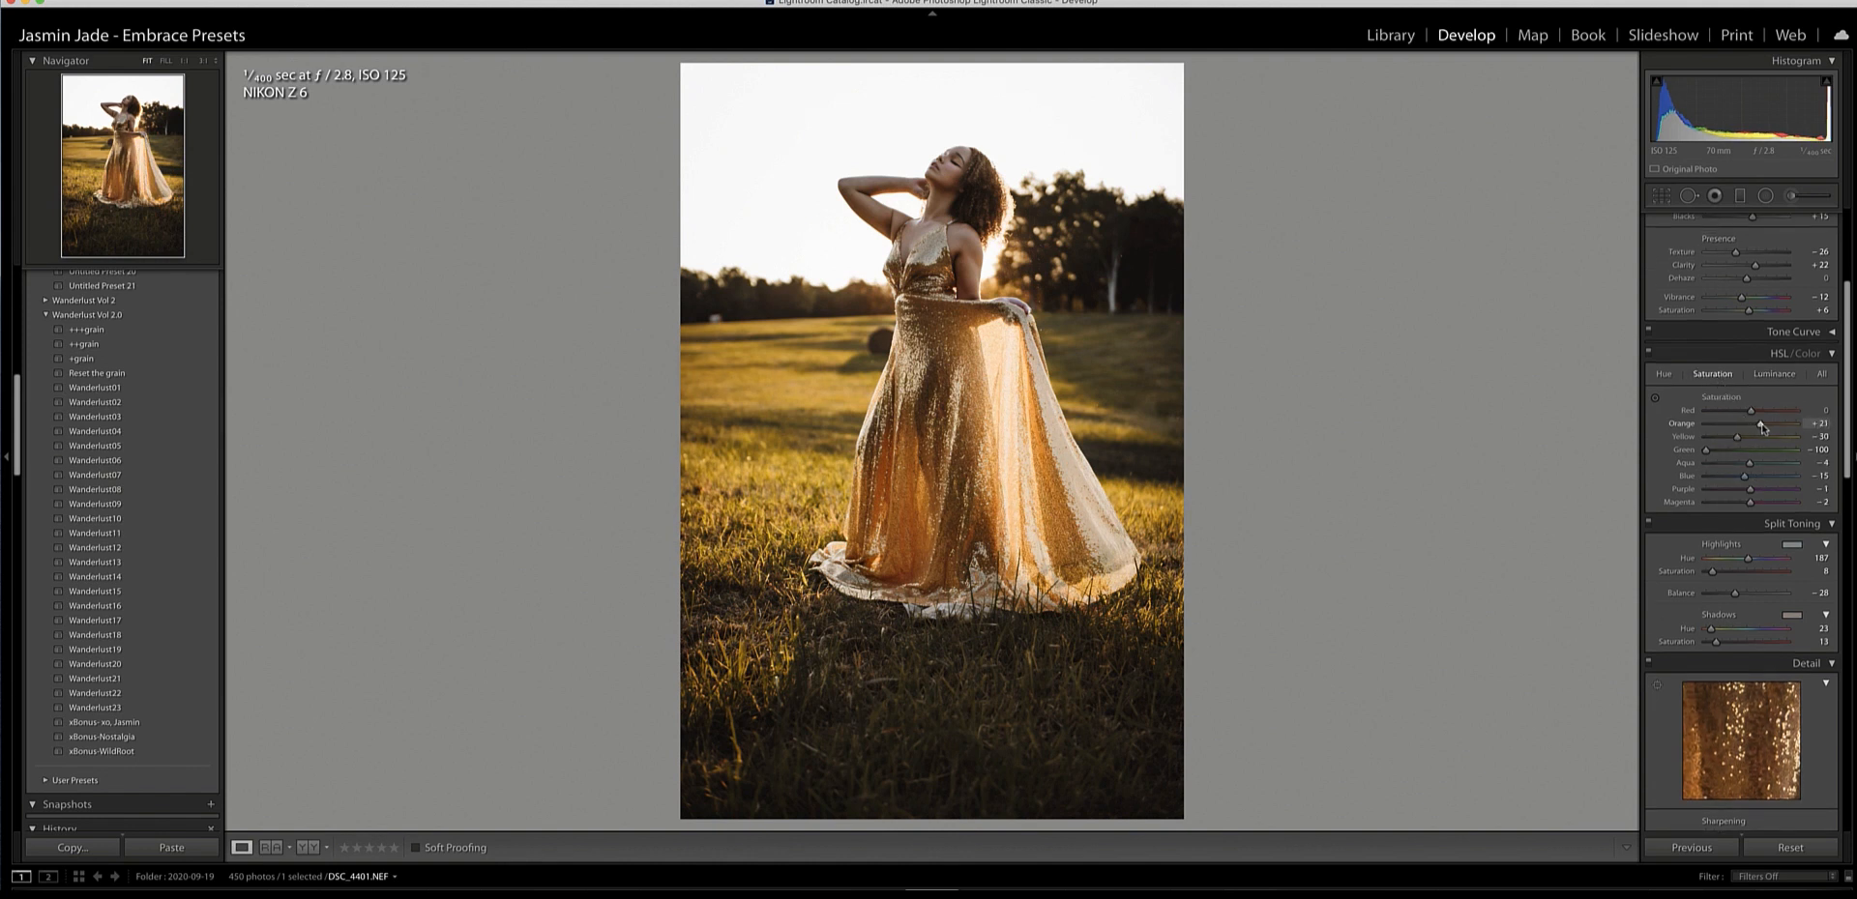
key(z)
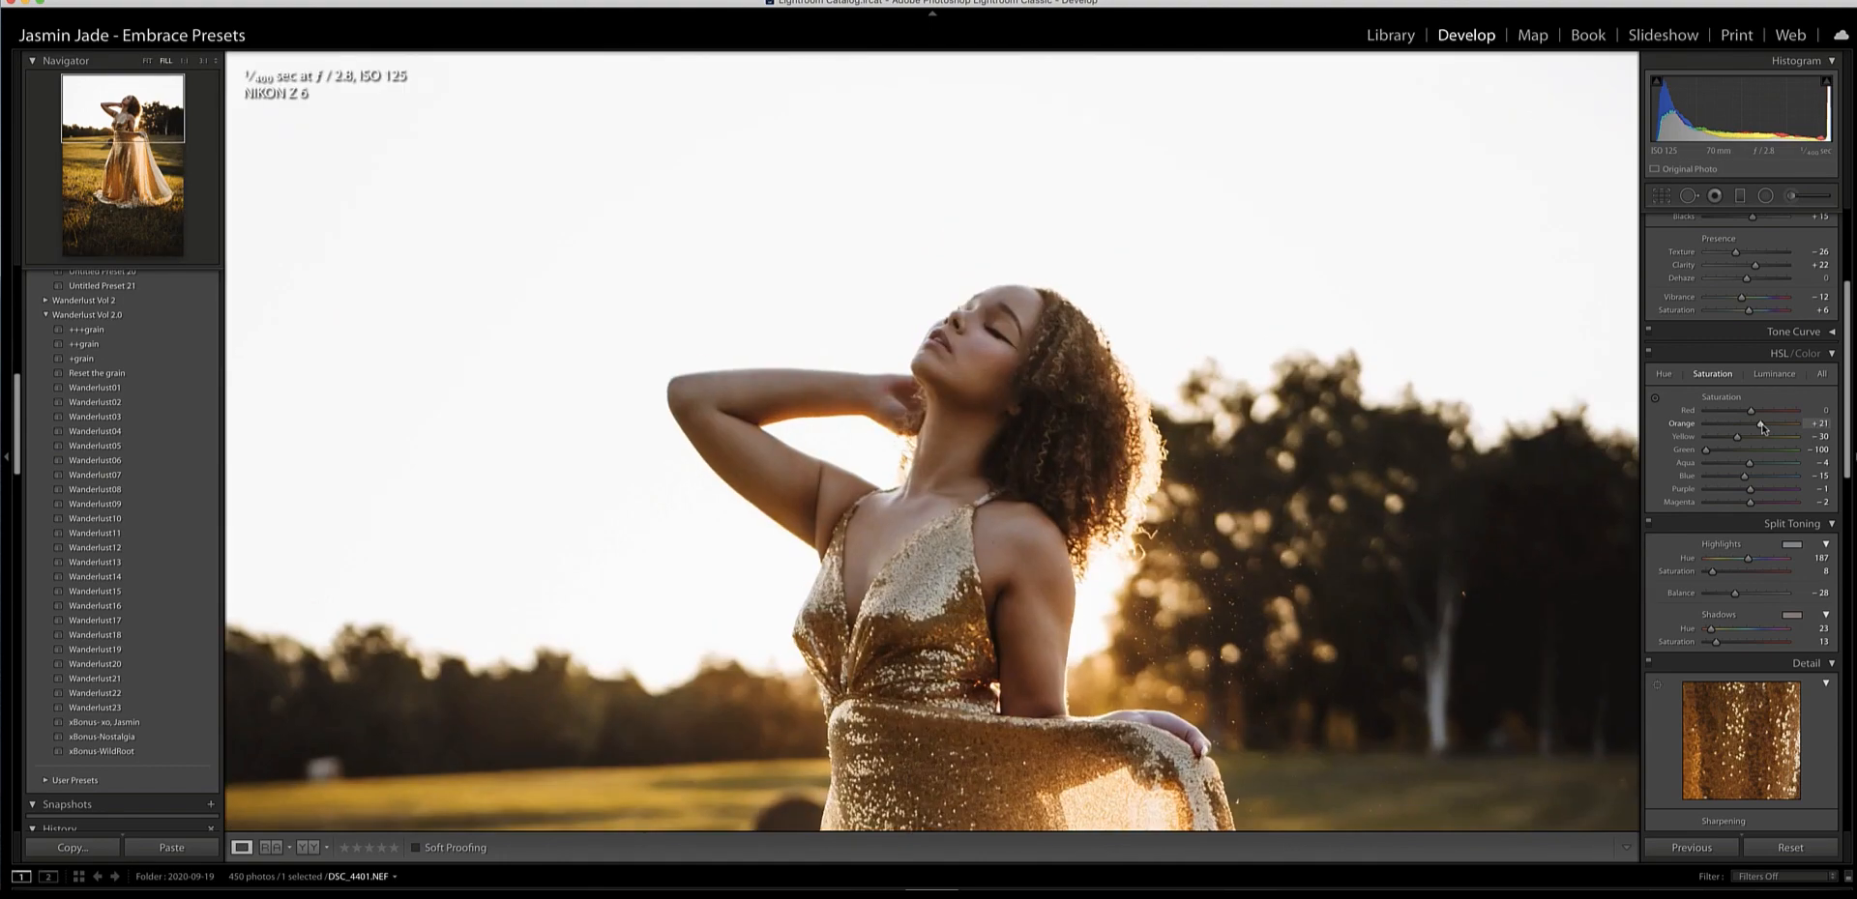
key(z)
key(z)
key(z)
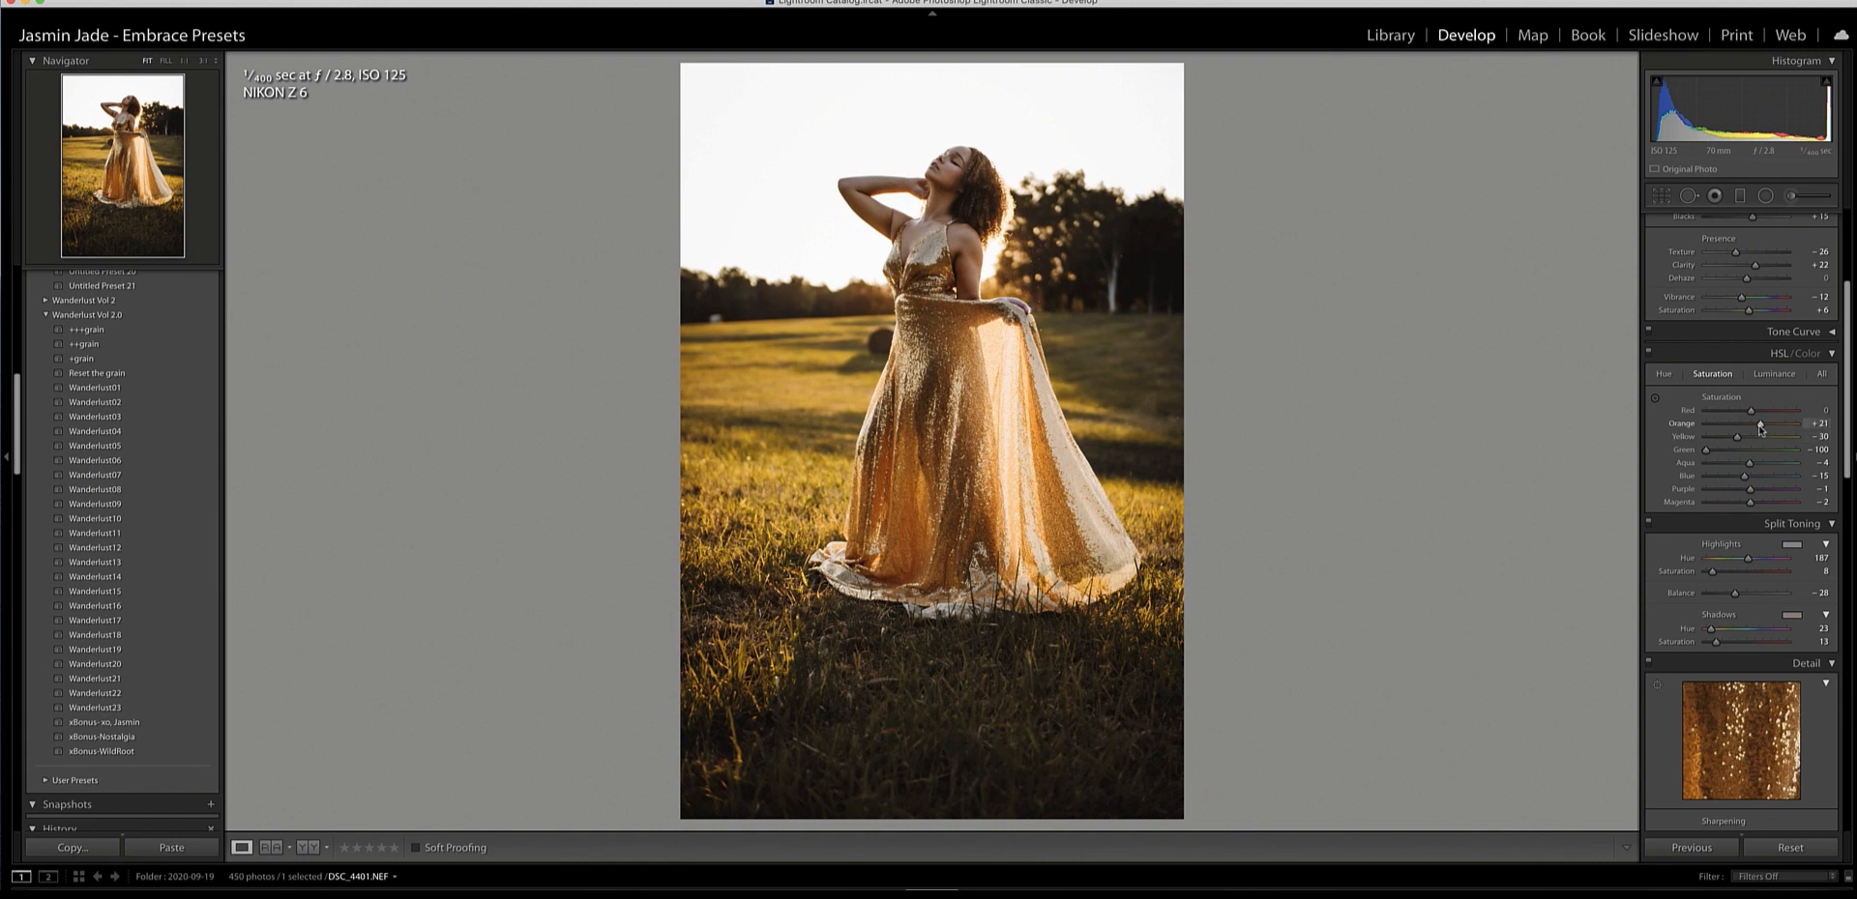
Set the luminance noise reduction to 69.
scroll(1760, 430, down, 5)
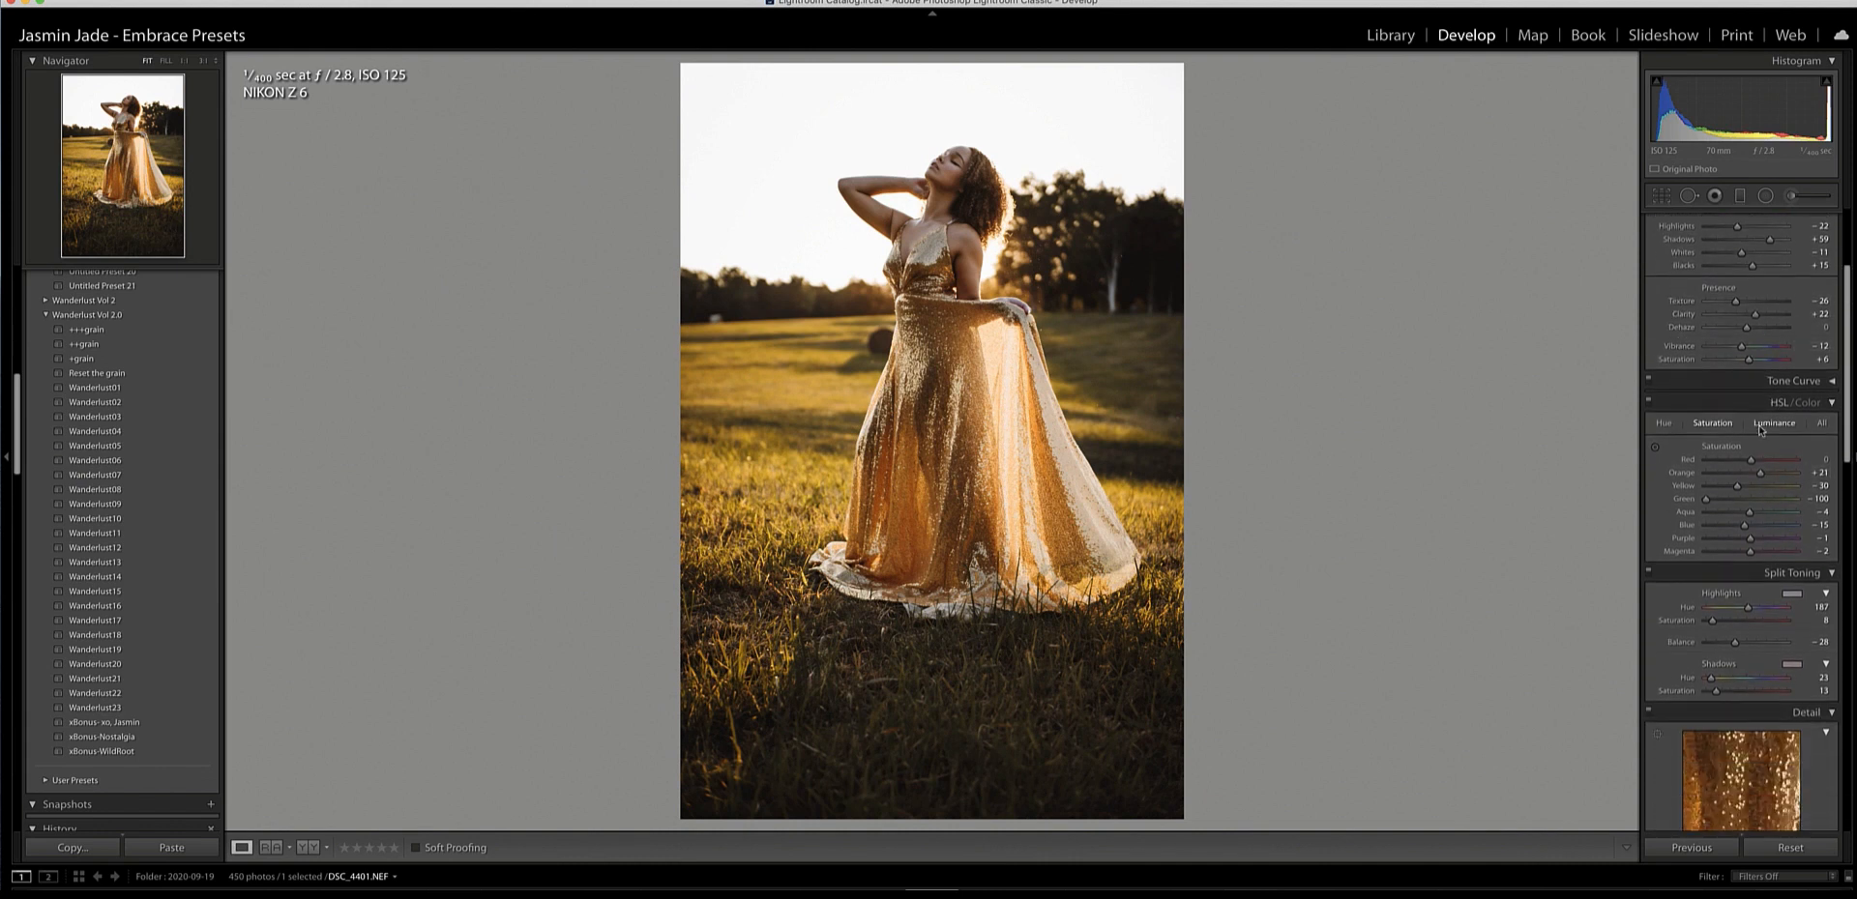
scroll(1760, 430, down, 3)
drag(1725, 619, 1760, 619)
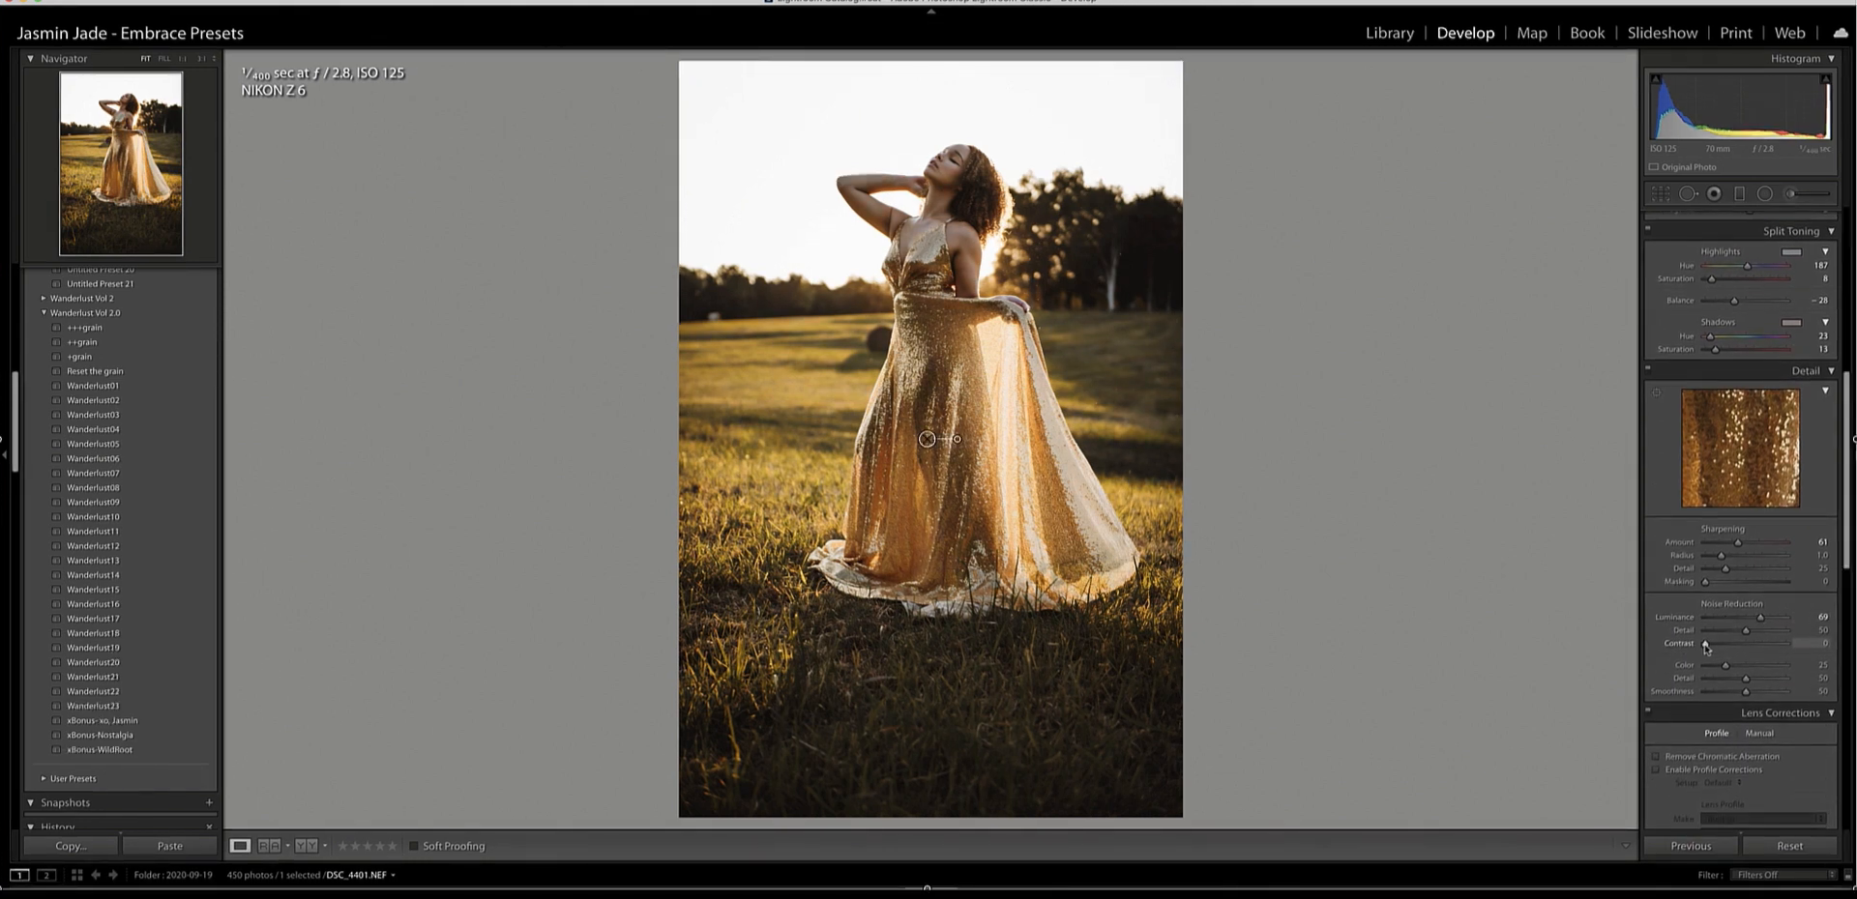
Set the noise reduction contrast to 5 and luminance to 87, and check the skin both close up and in the full photo.
drag(1704, 645, 1705, 646)
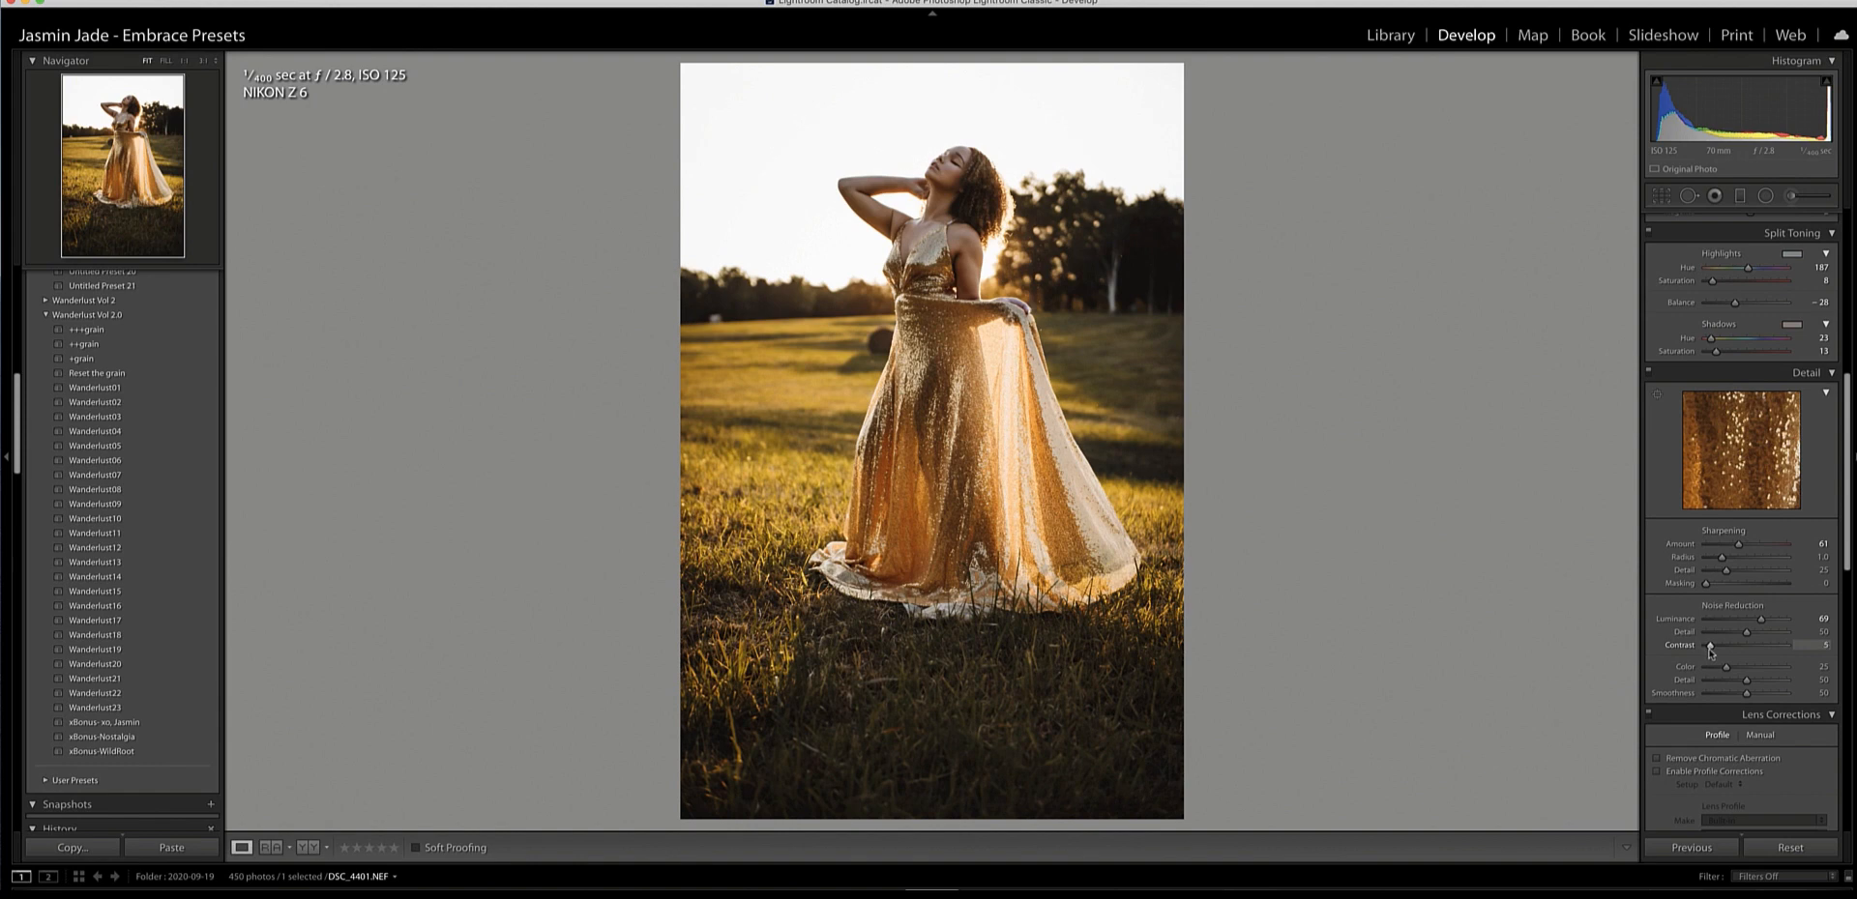
scroll(1718, 646, up, 2)
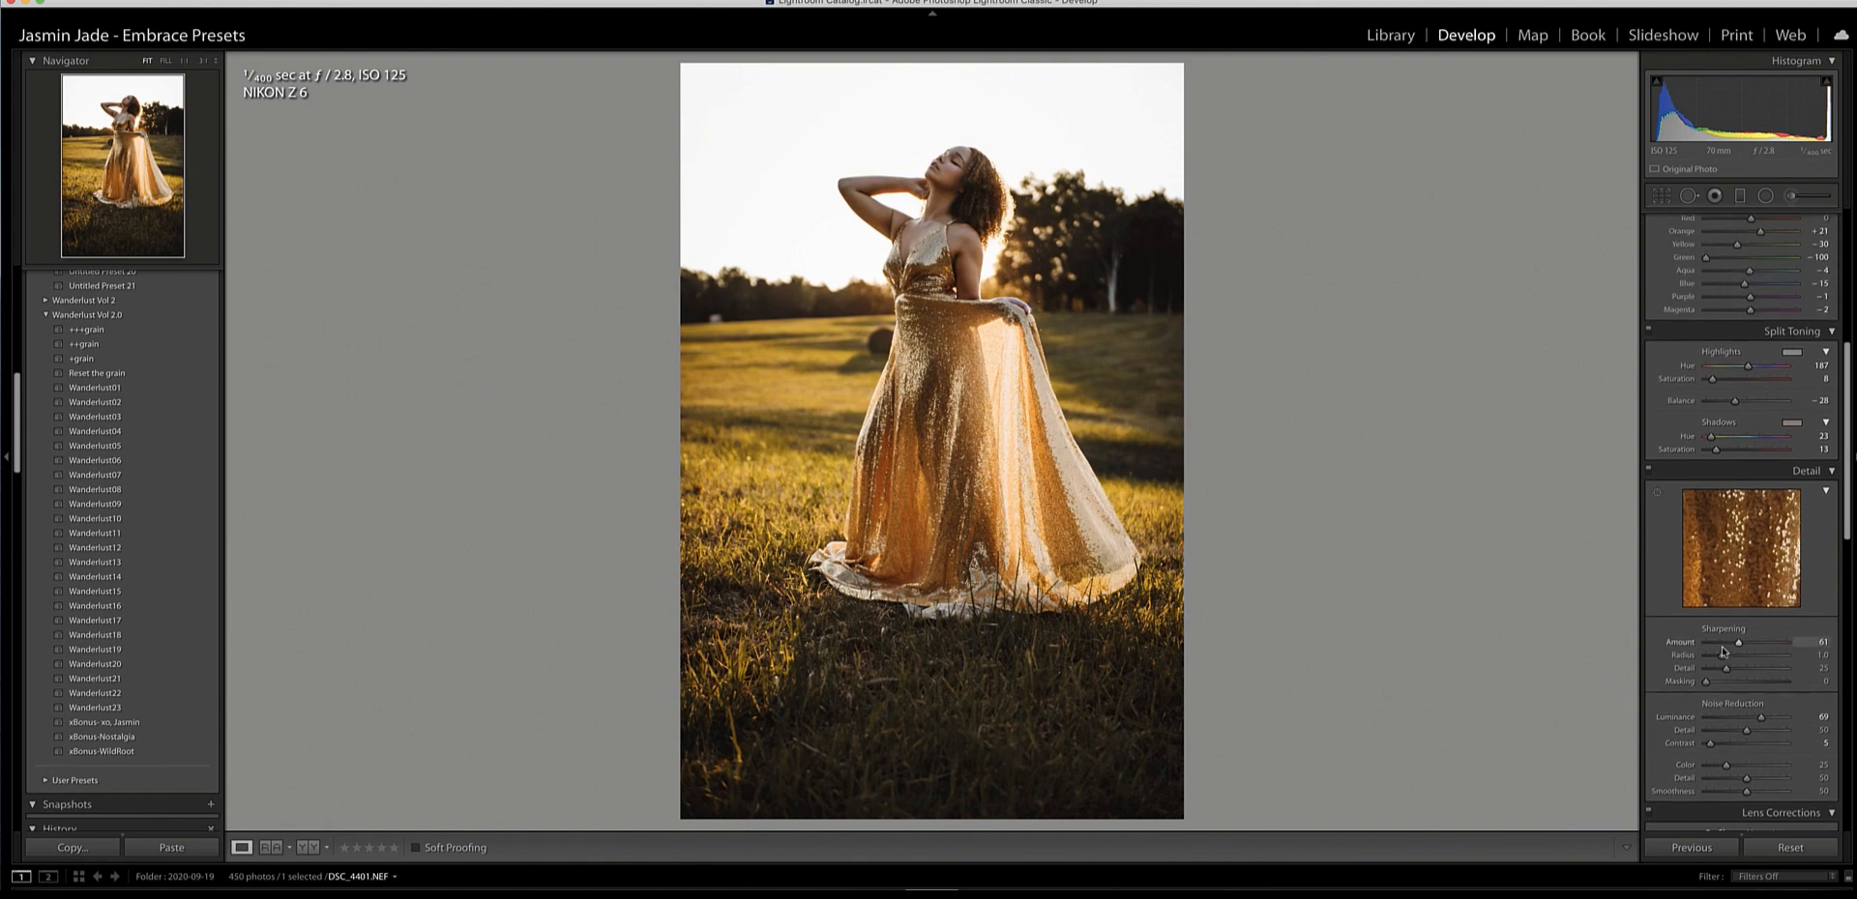
key(z)
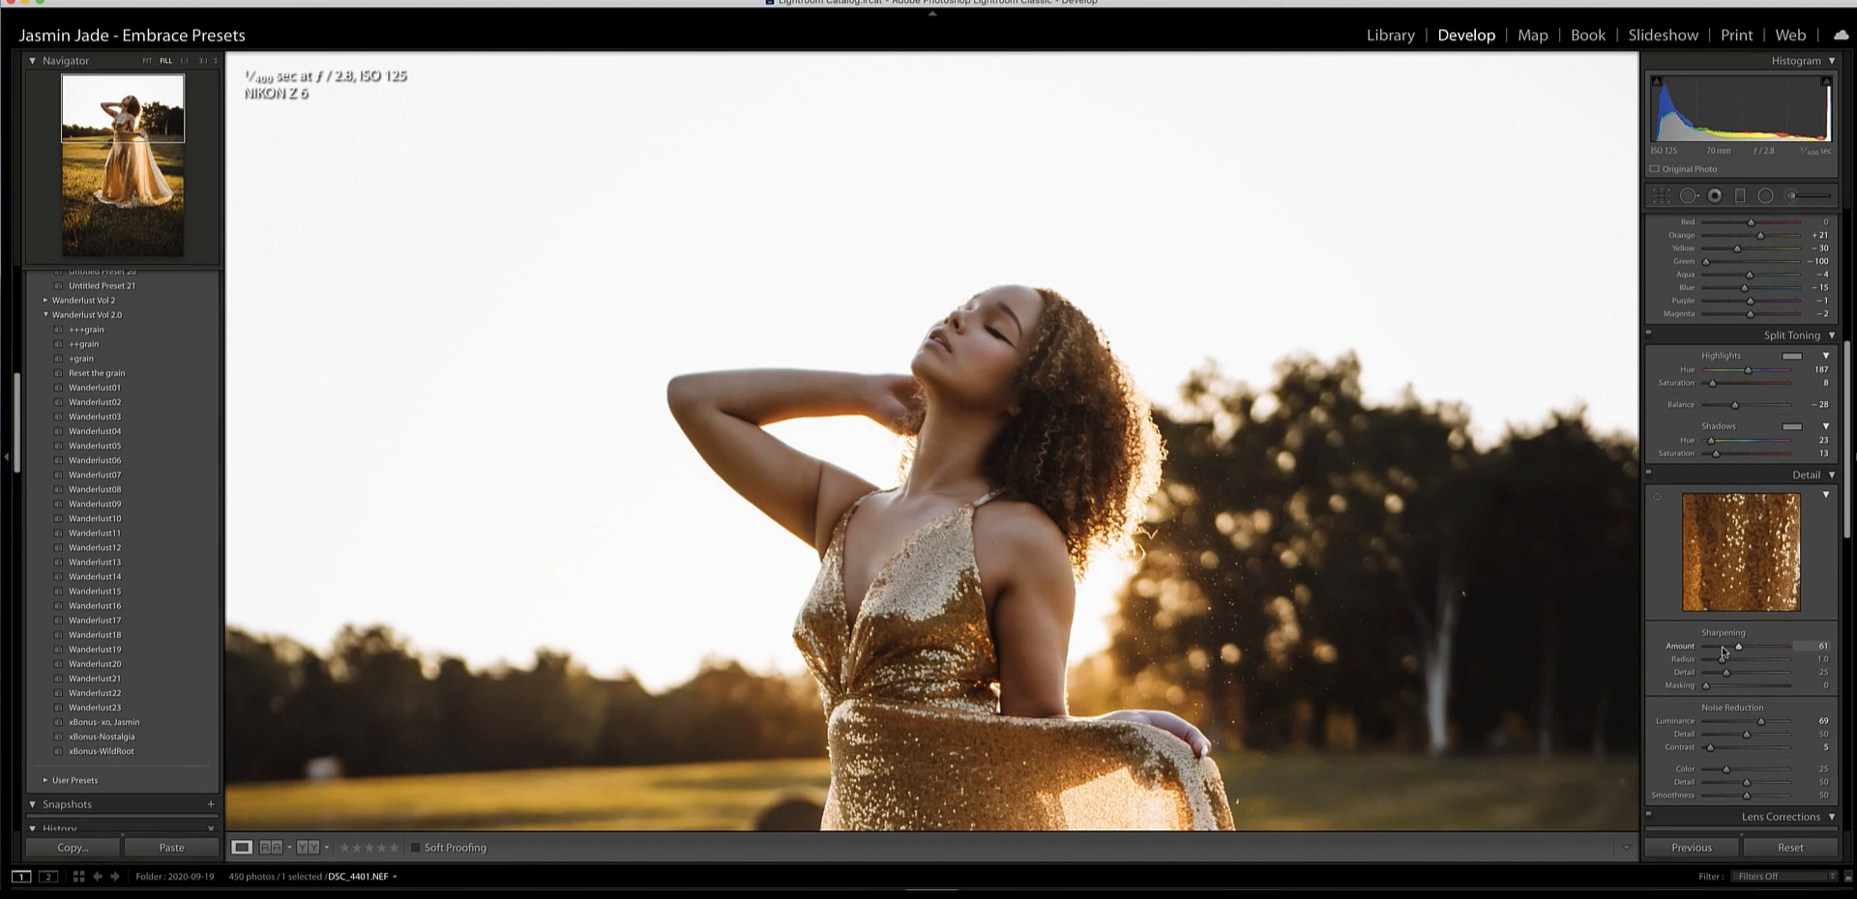
scroll(1716, 642, up, 1)
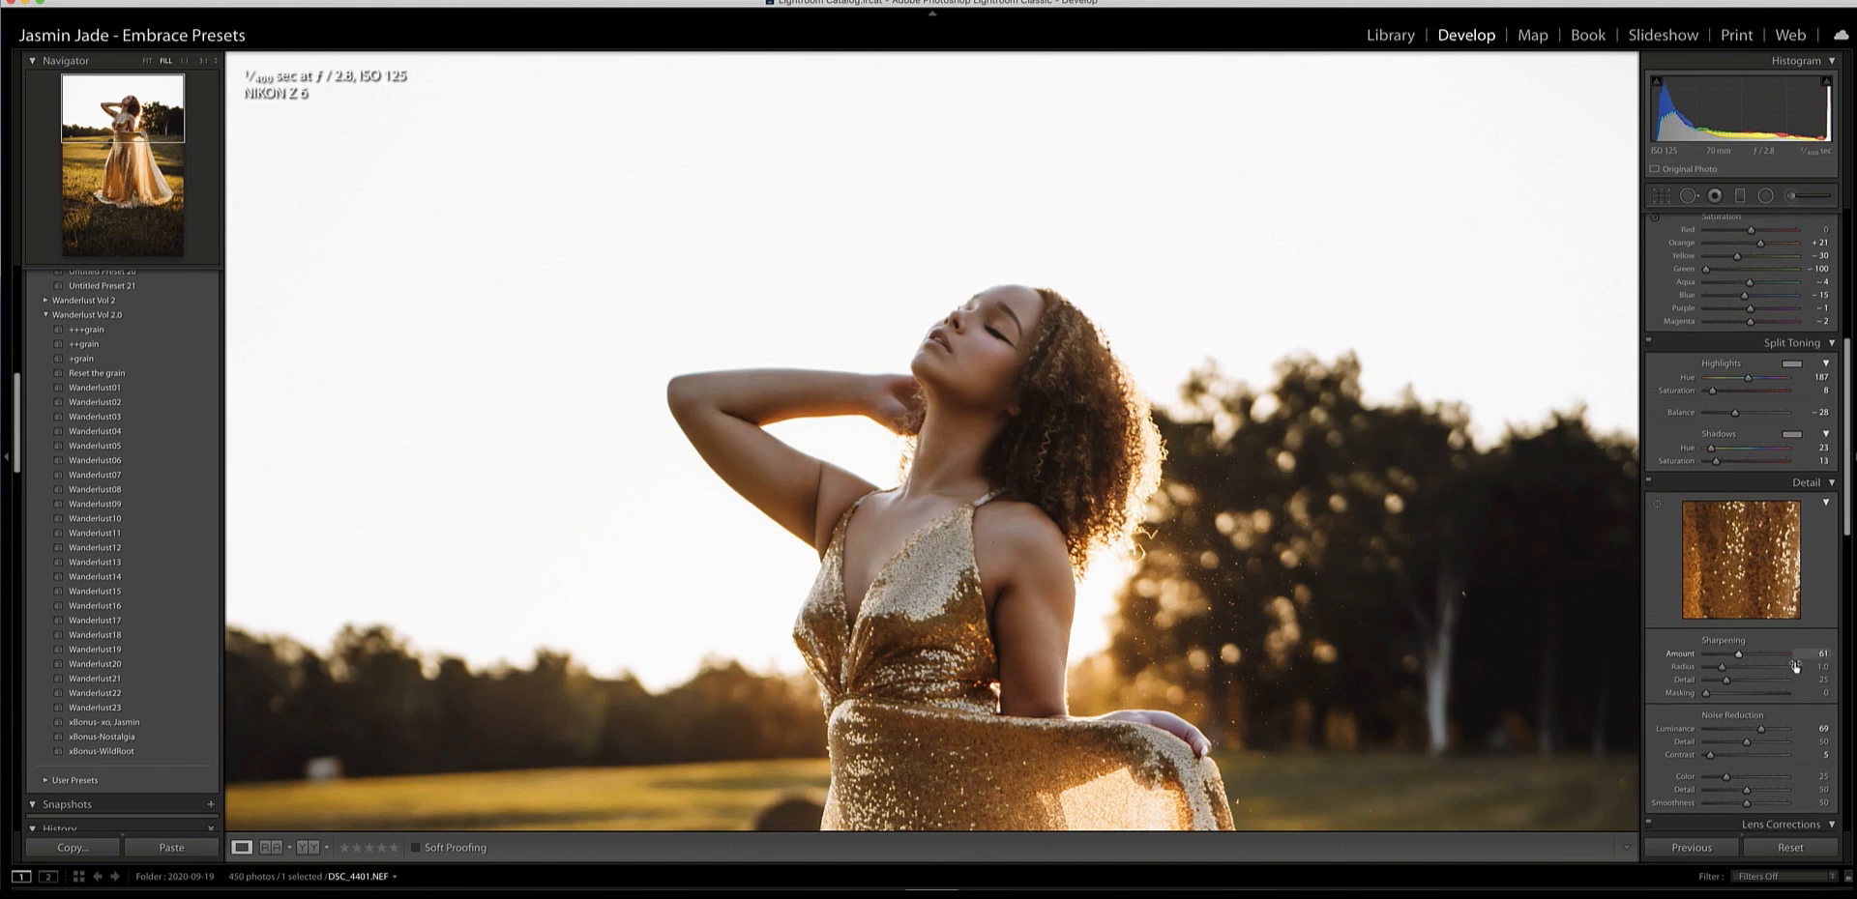
drag(1763, 730, 1774, 729)
key(z)
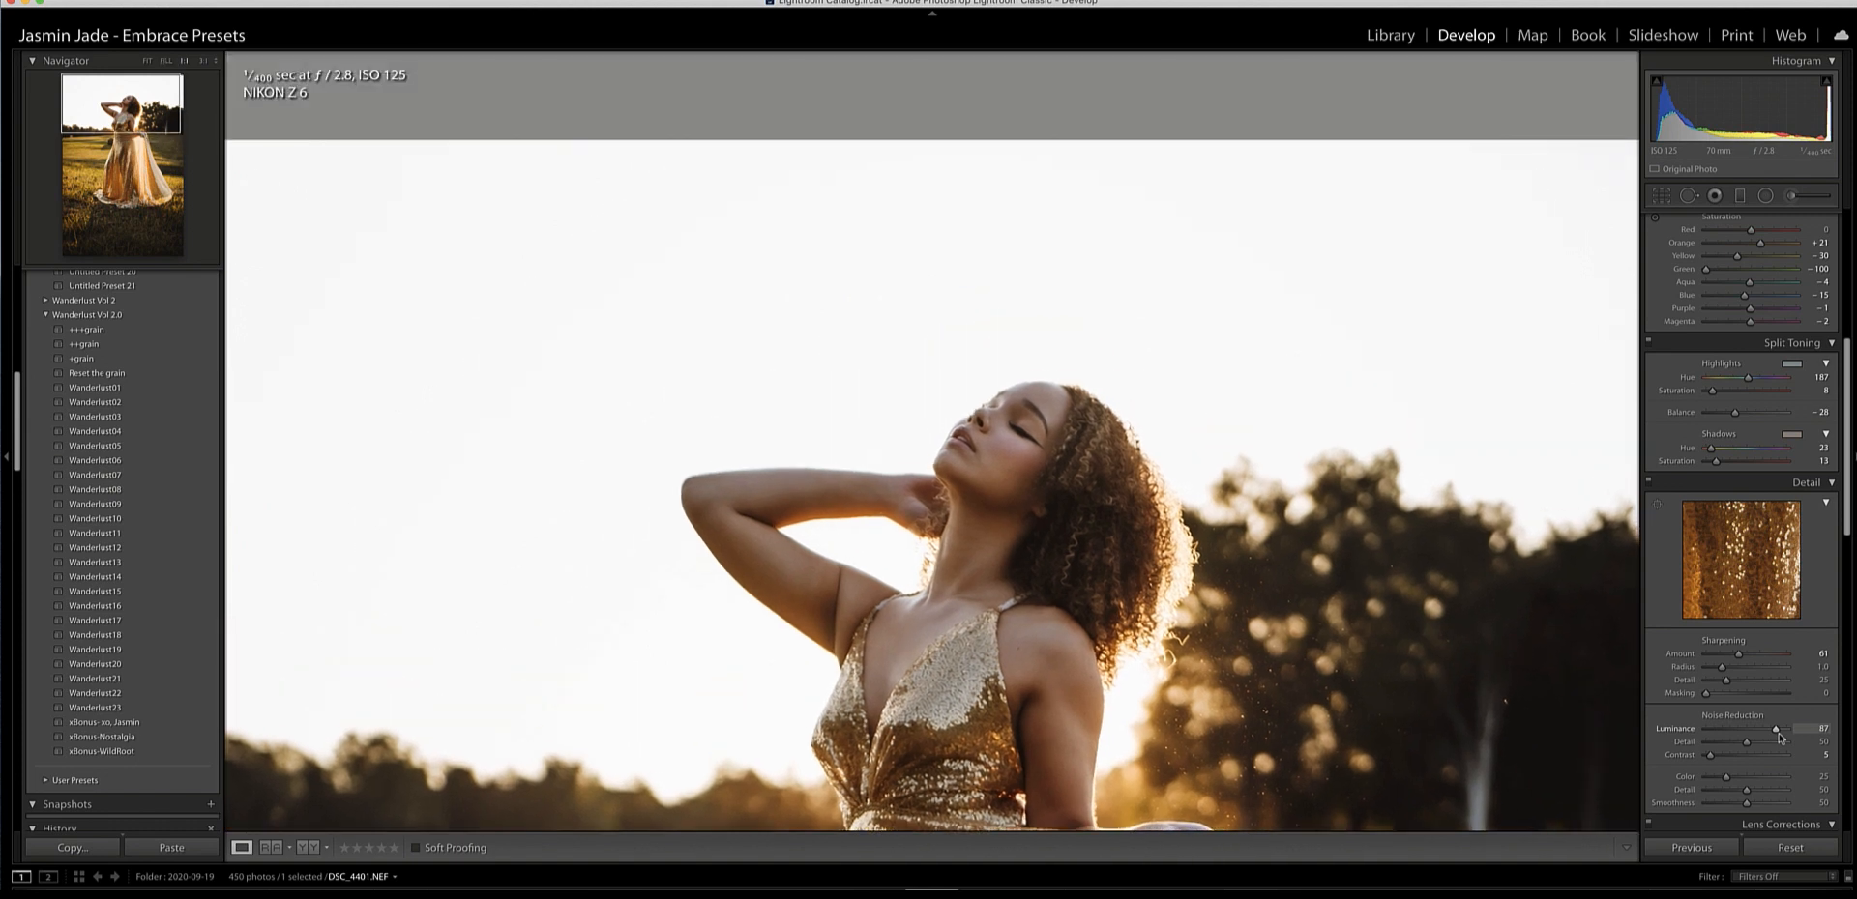
key(z)
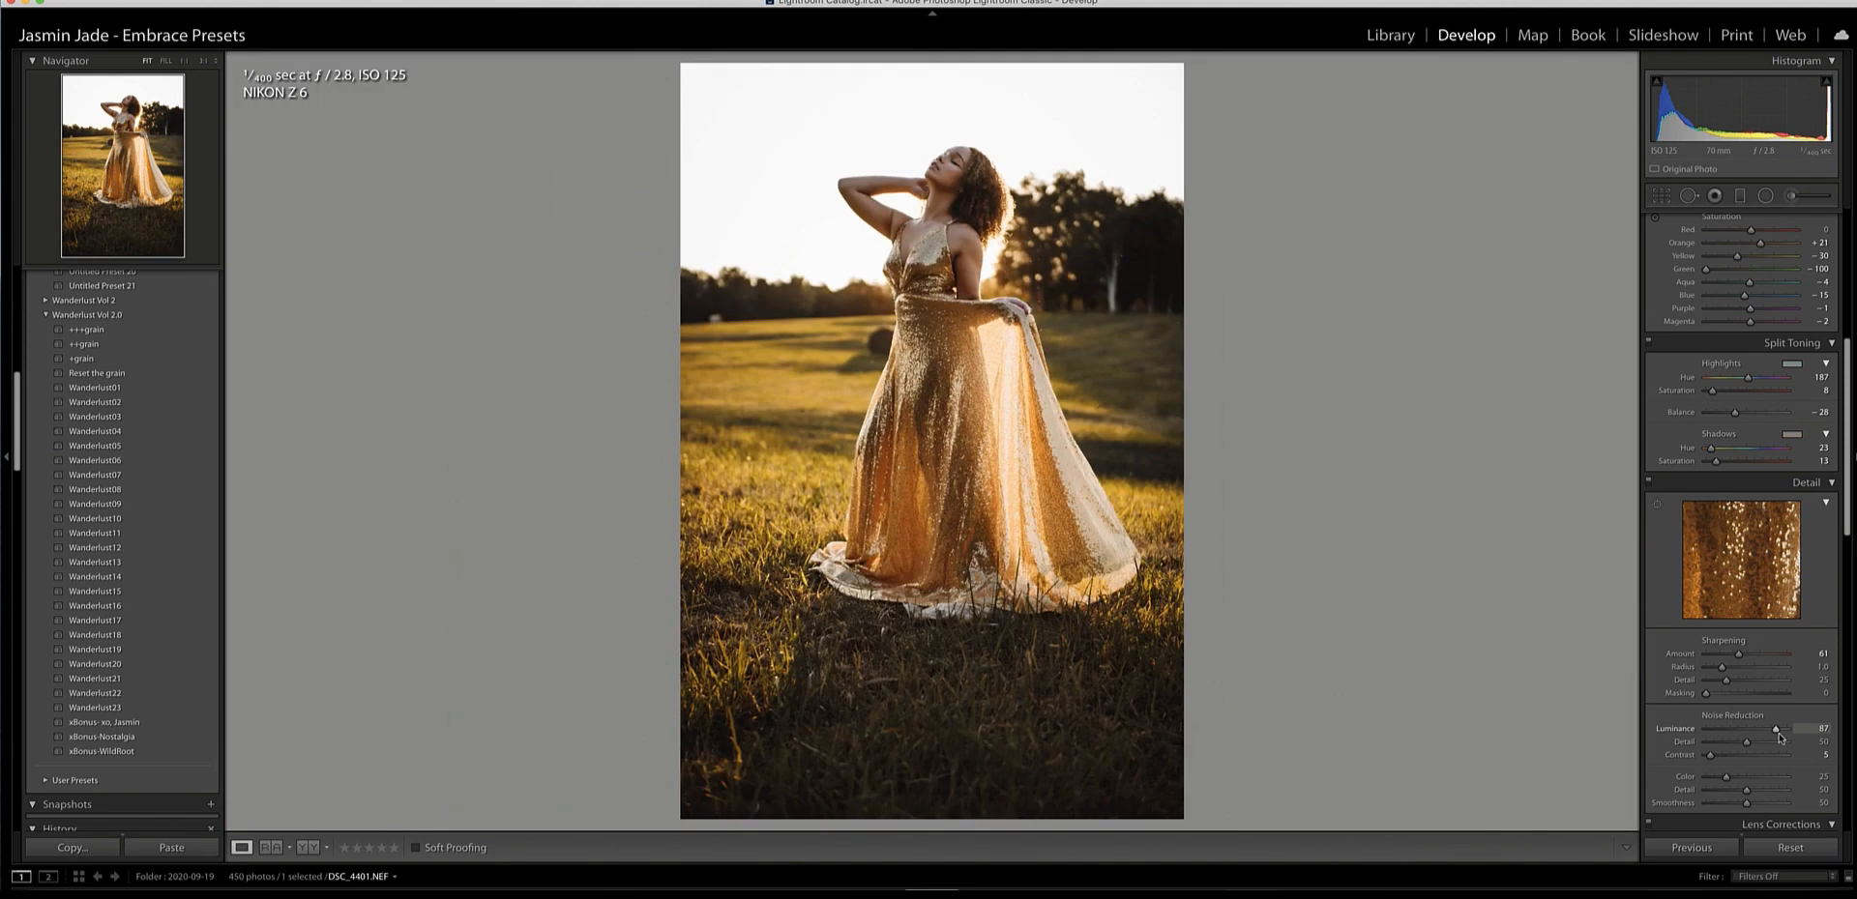
key(z)
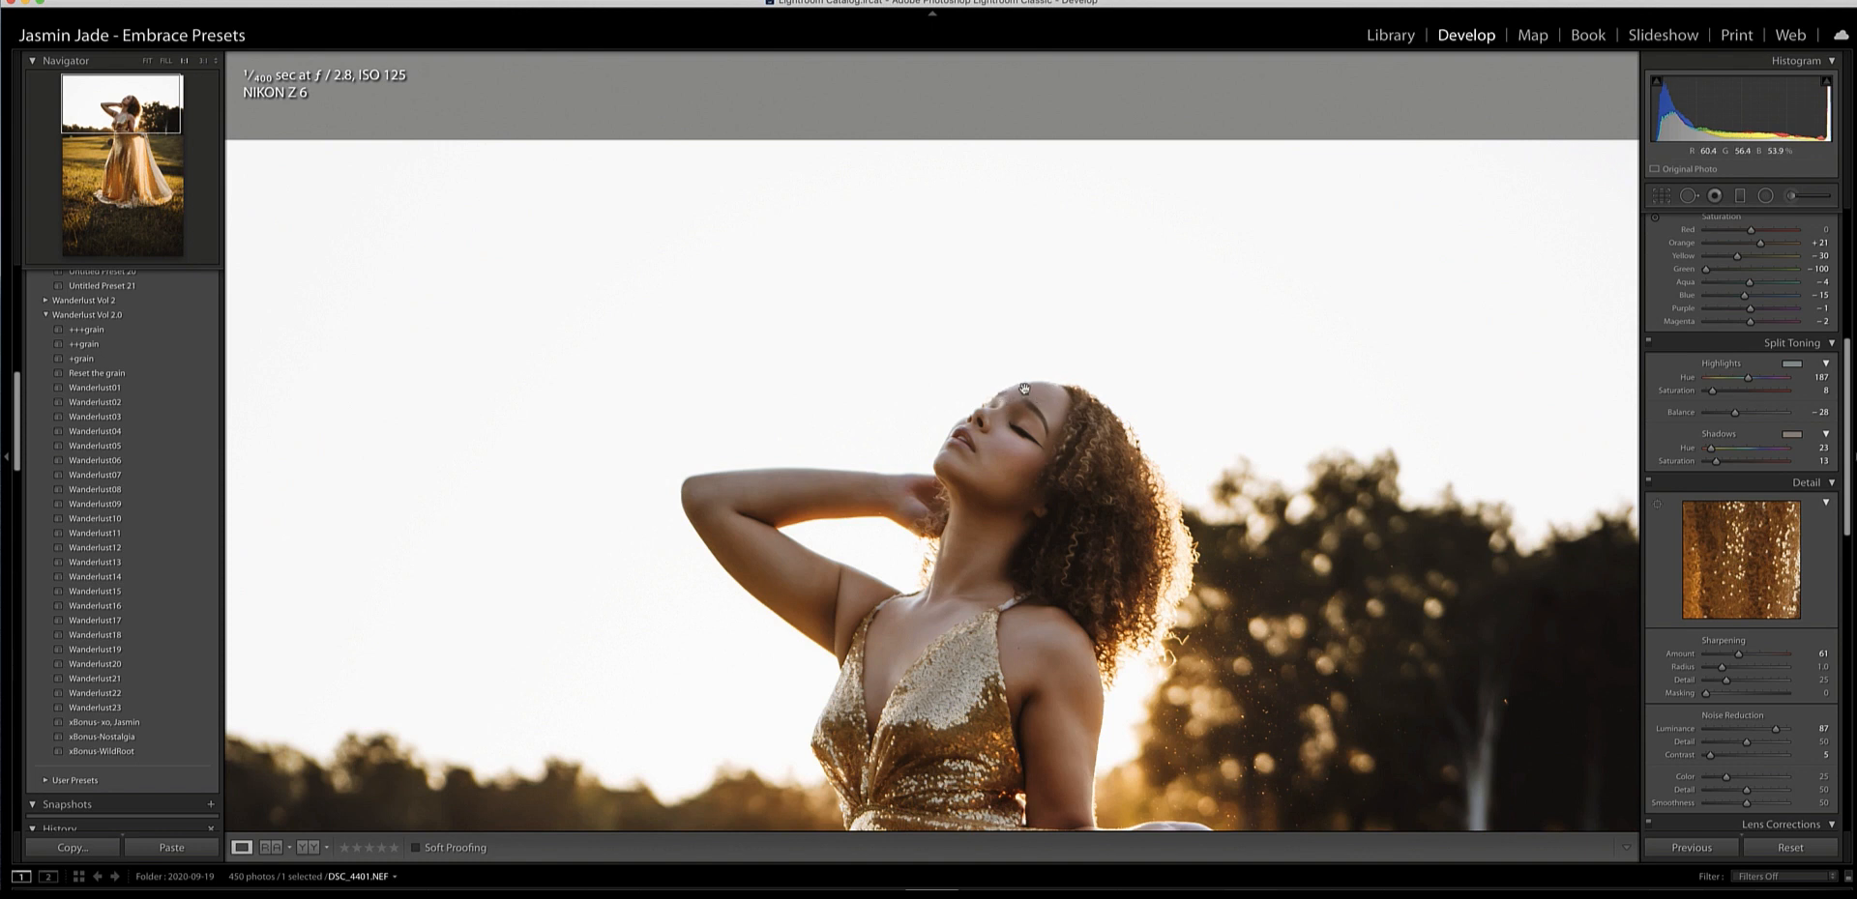
Brighten the woman's face with an adjustment brush mask at exposure 0.35 and saturation -4, and finish the brush edit.
click(1790, 197)
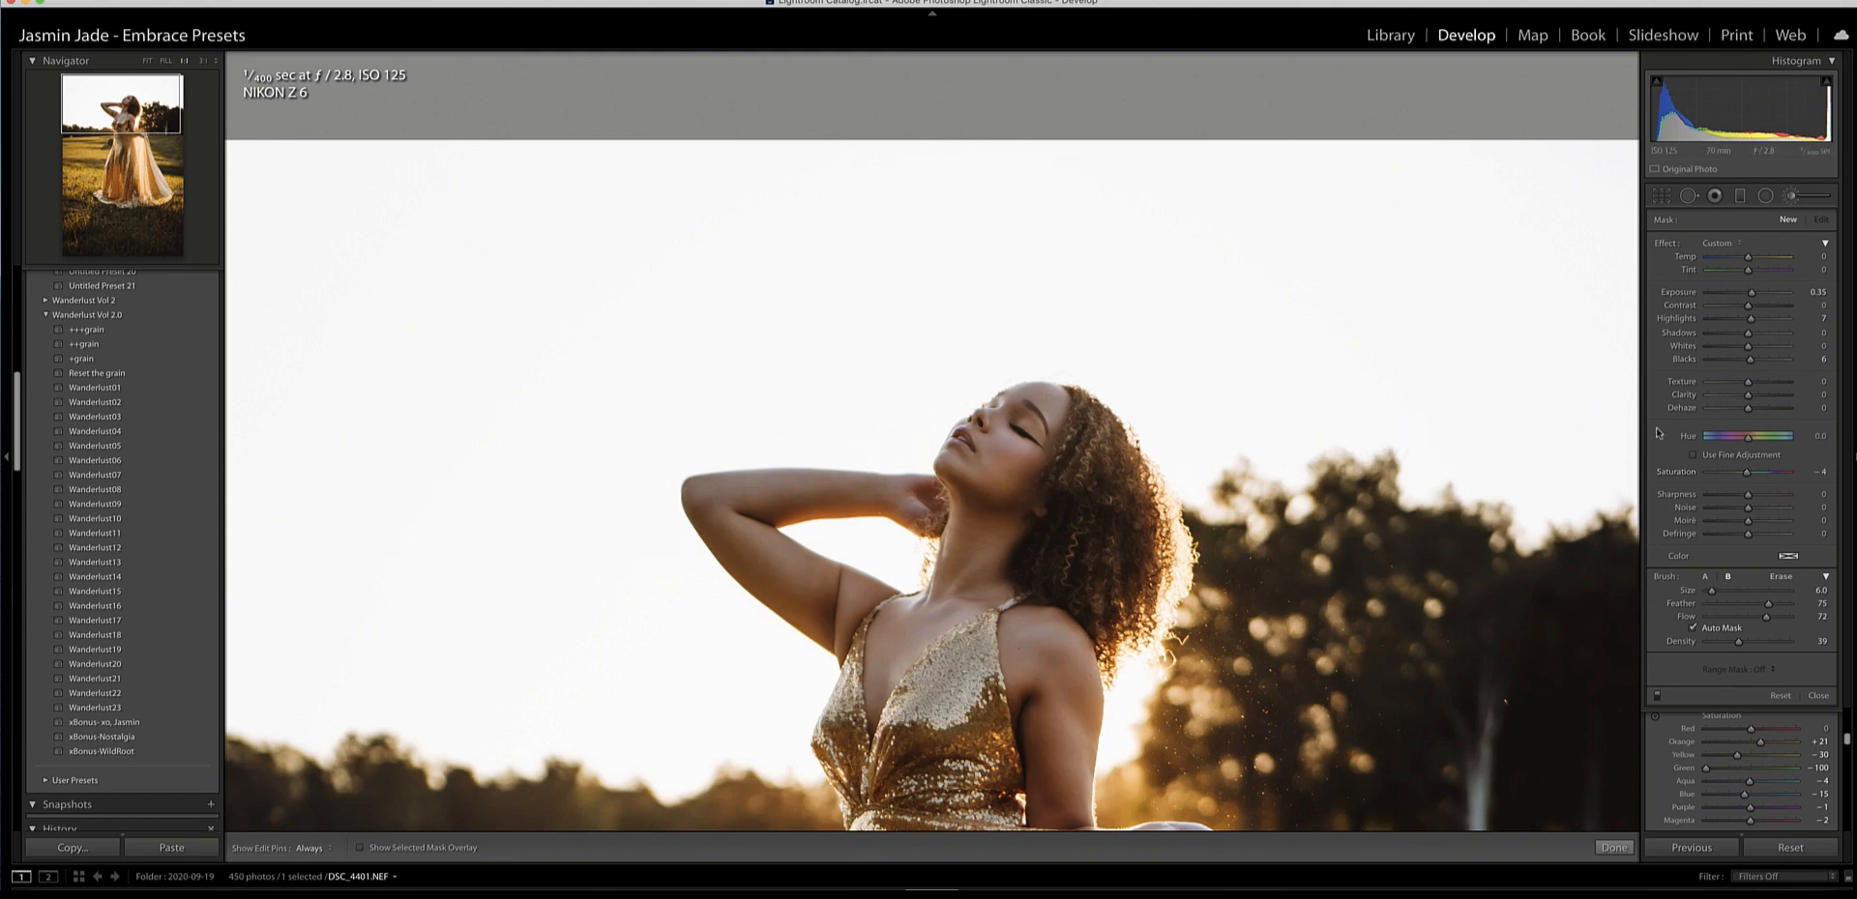
key(super+=)
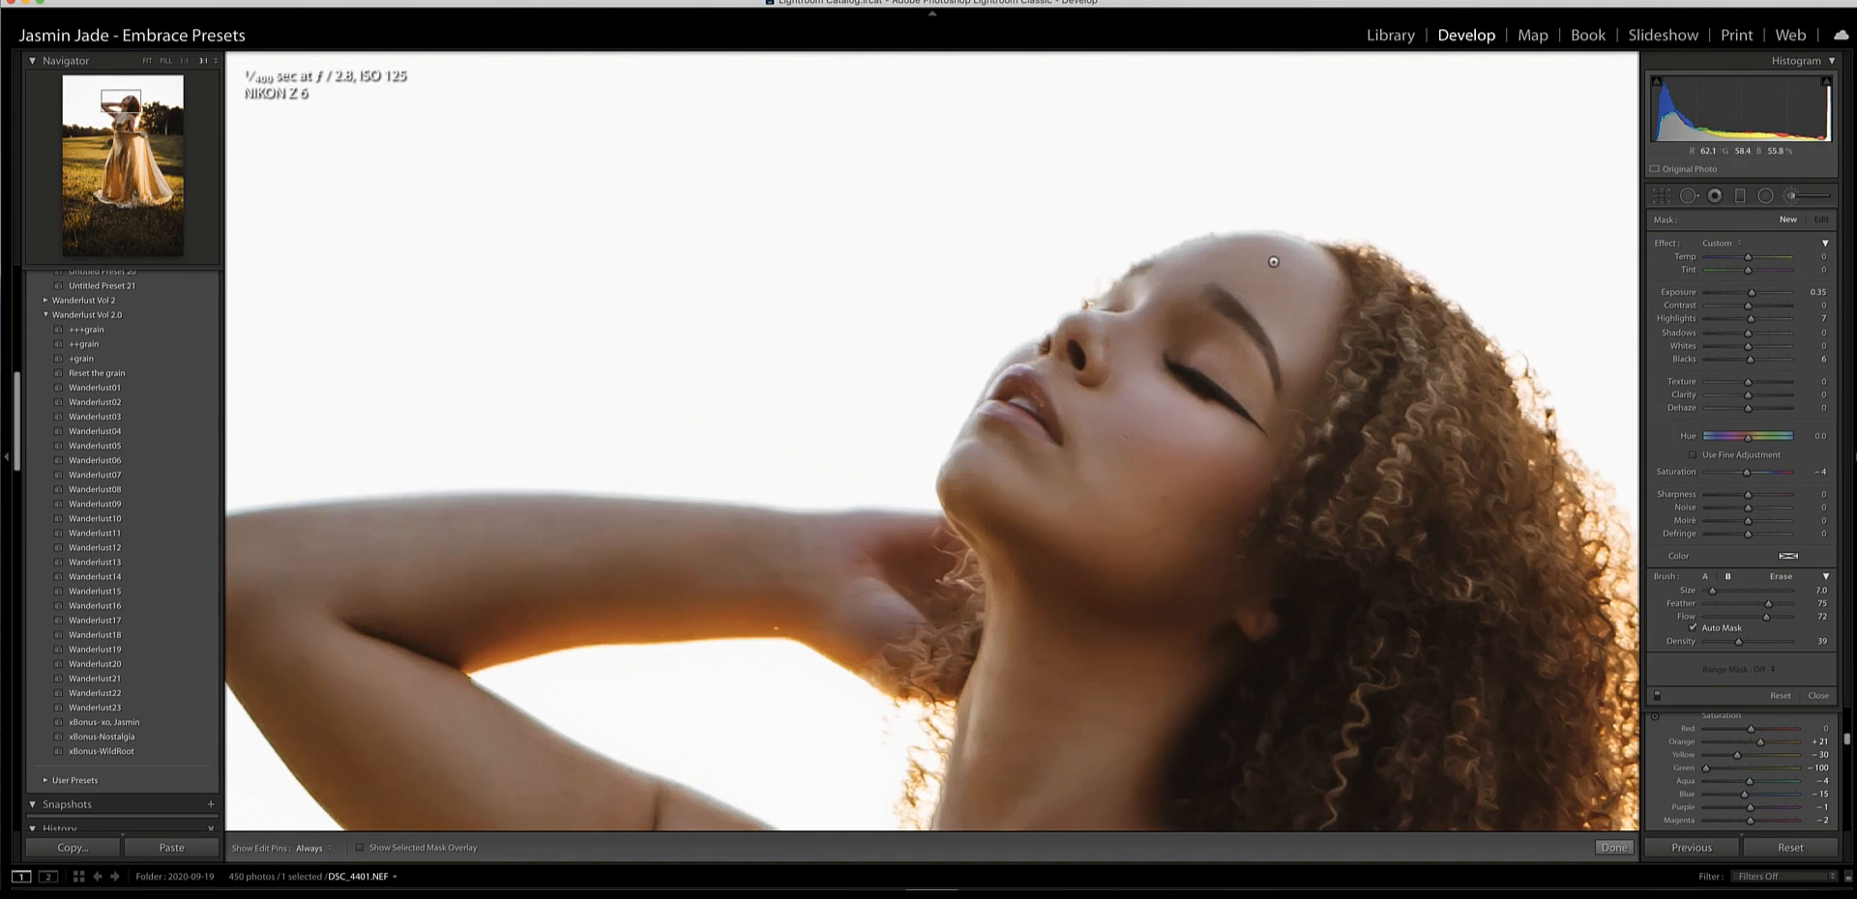
key(h)
key(h)
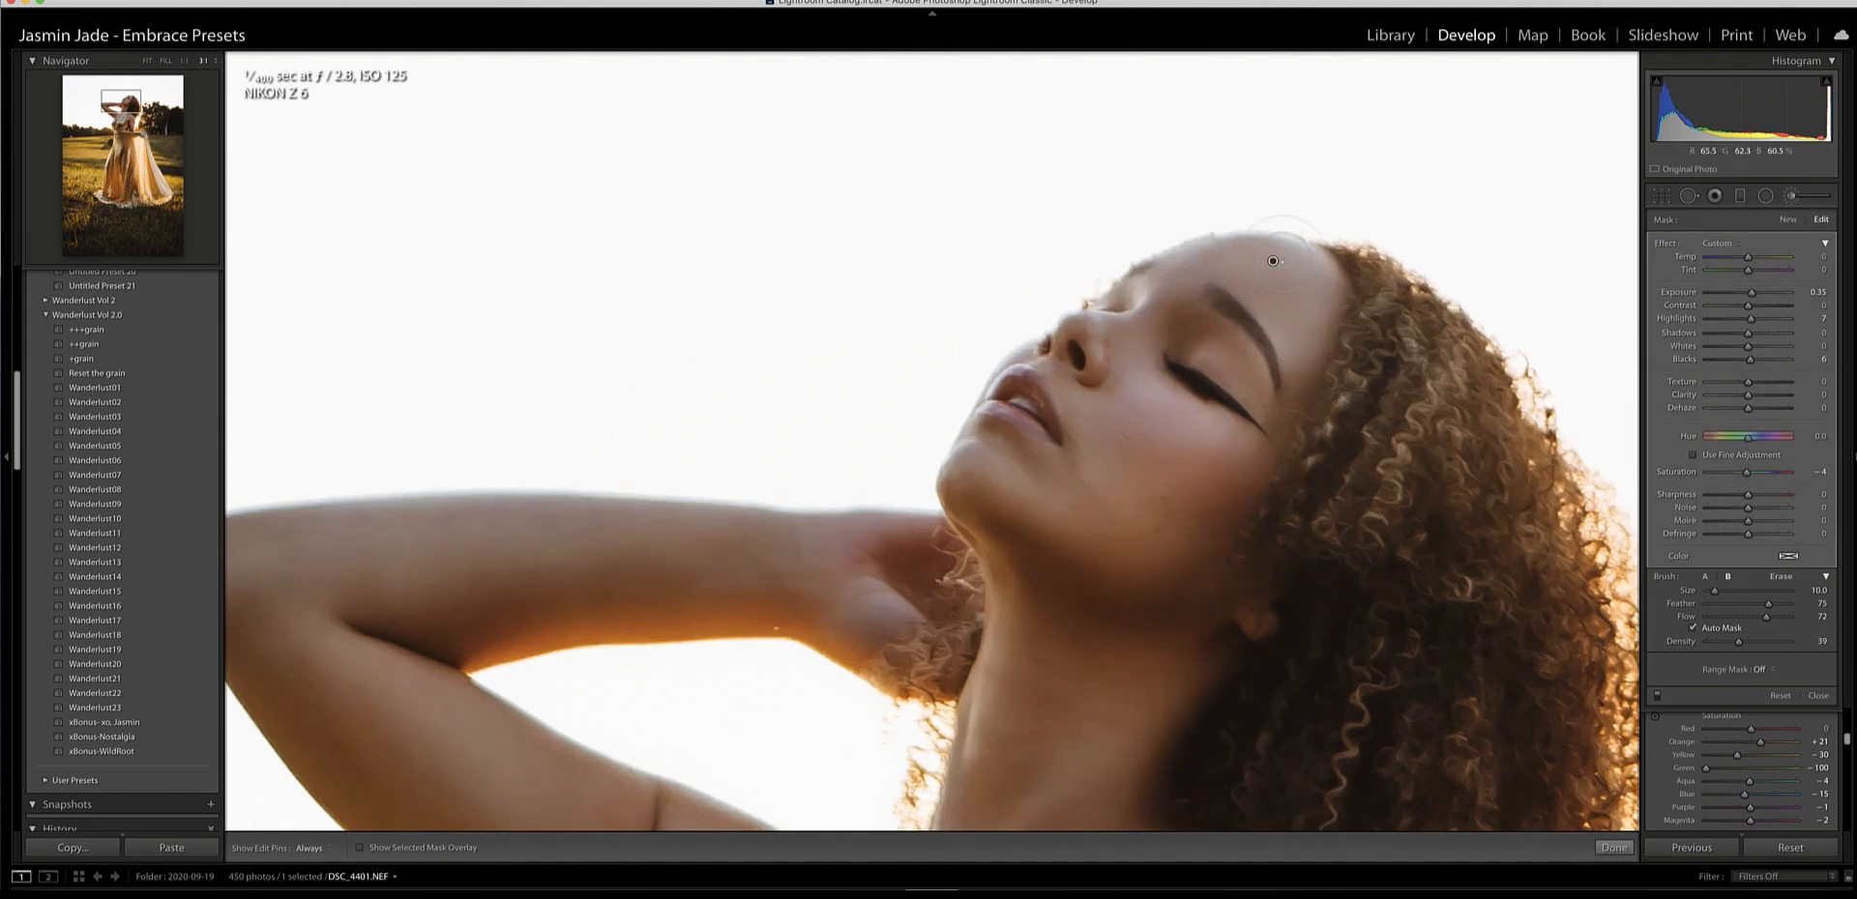
key(h)
key(h)
key(h)
key(h)
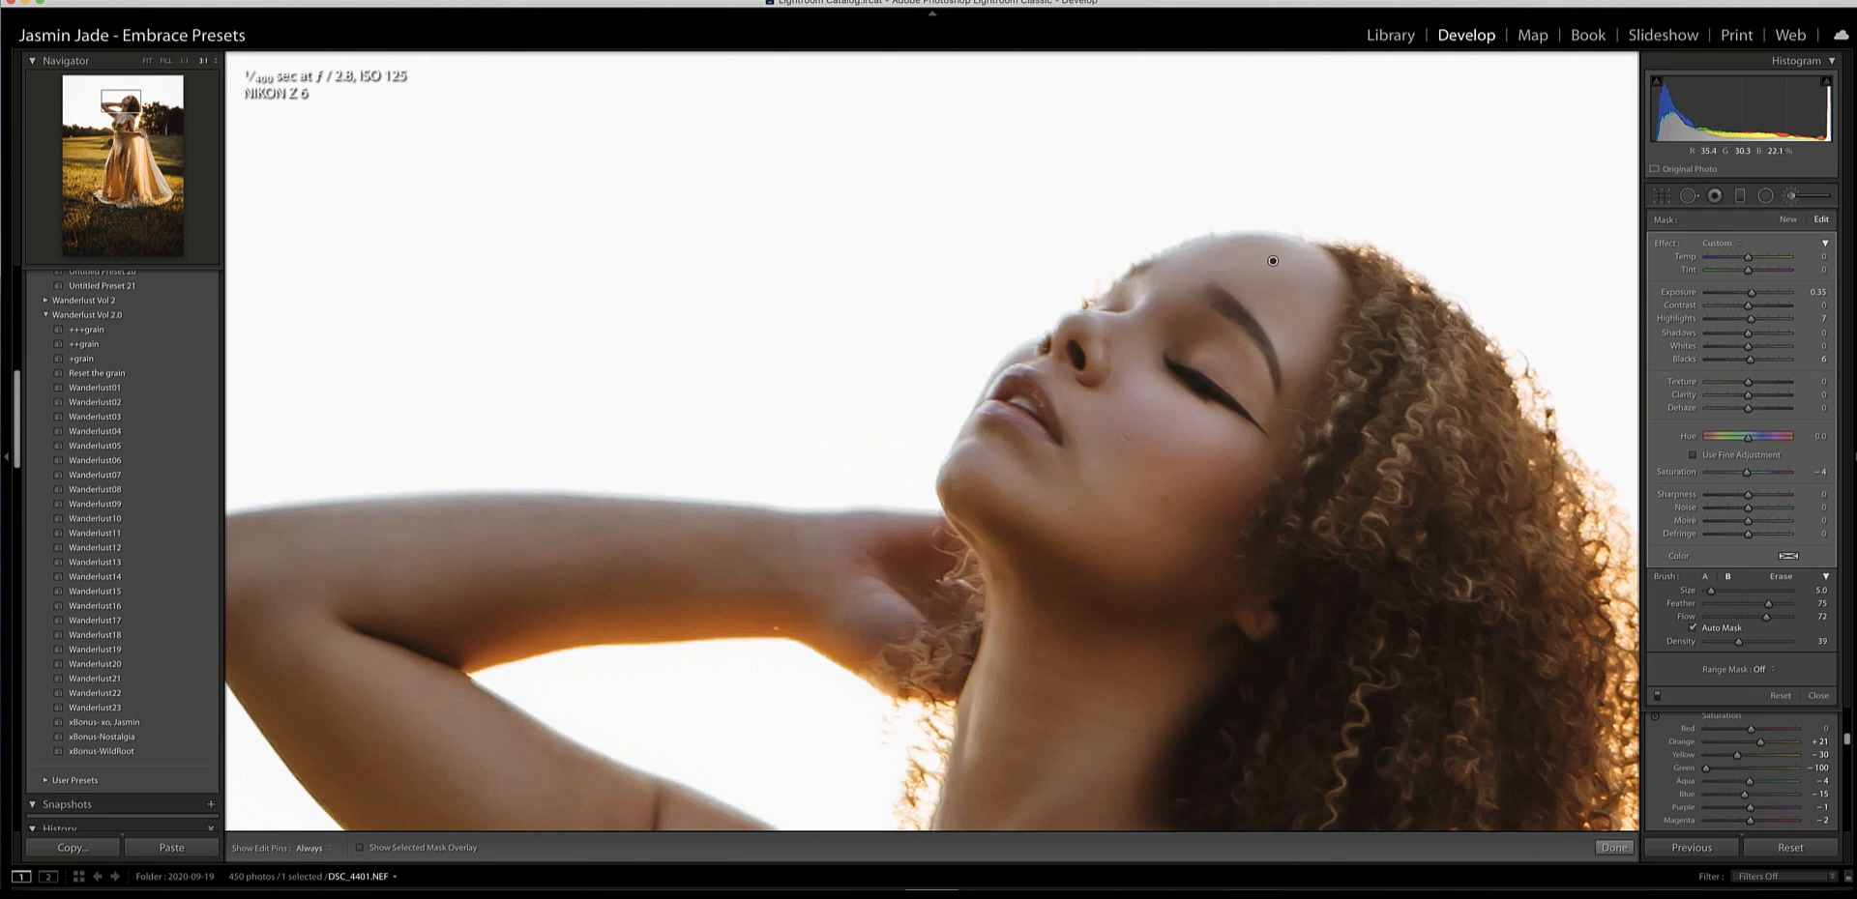
click(1616, 849)
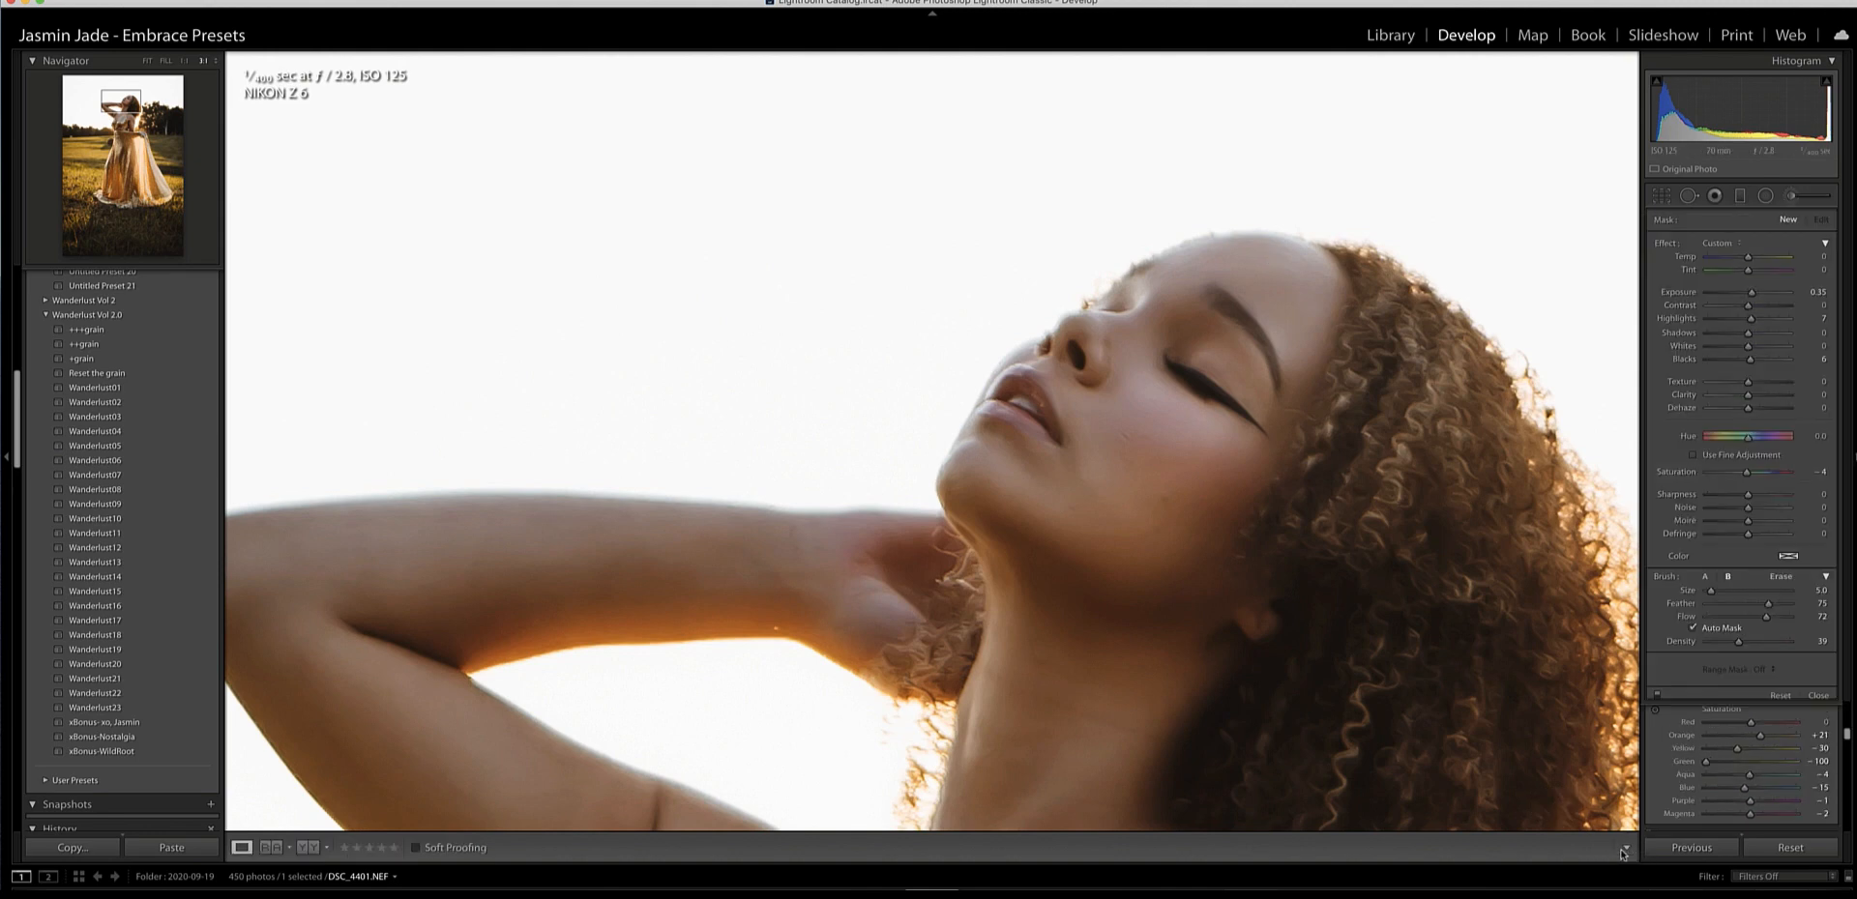
Examine the brushed face in the full photo and close up, reopening the brush mask on the forehead.
click(1610, 827)
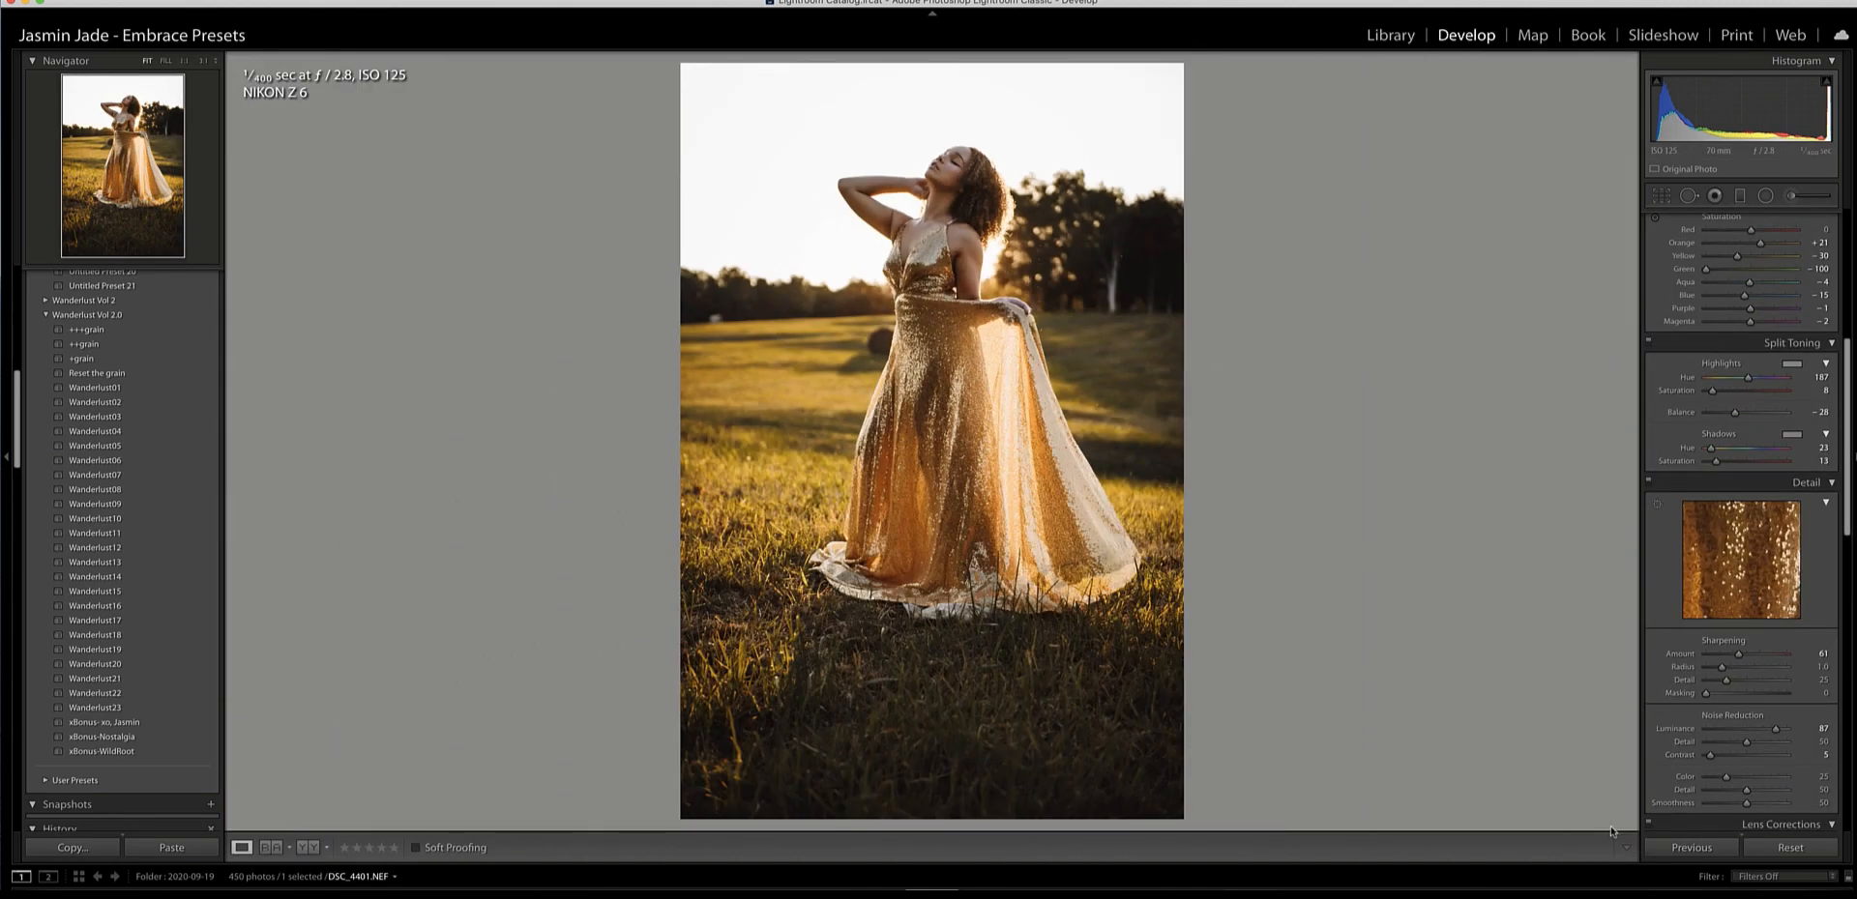
click(1610, 825)
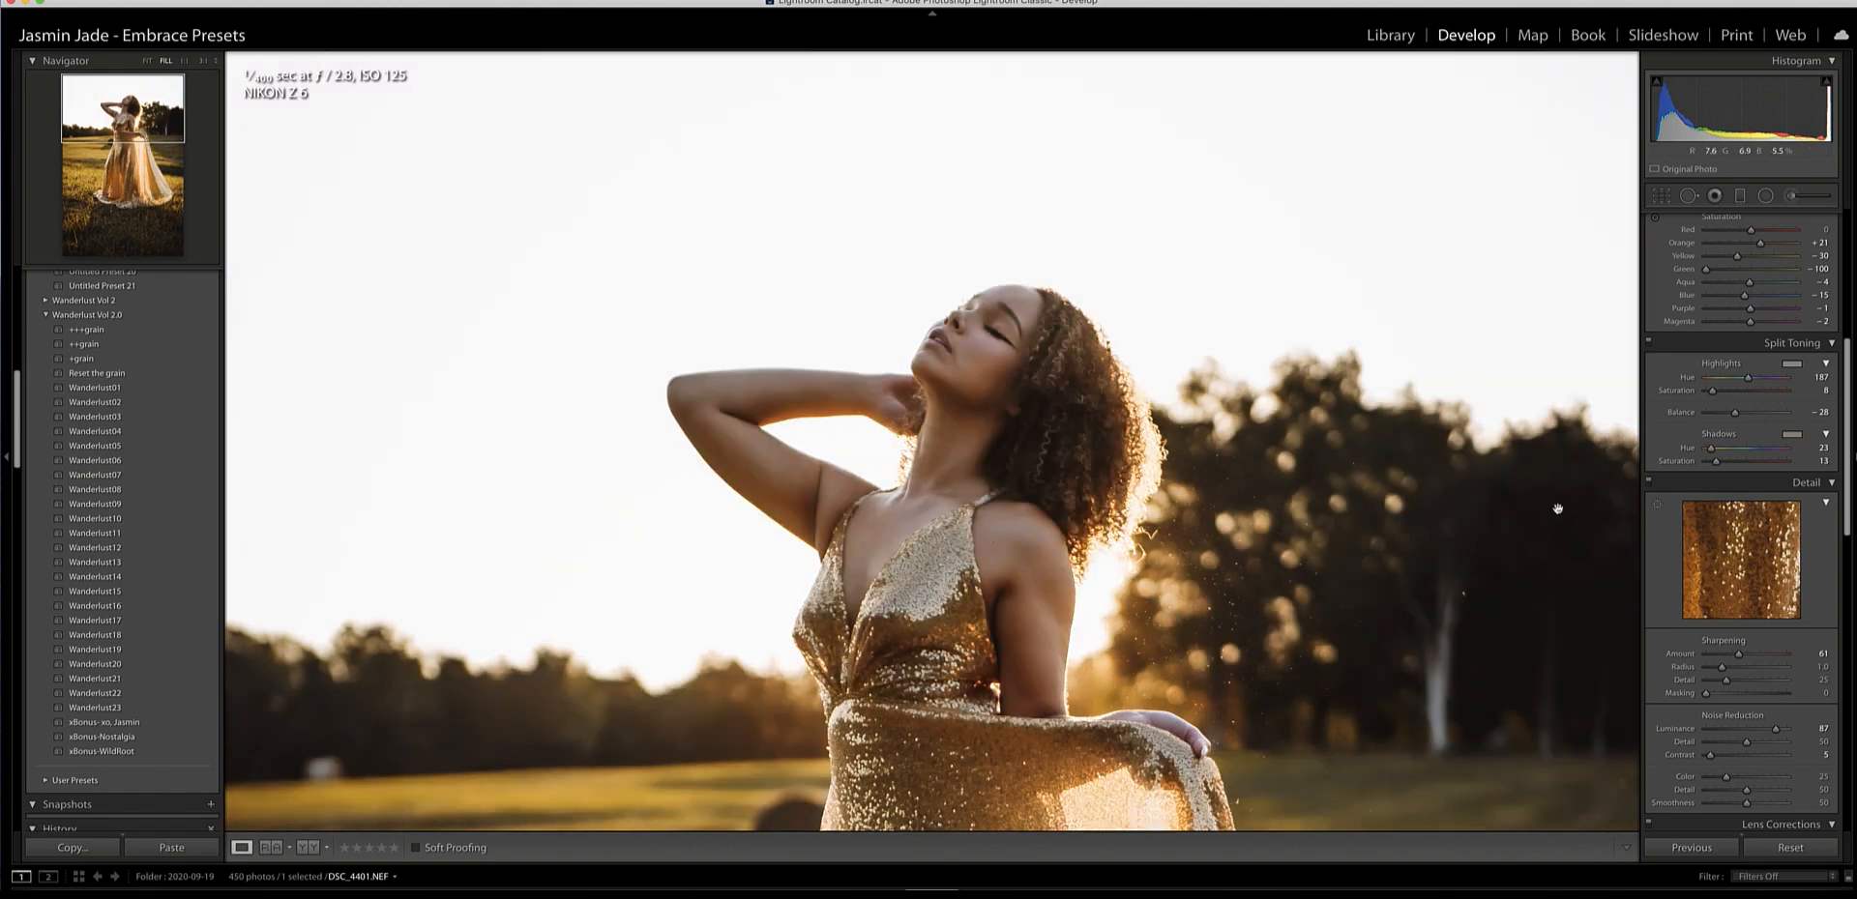
scroll(1703, 365, up, 3)
scroll(1703, 366, up, 3)
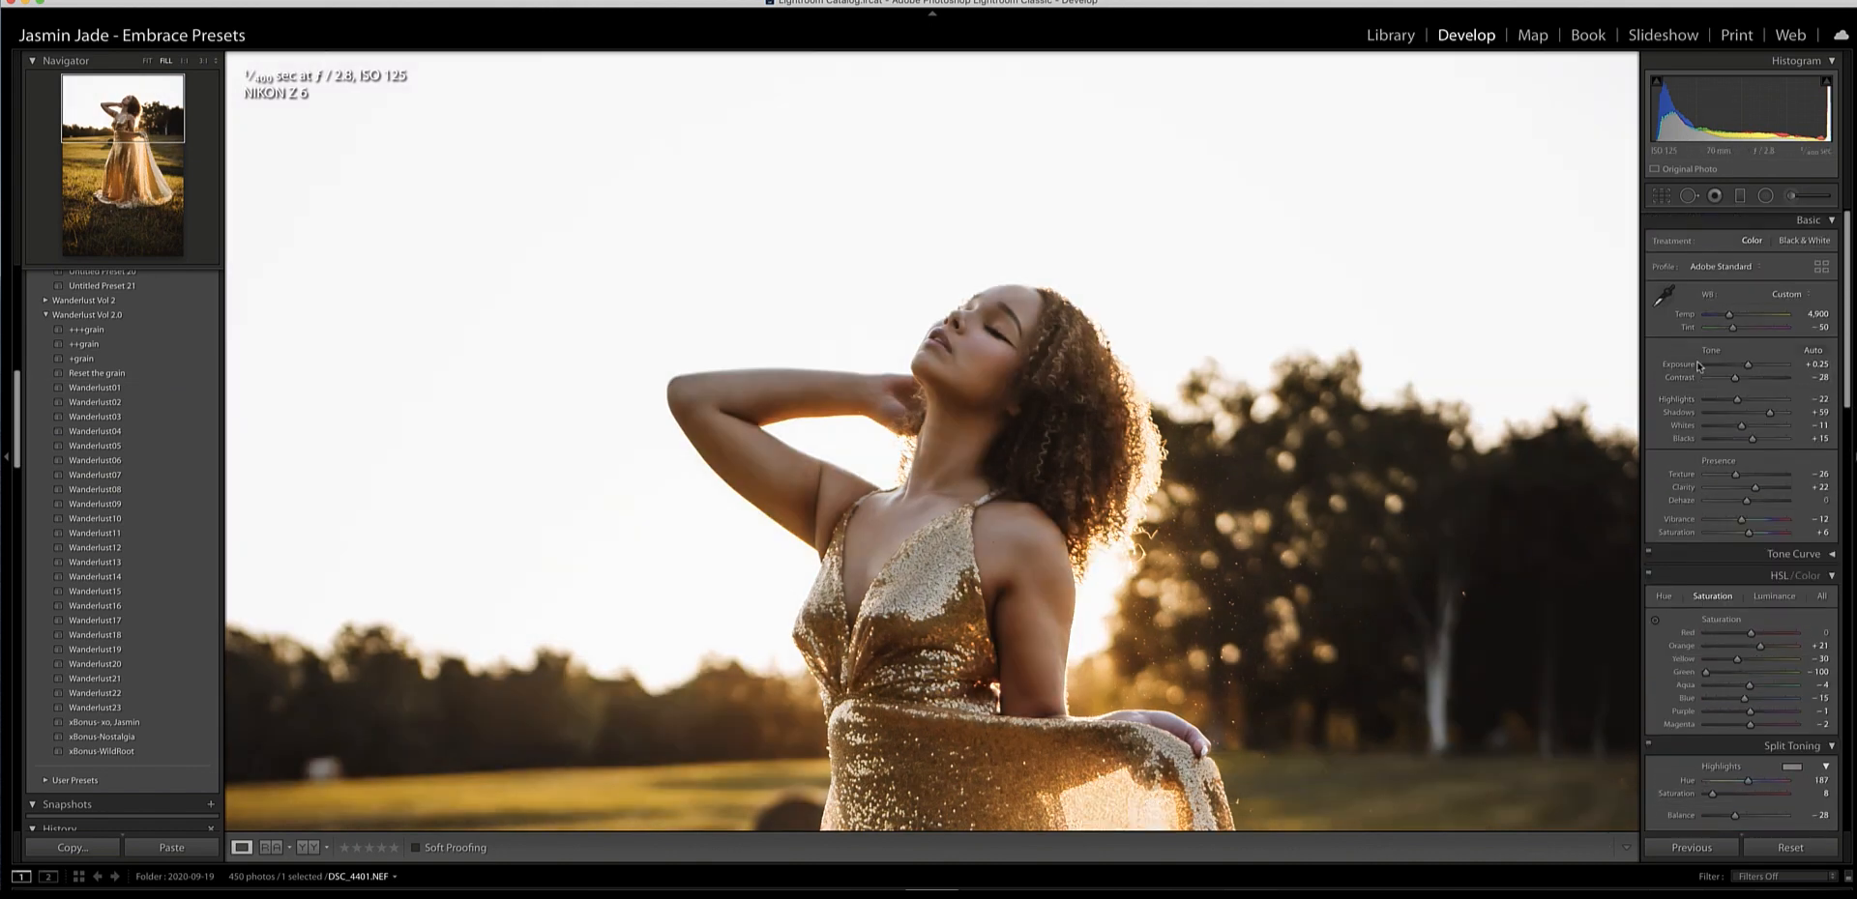
click(1794, 195)
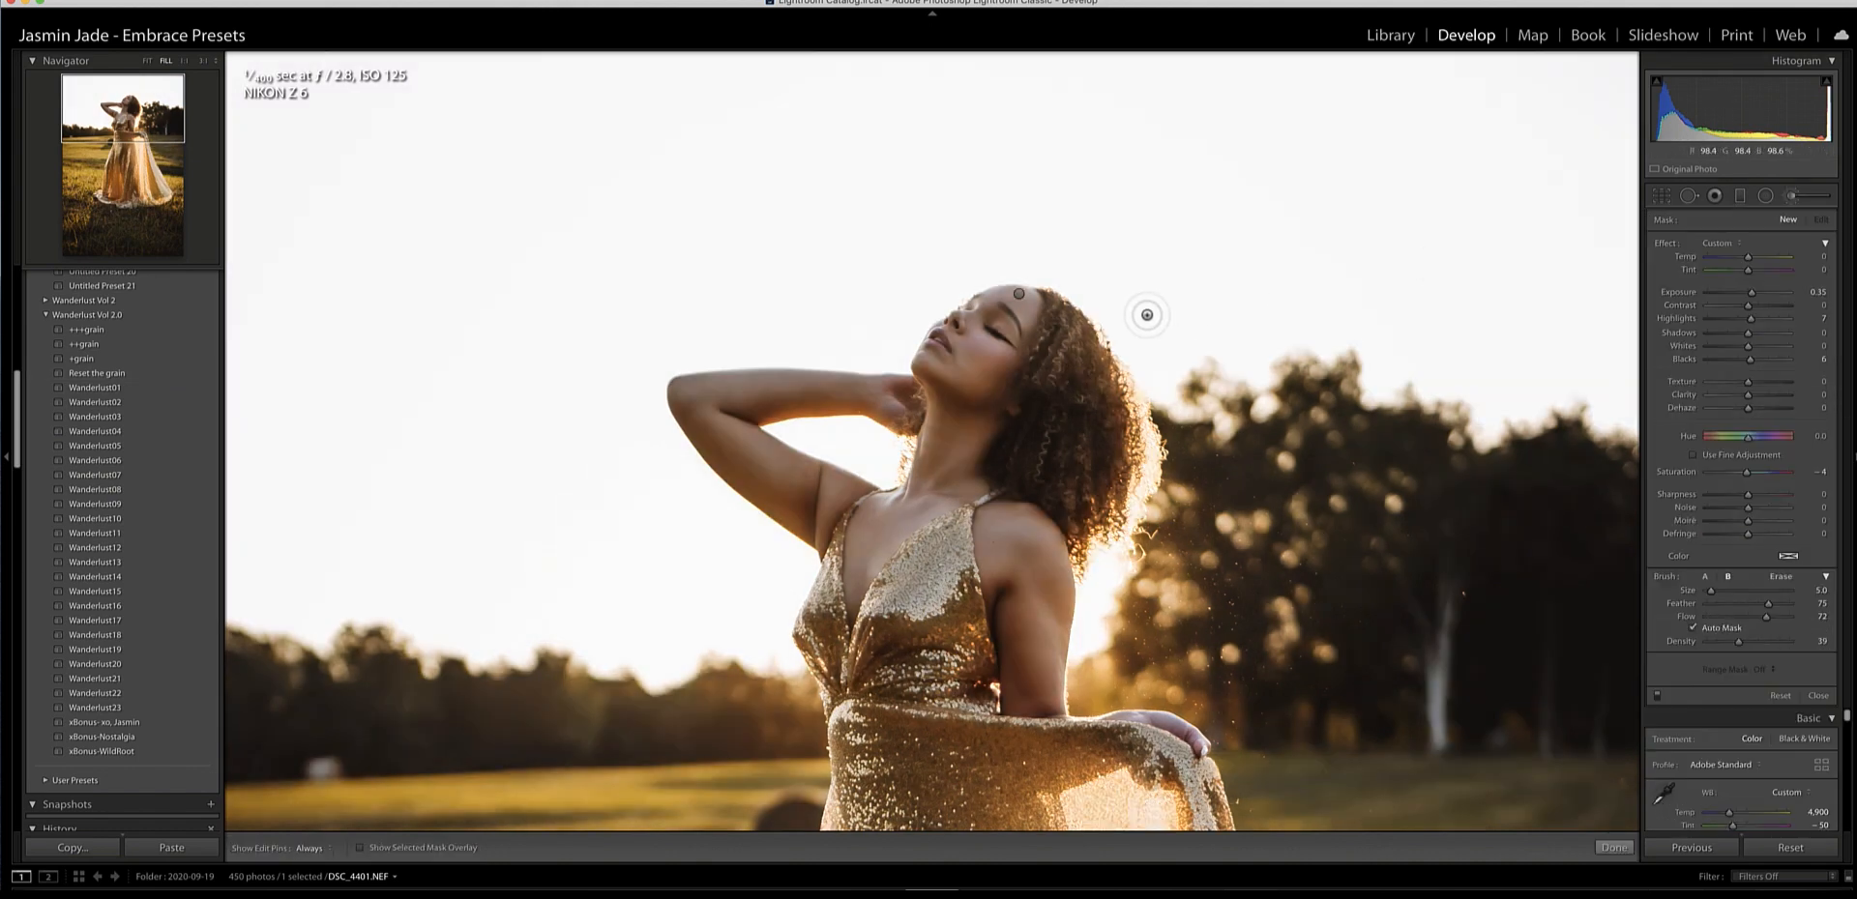
mouse_move(1019, 294)
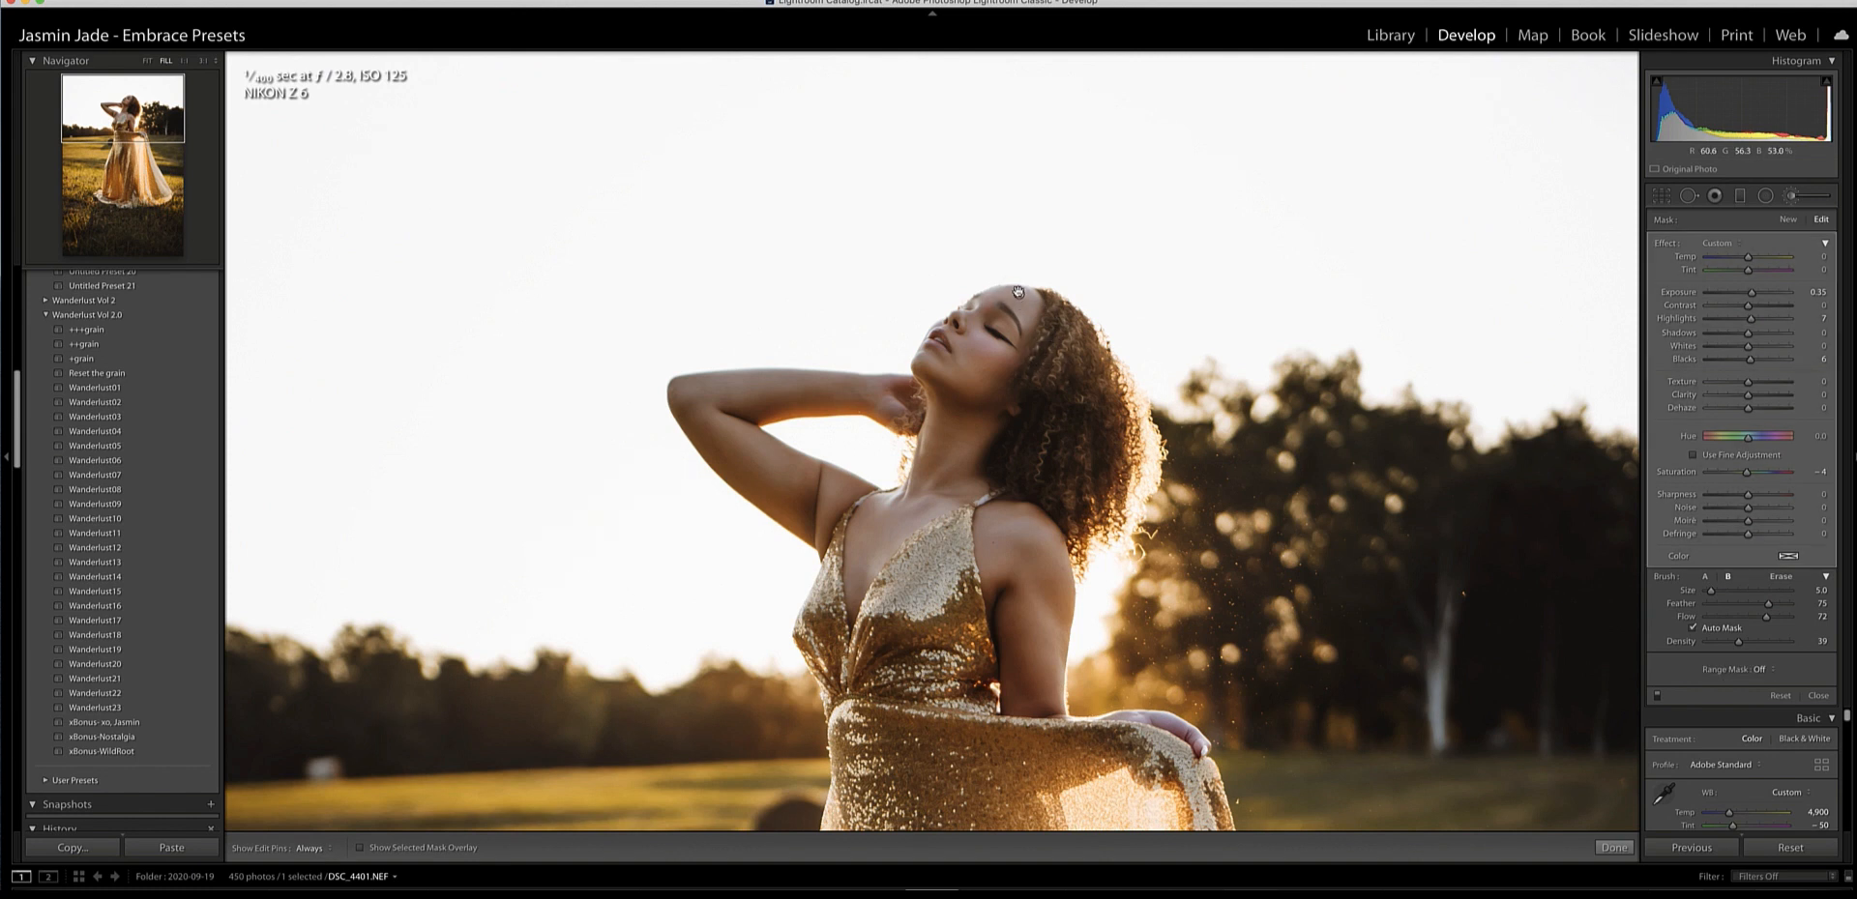
click(1623, 851)
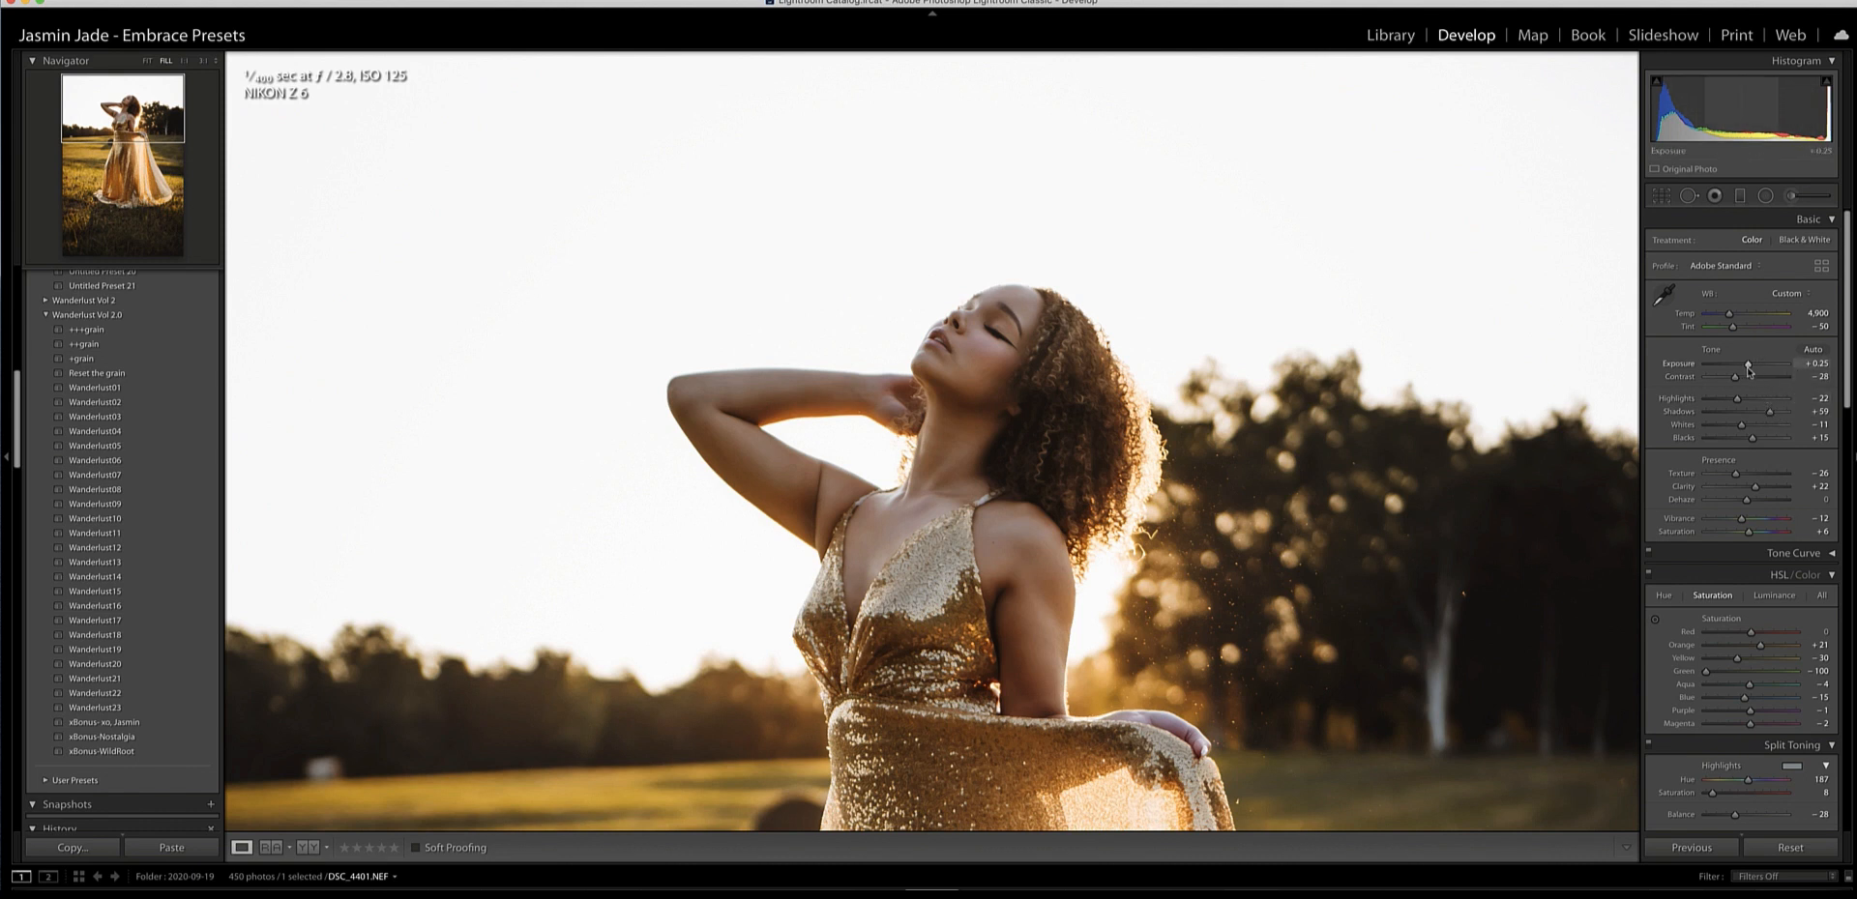
Raise the photo's exposure to +0.35 and the clarity to +40.
drag(1747, 367, 1748, 367)
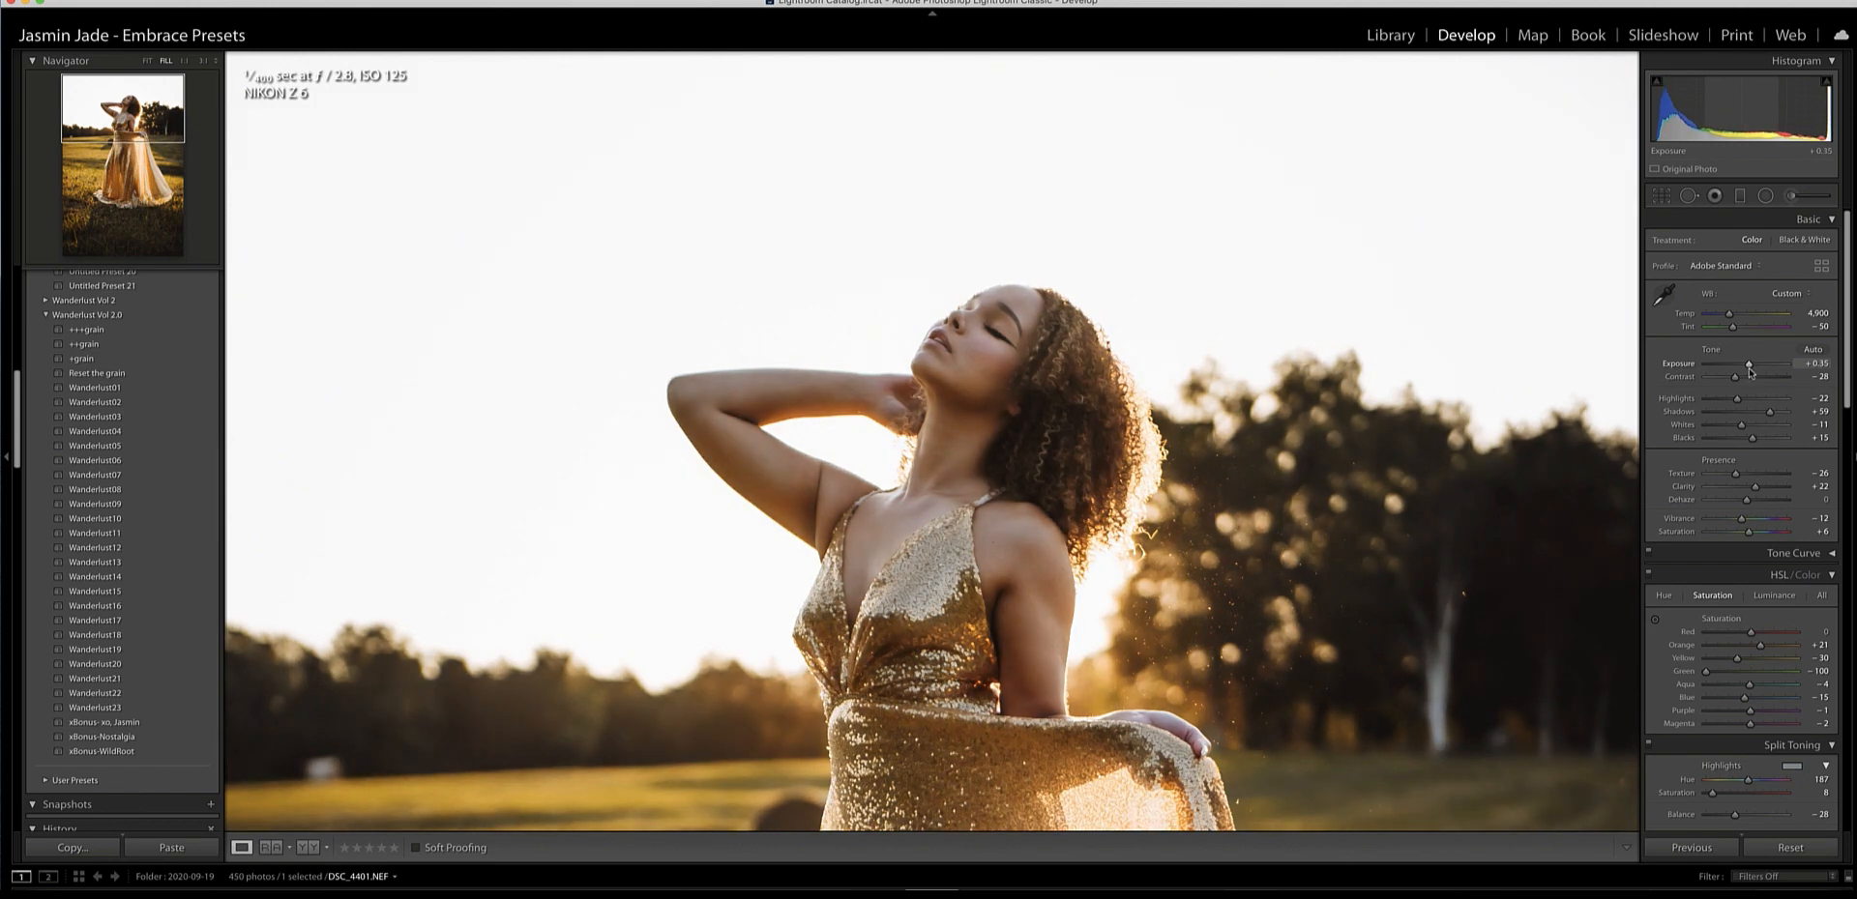
mouse_move(1756, 486)
mouse_down()
mouse_move(1778, 494)
mouse_move(1761, 491)
mouse_up()
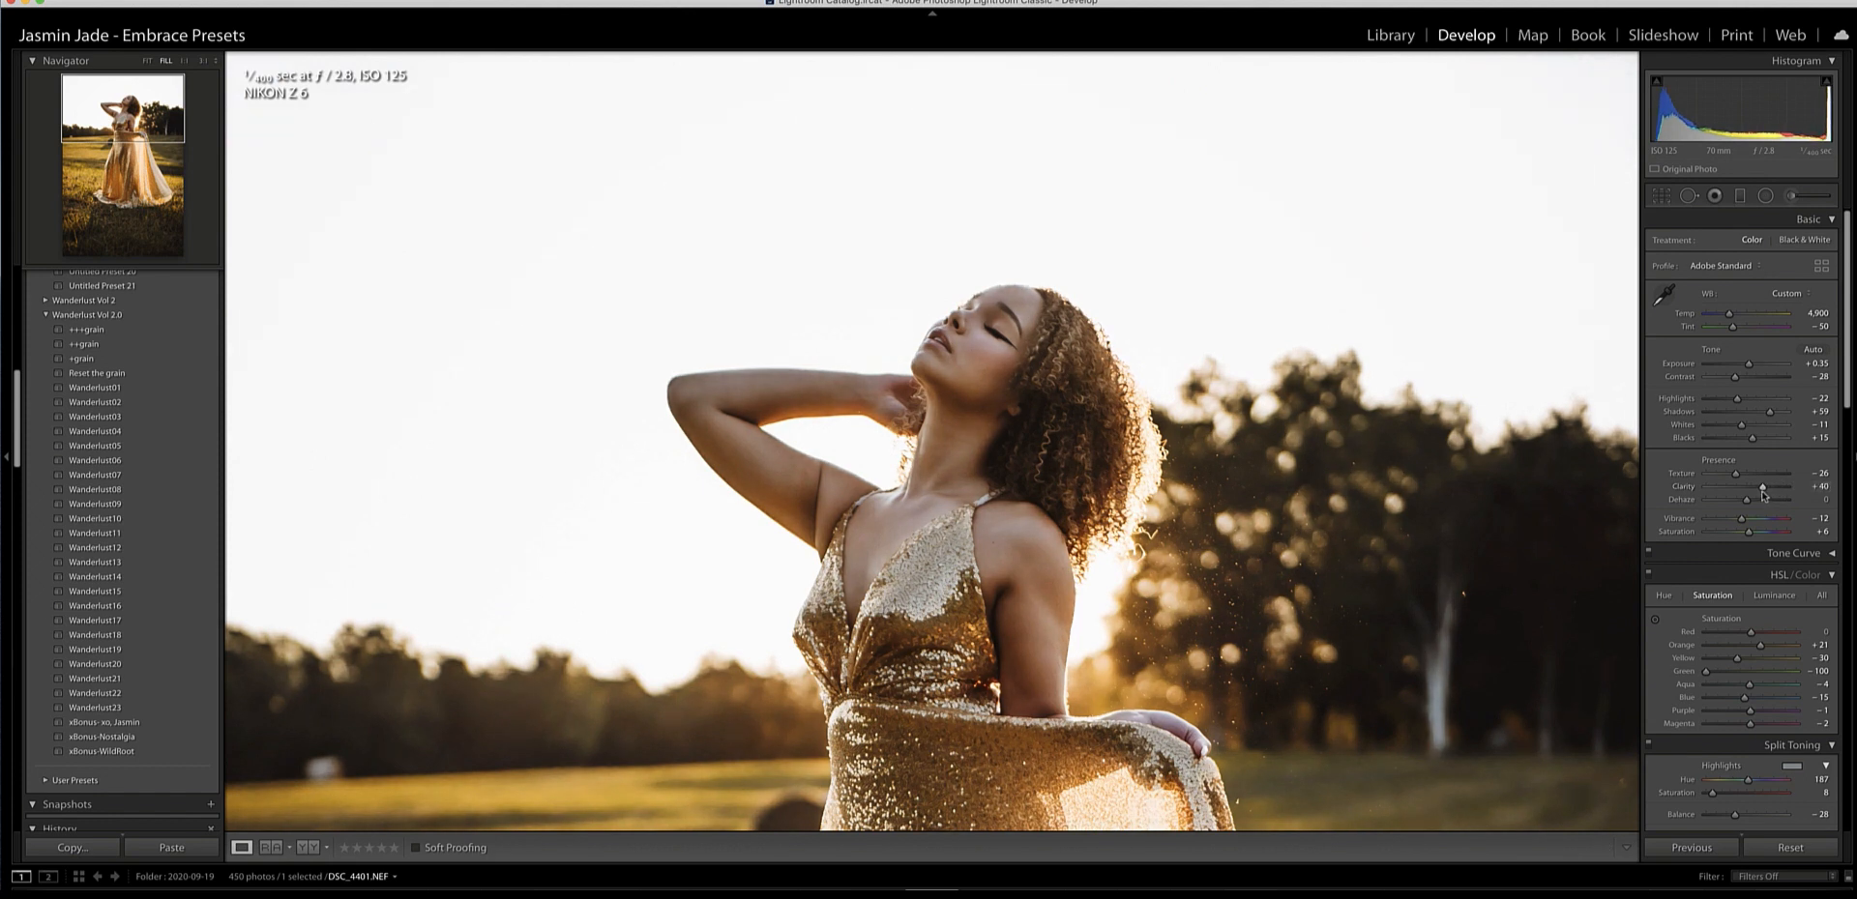
Set the photo's vibrance to -1 and the overall saturation to 0, checking the full photo.
scroll(1755, 495, down, 3)
scroll(1744, 491, down, 2)
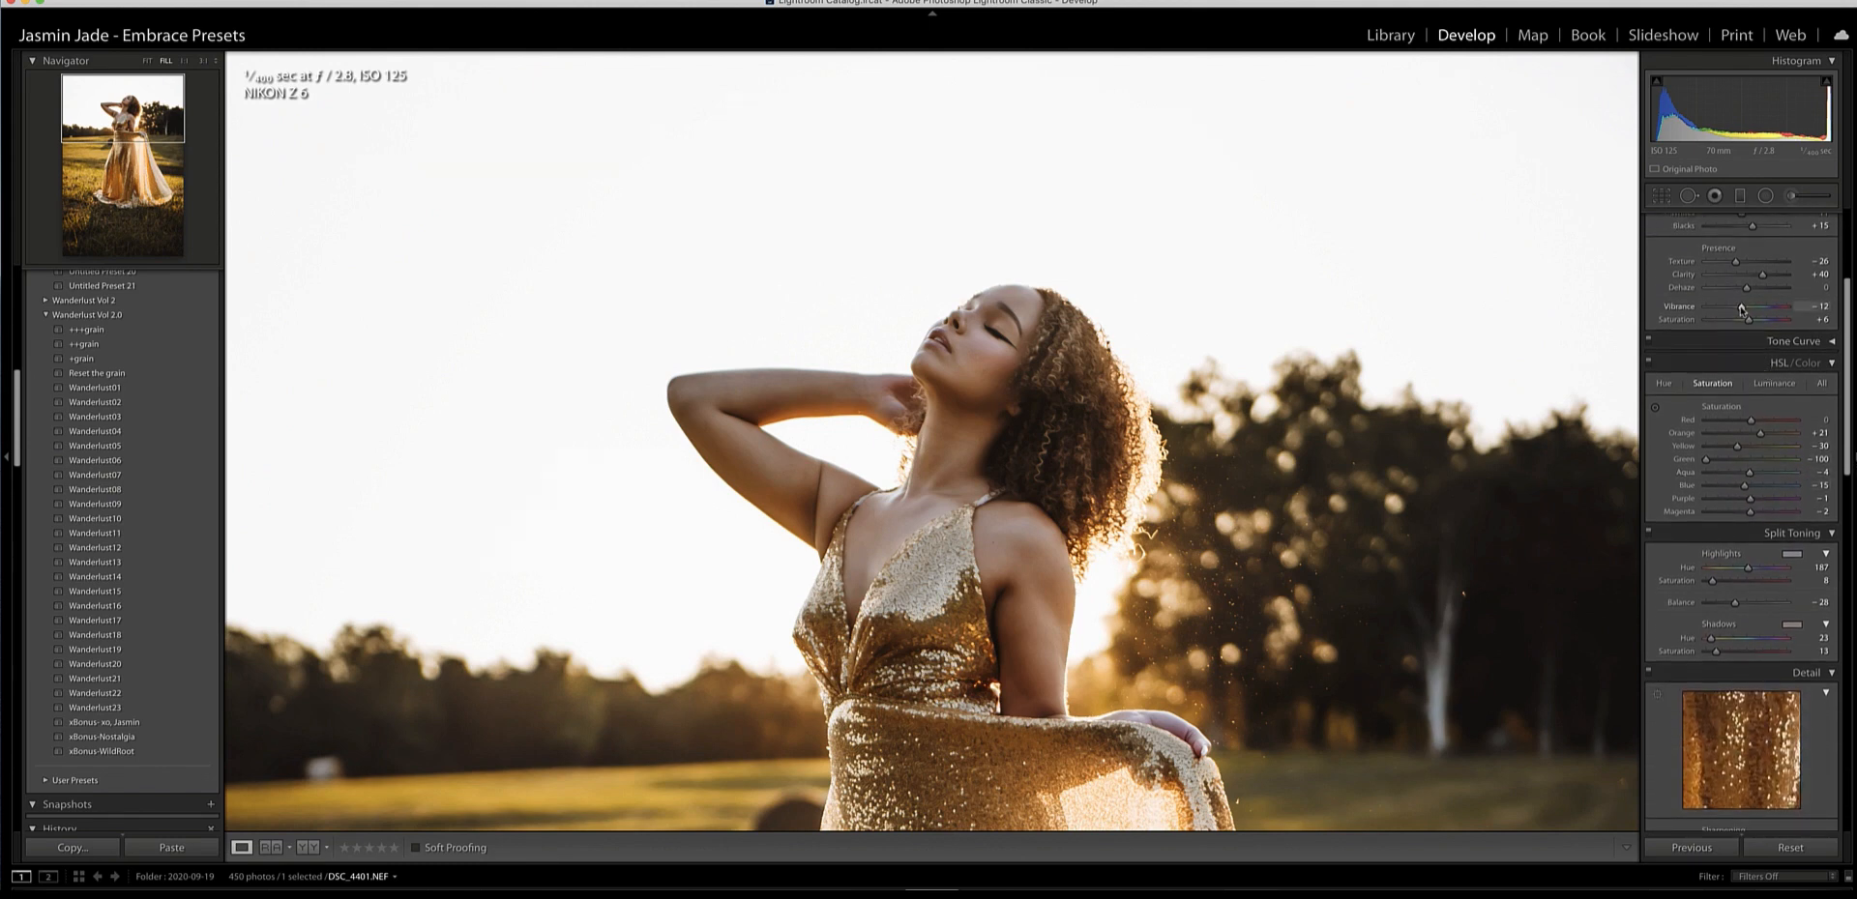
drag(1742, 309, 1746, 311)
key(z)
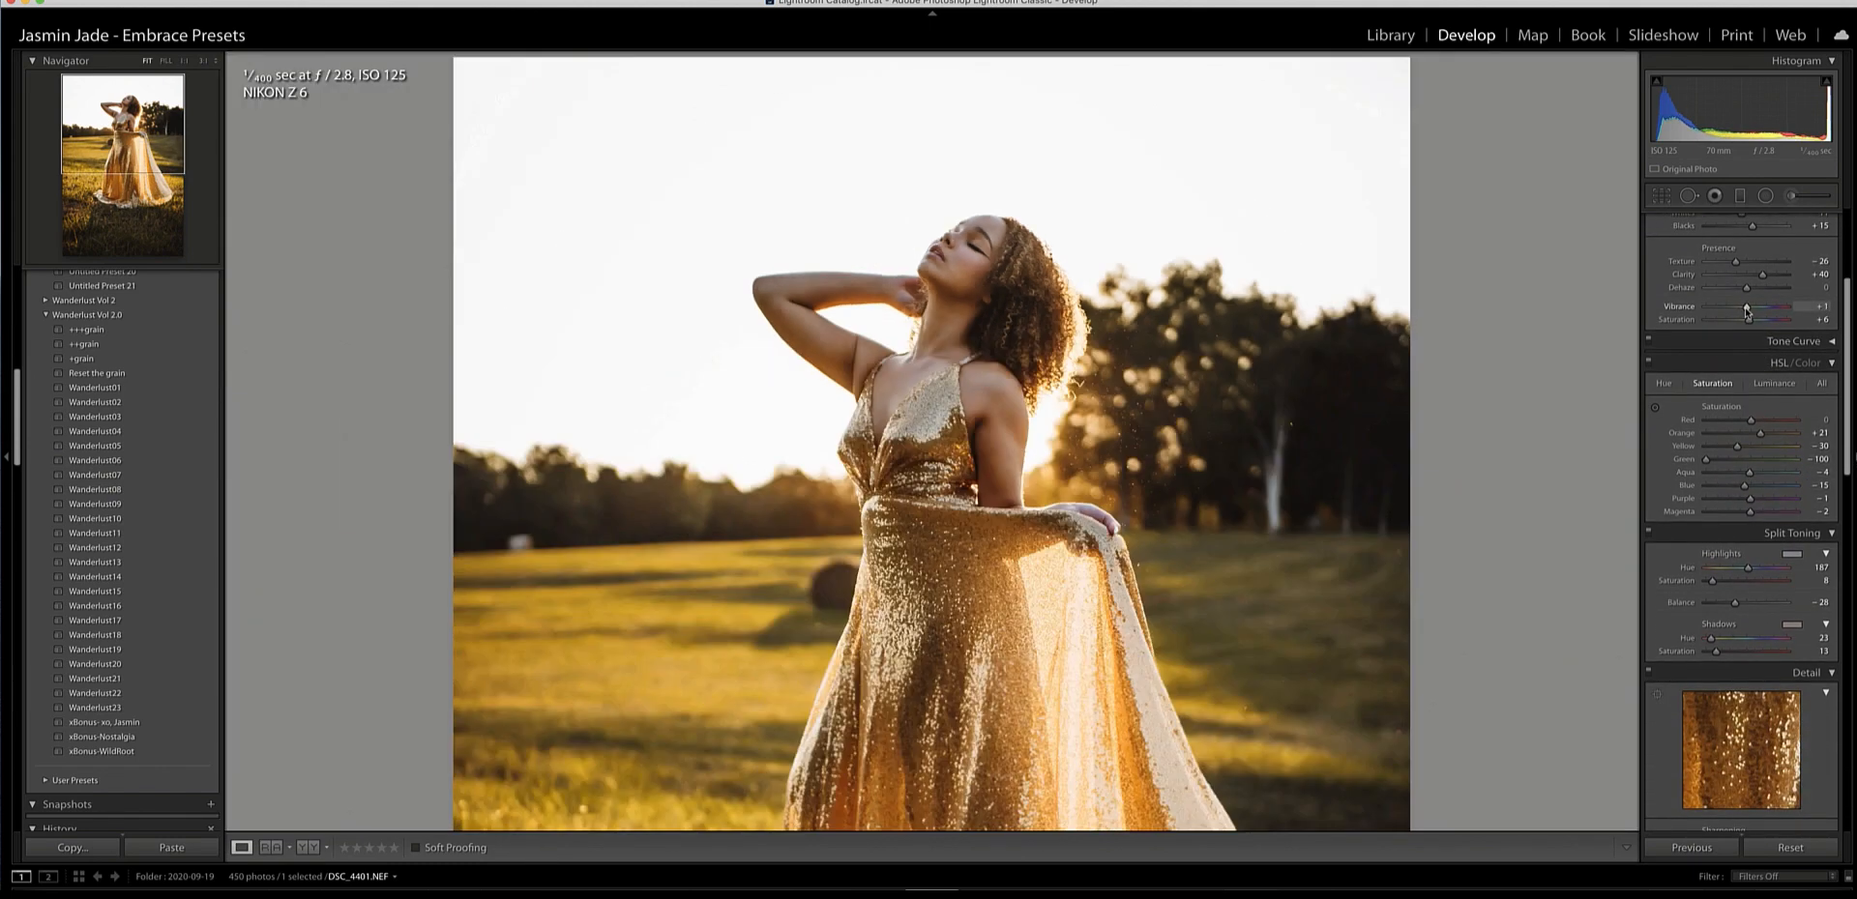
mouse_move(1746, 309)
mouse_down()
mouse_move(1760, 326)
mouse_move(1745, 304)
mouse_up()
scroll(1747, 326, down, 1)
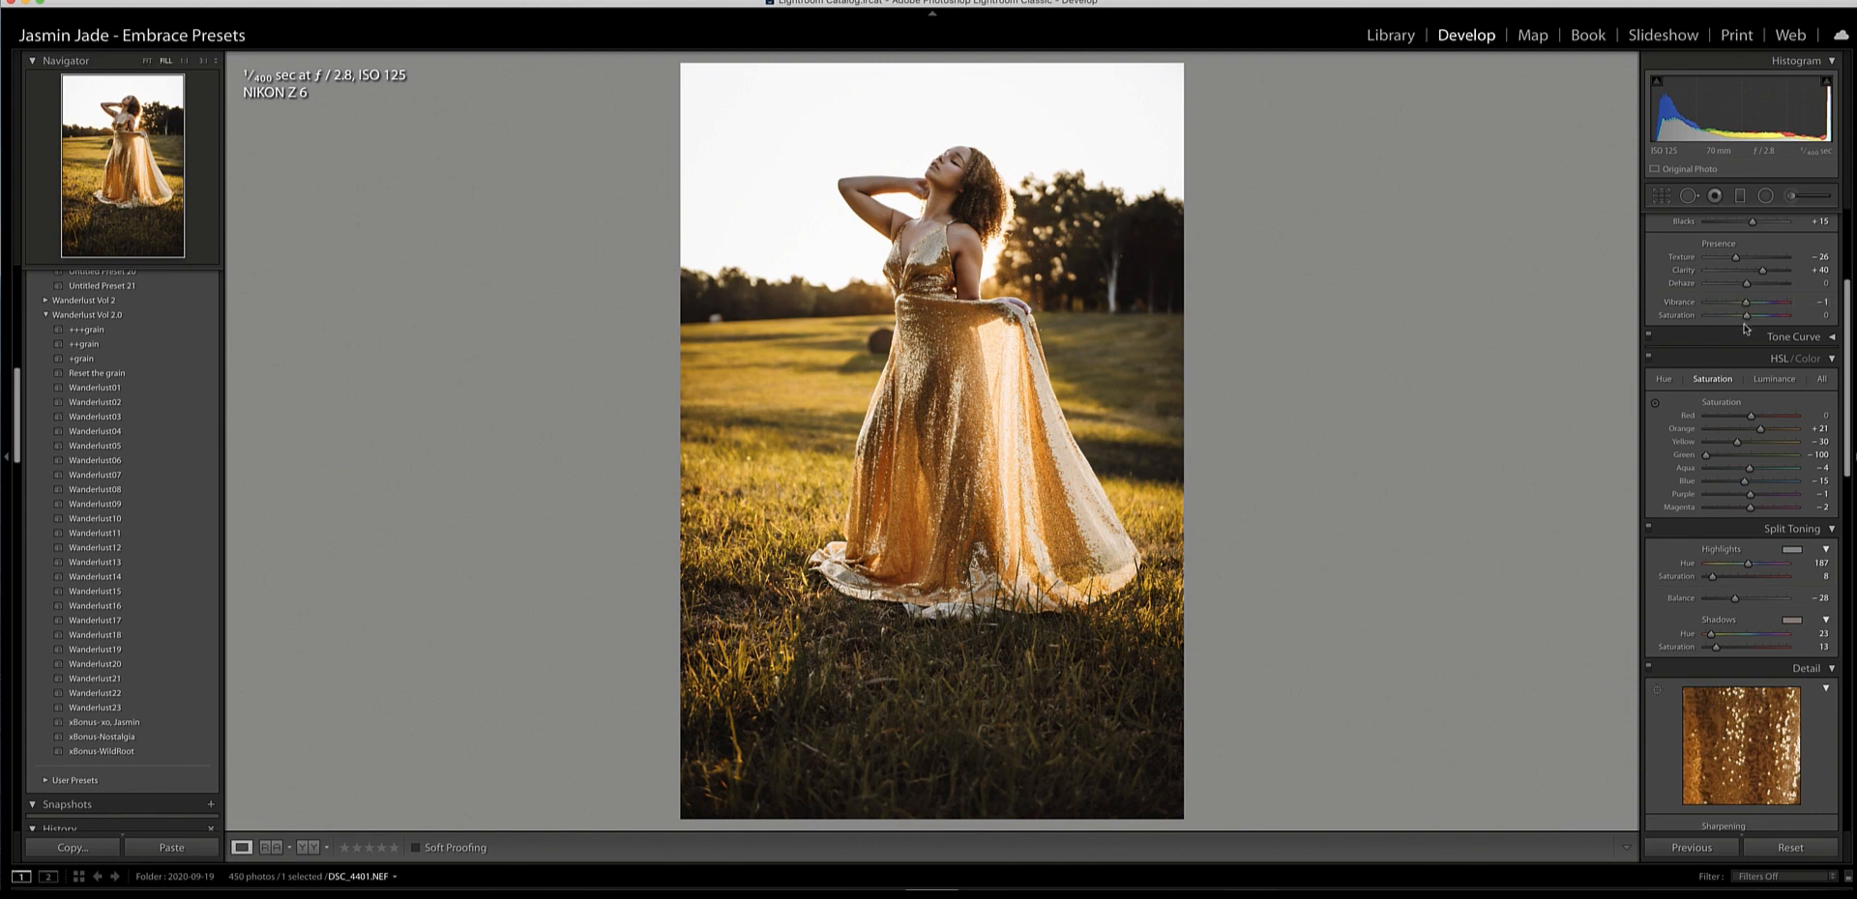
Warm the white balance to a temperature of 7,299 and a tint of -36, comparing the close-up with the full photo.
key(z)
scroll(1744, 290, up, 5)
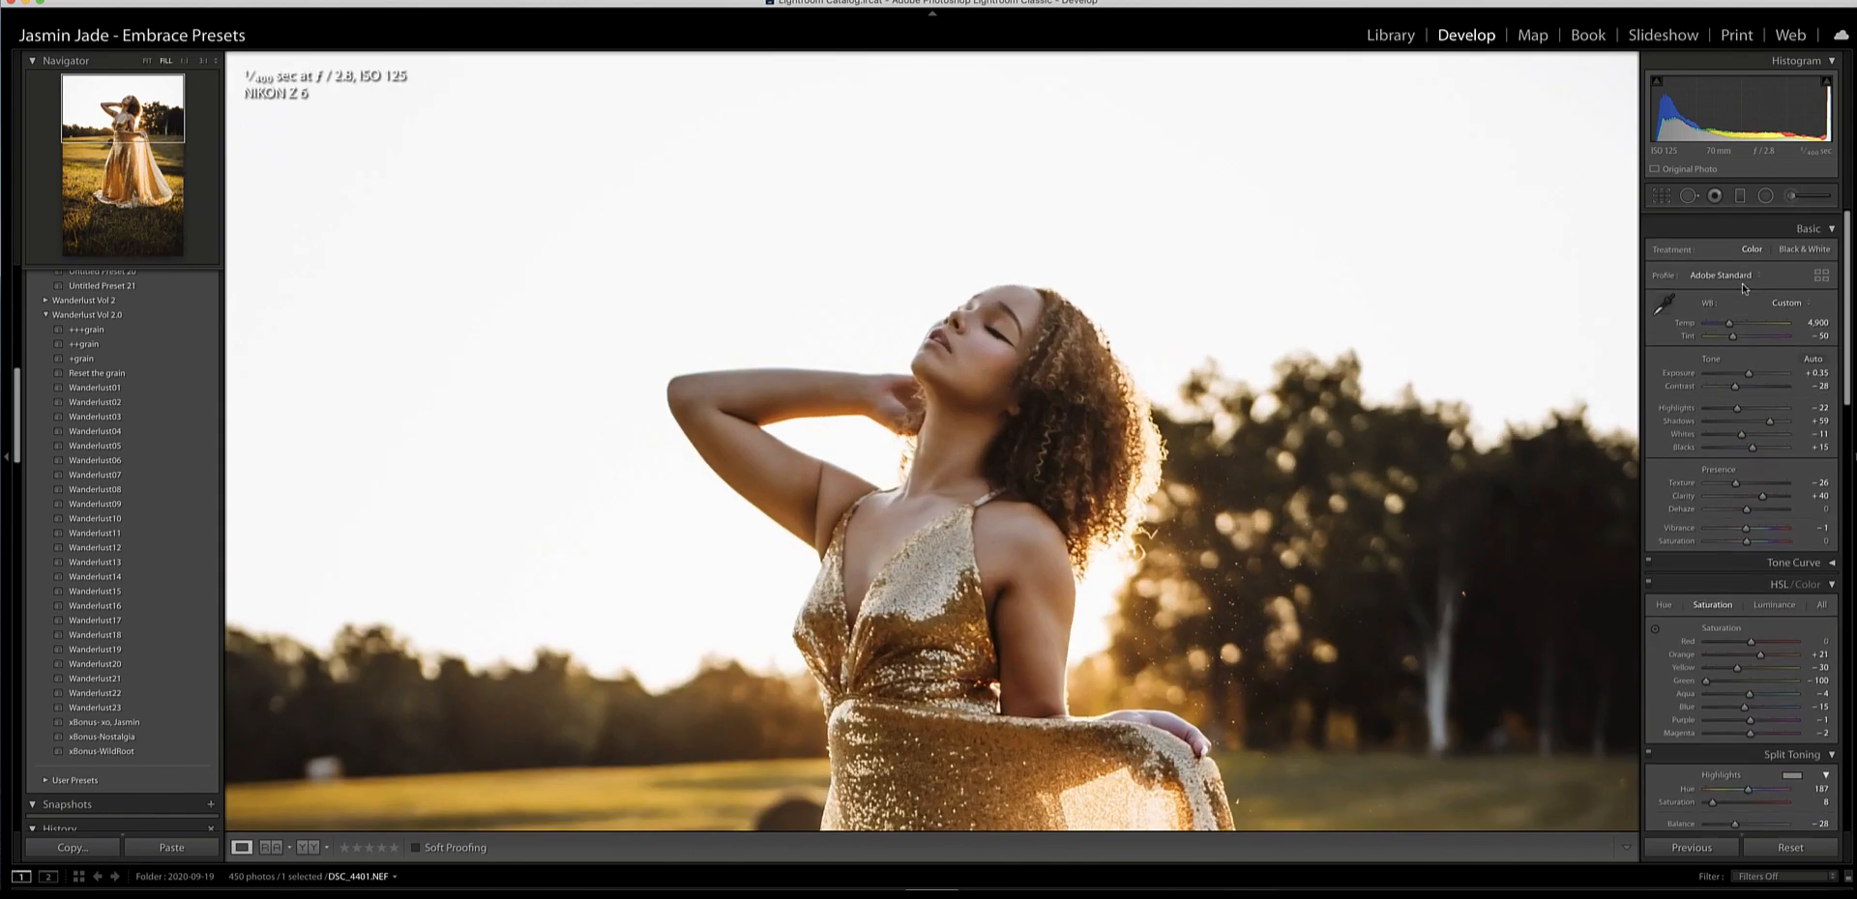
scroll(1742, 287, down, 1)
drag(1730, 315, 1745, 320)
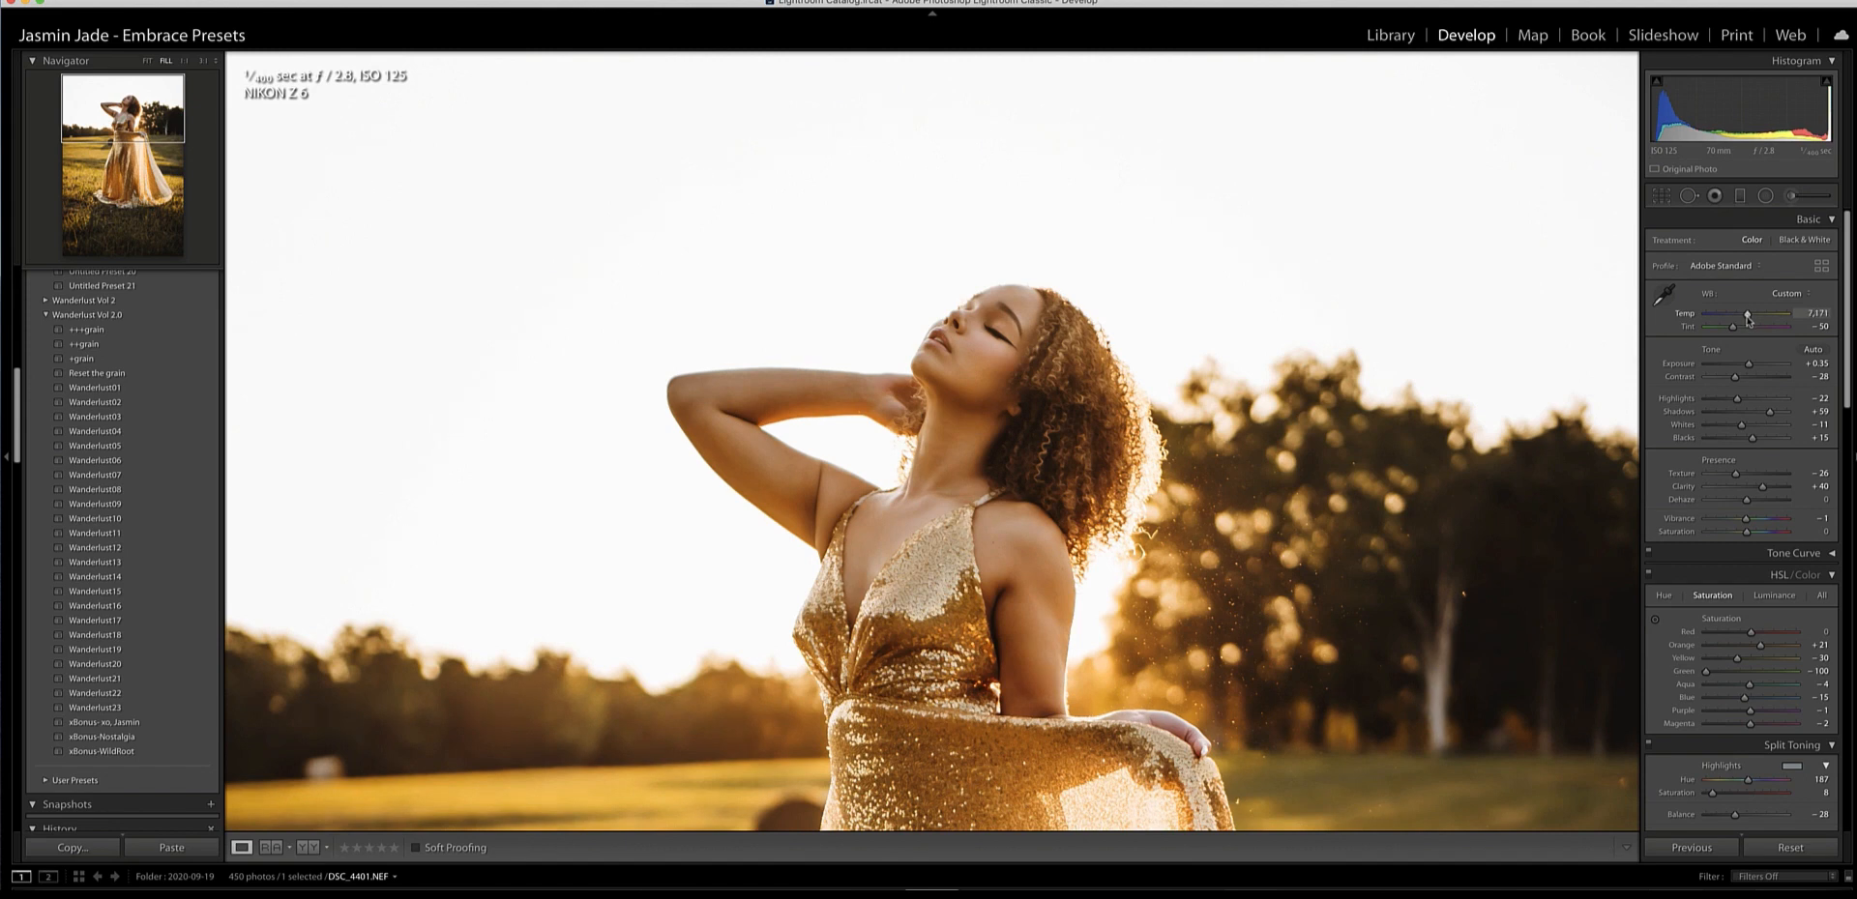
key(z)
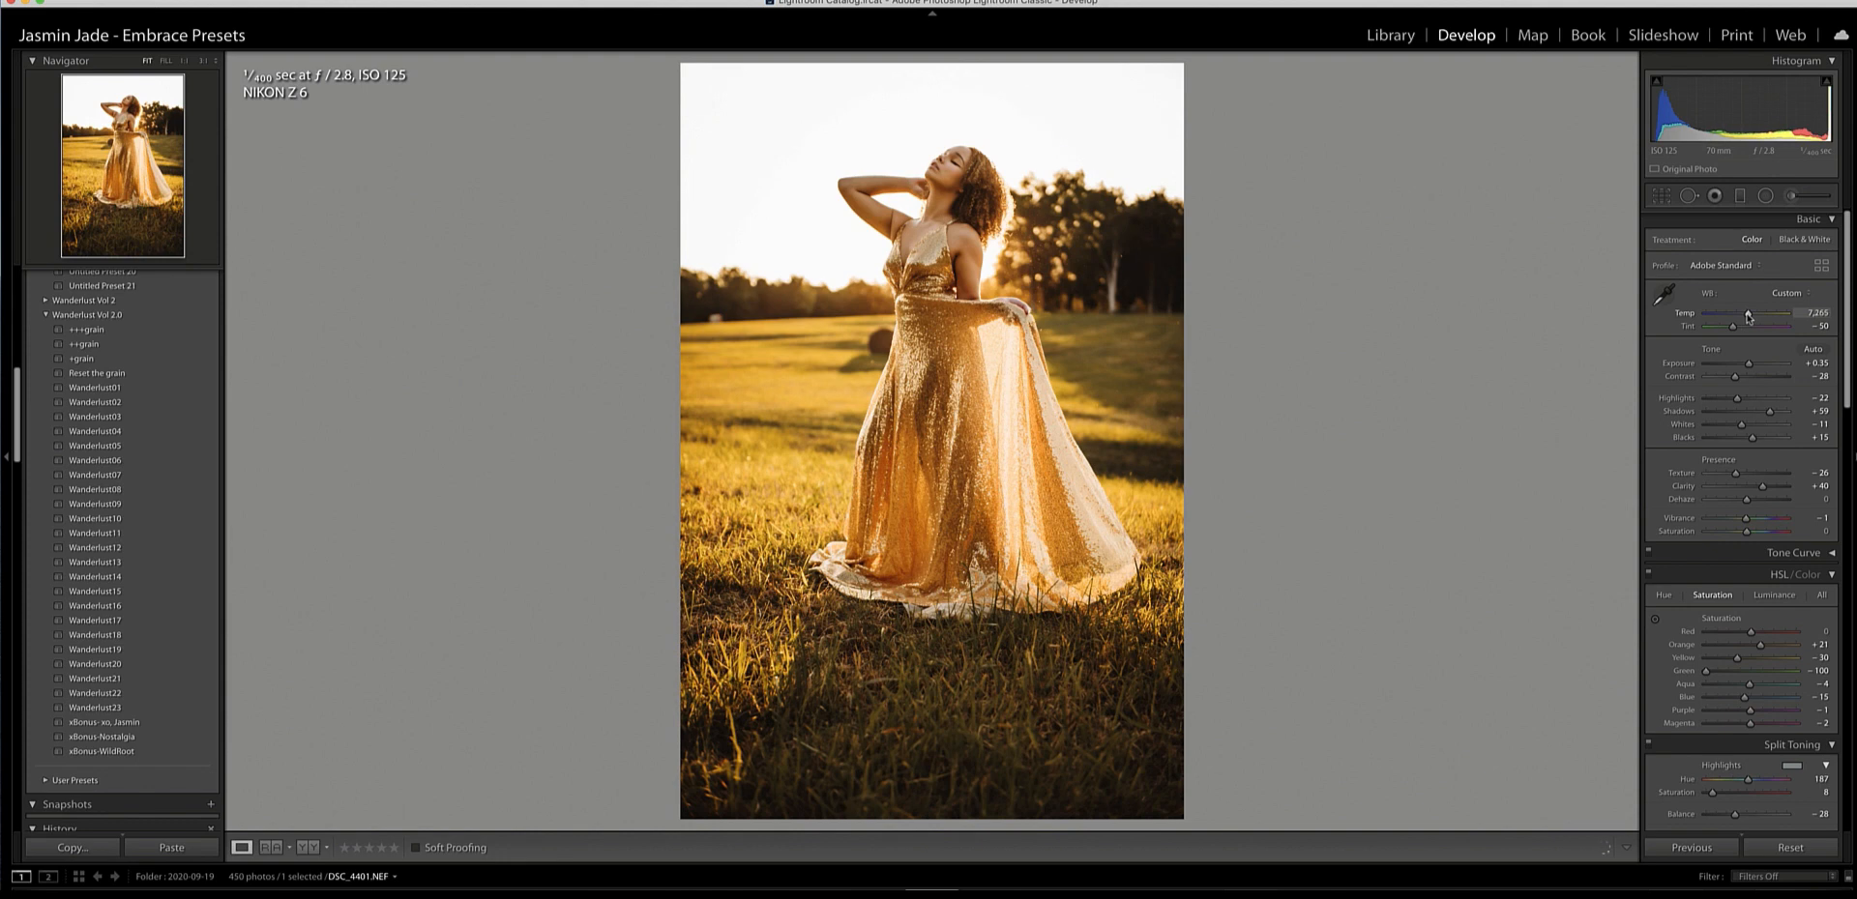
drag(1747, 316, 1735, 332)
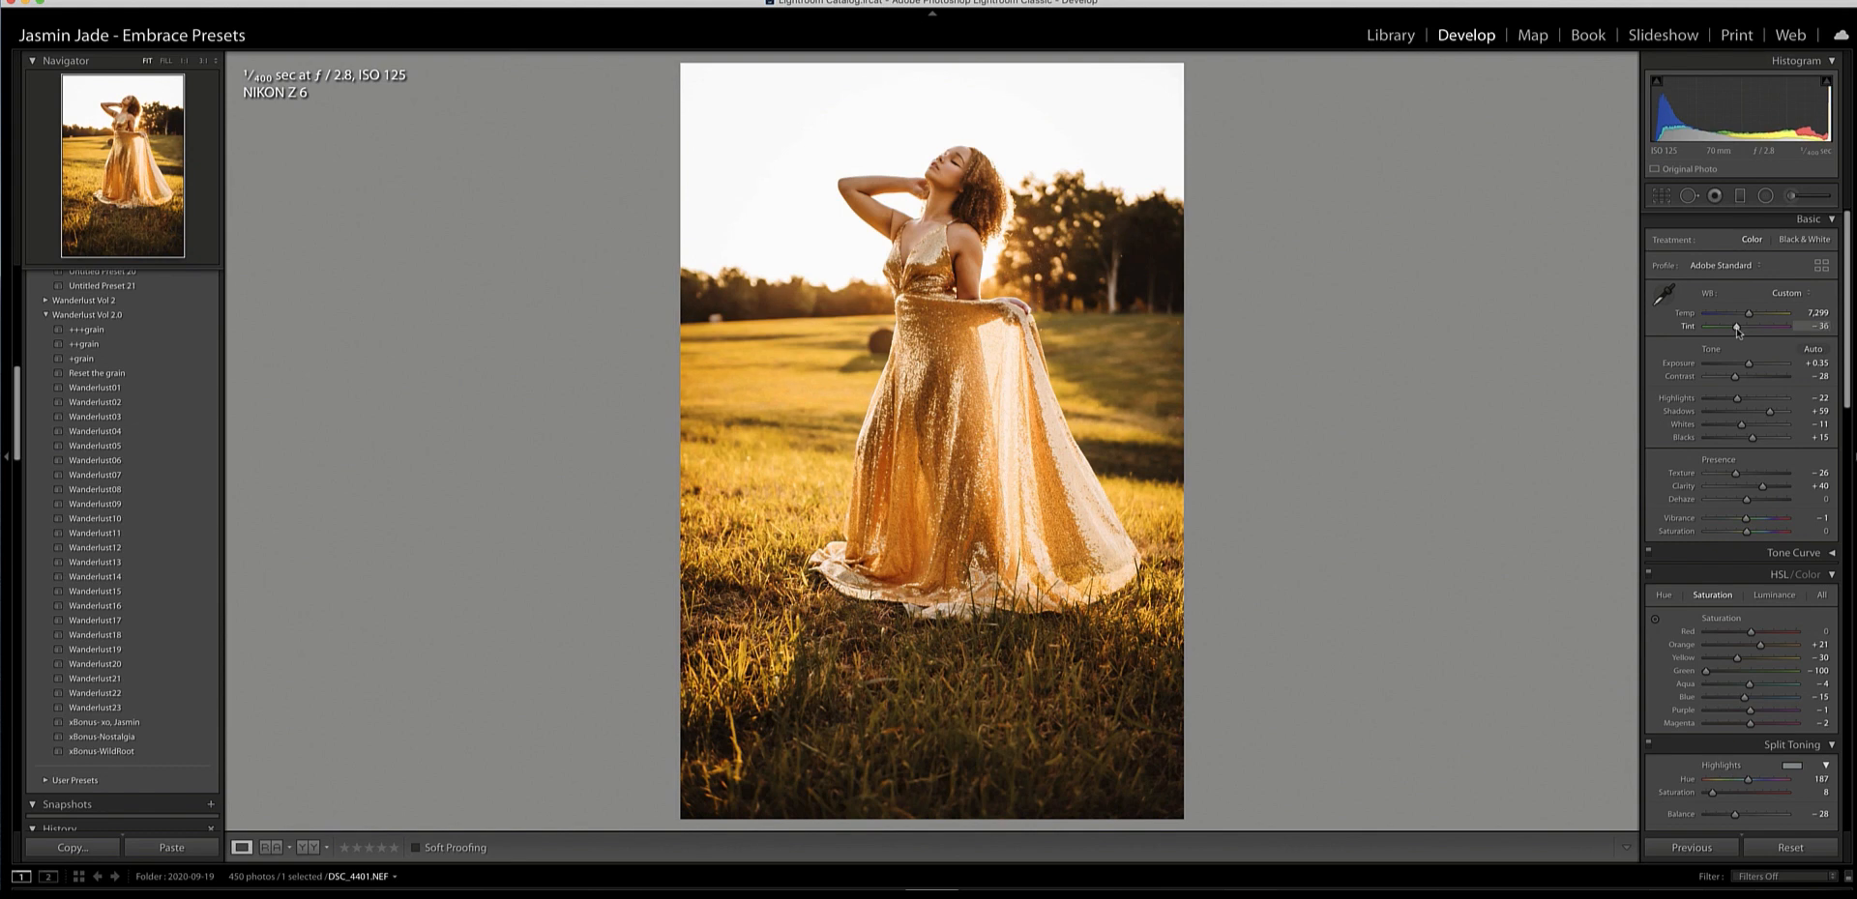
key(z)
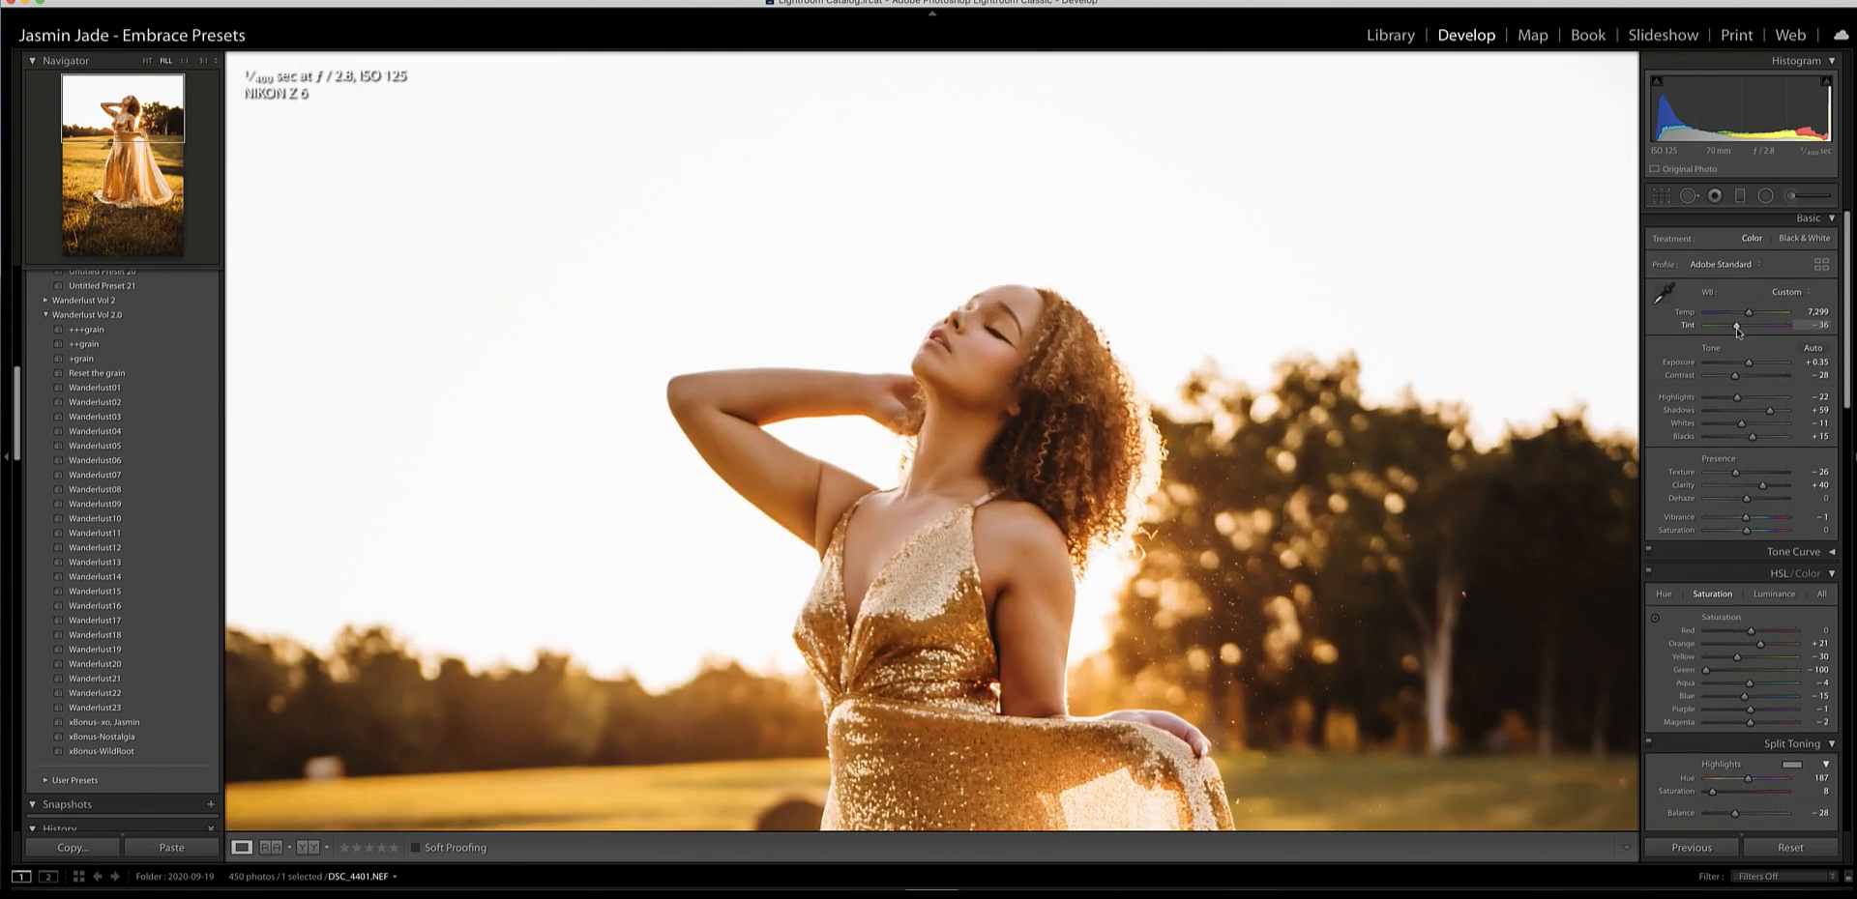
Raise the clarity to +42 and lower the temperature to 7,088, checking the skin close up and in the full photo.
click(1762, 486)
key(z)
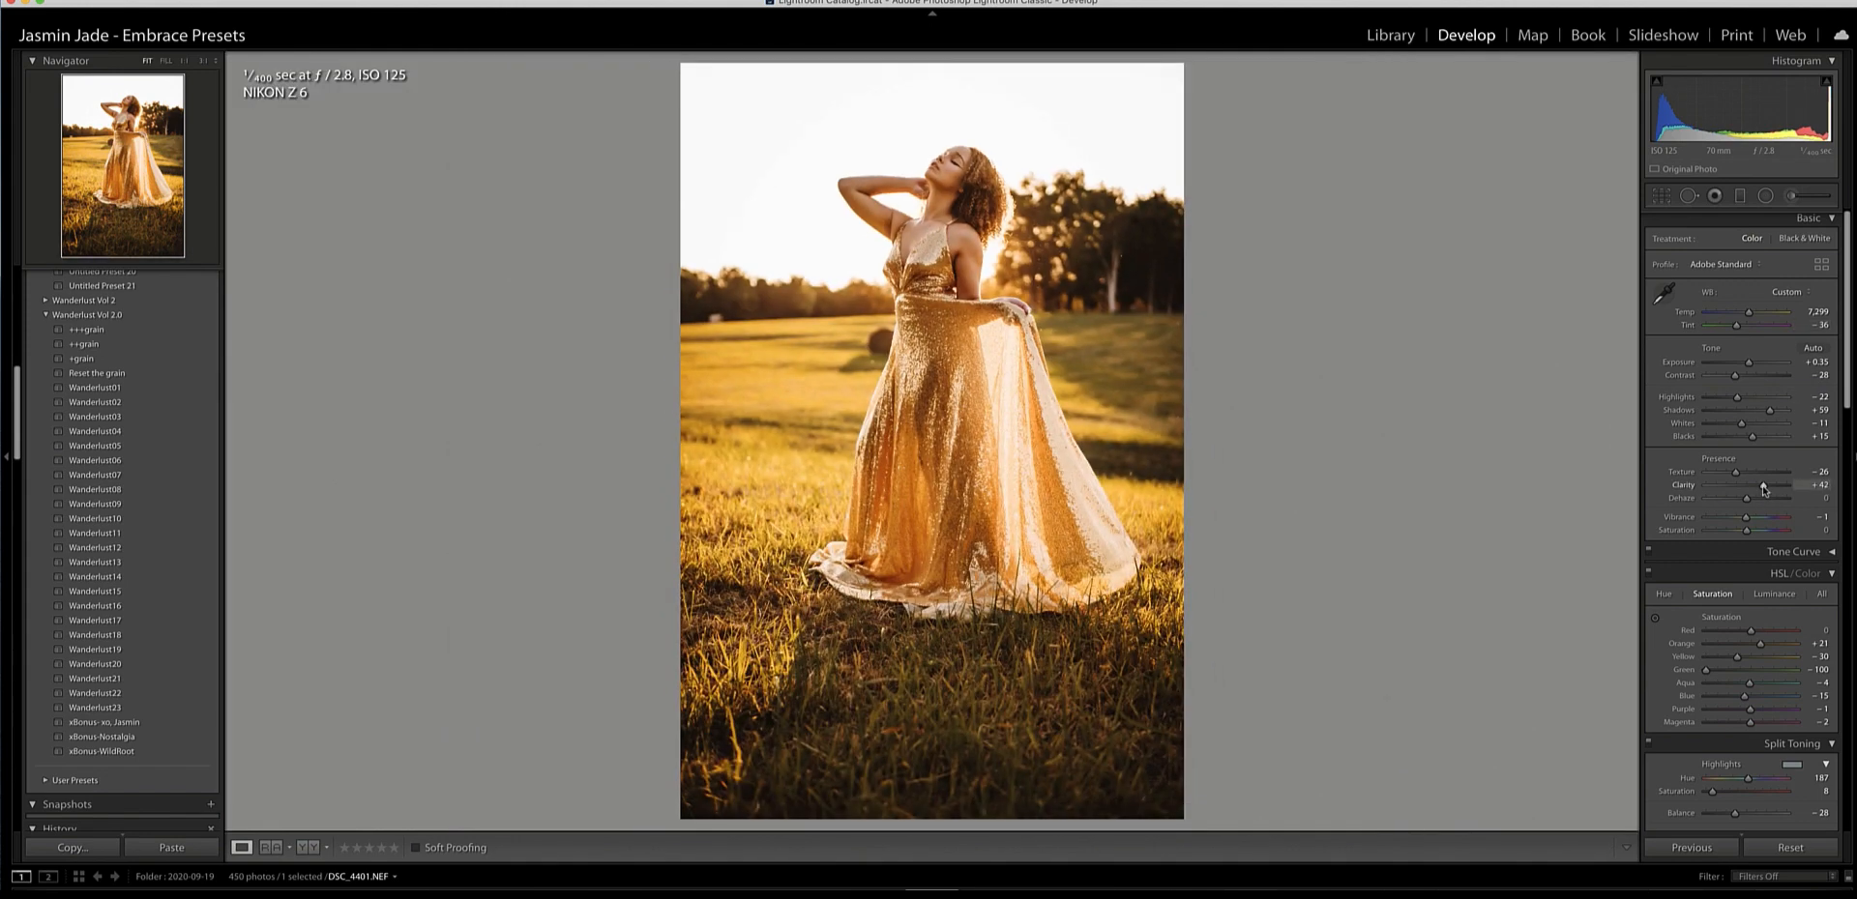
drag(1748, 314, 1748, 315)
key(z)
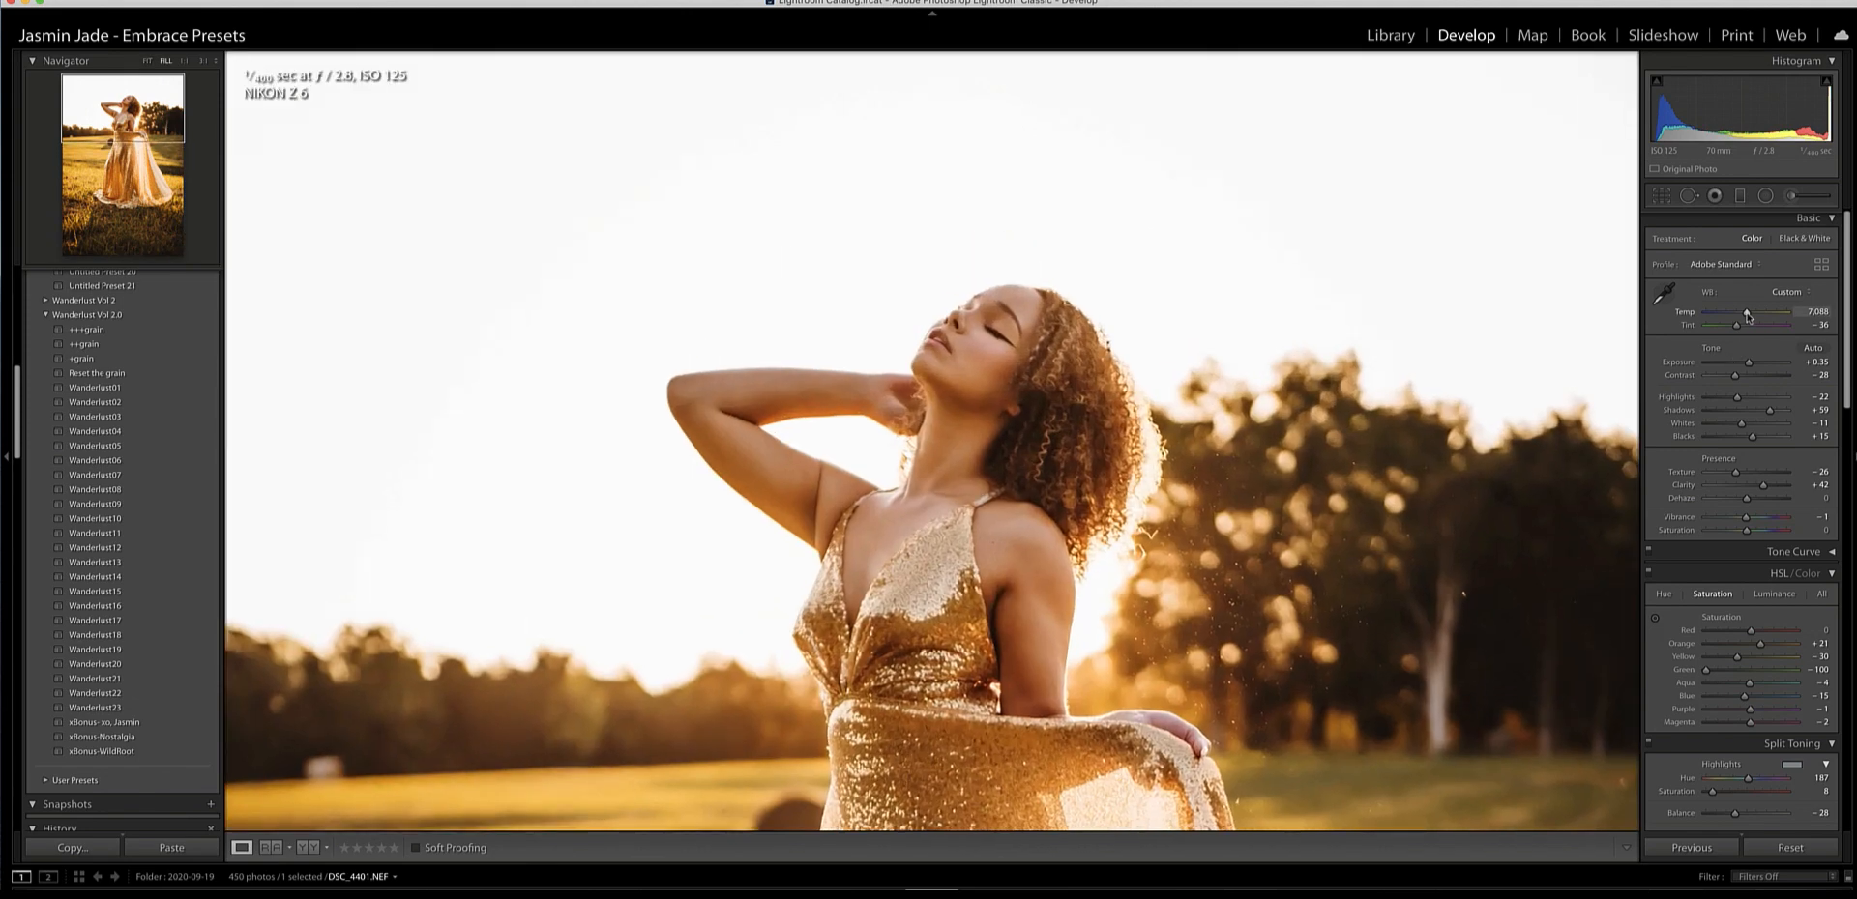
key(z)
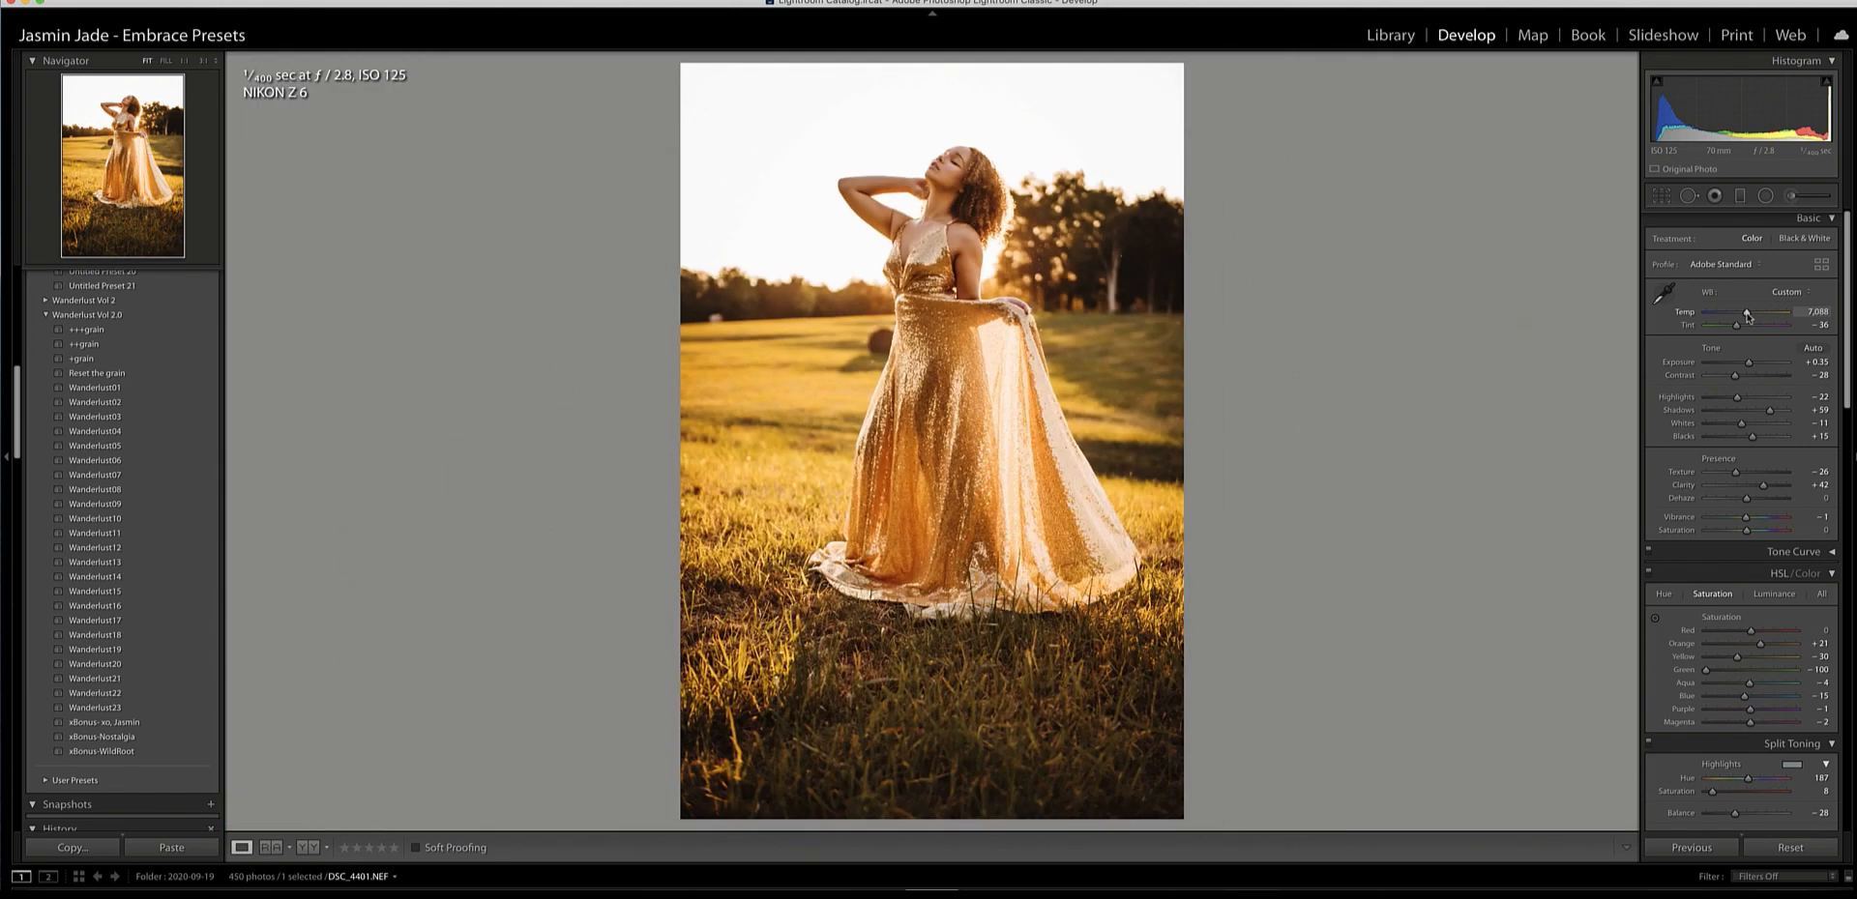
Lower the orange saturation to +4, and check the skin and dress close up and in the full photo.
scroll(1748, 590, down, 2)
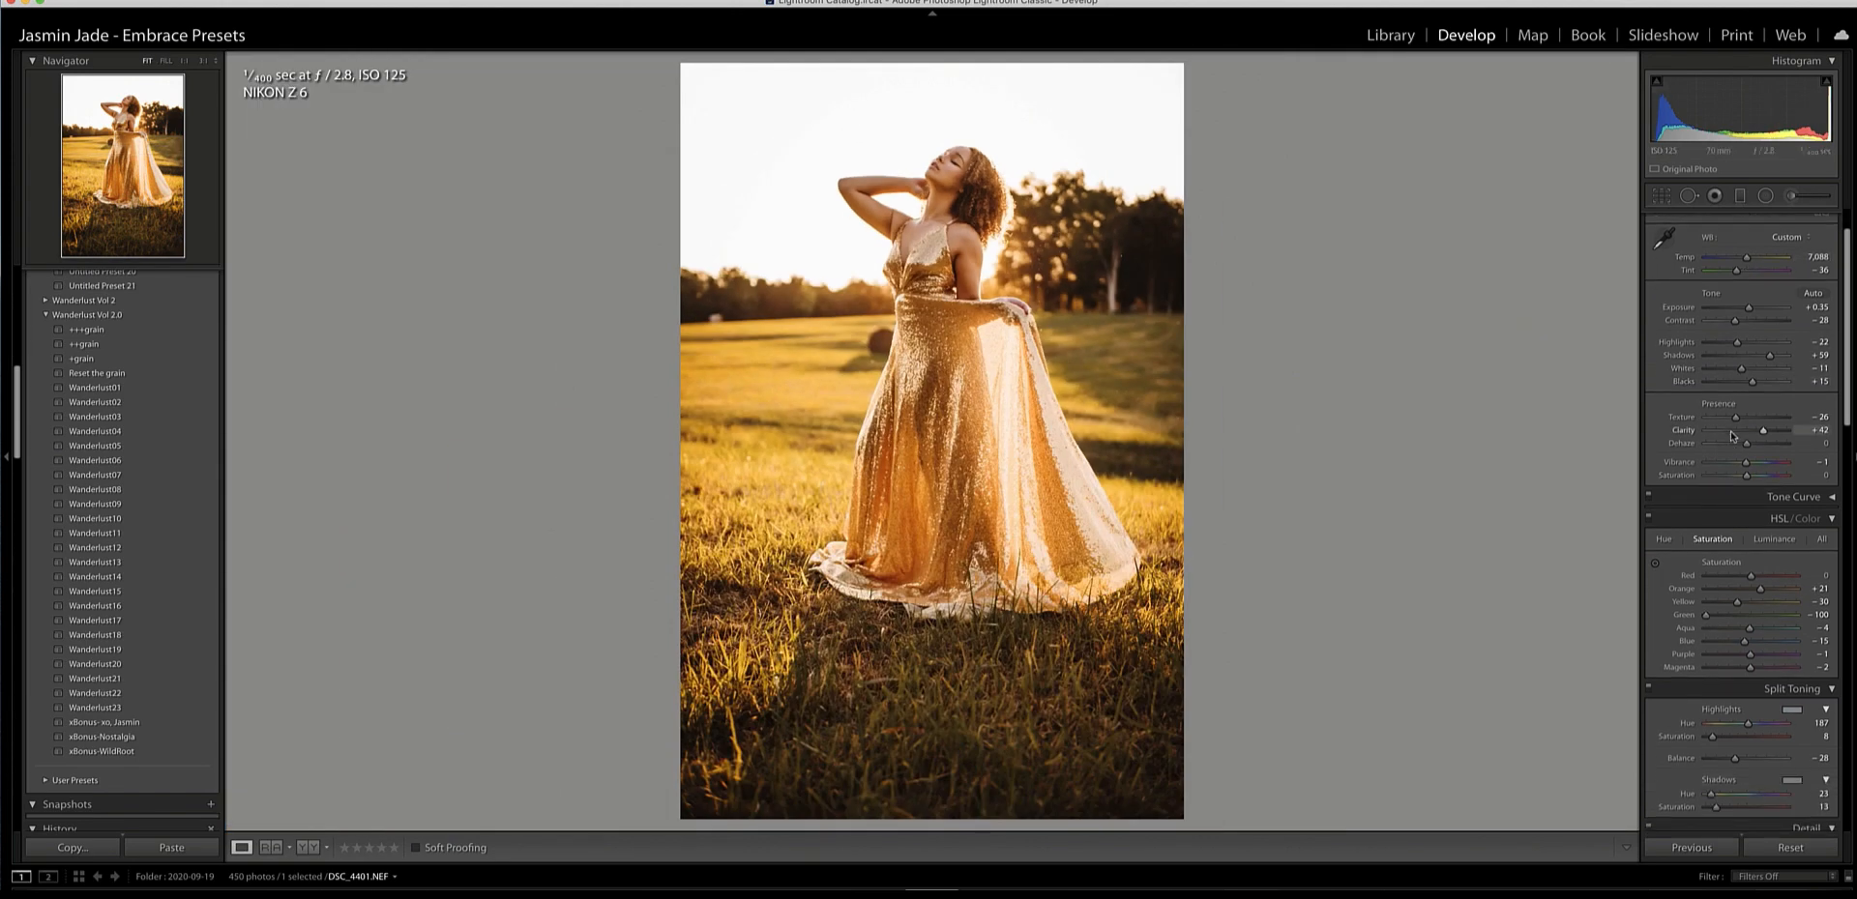
drag(1749, 594, 1754, 593)
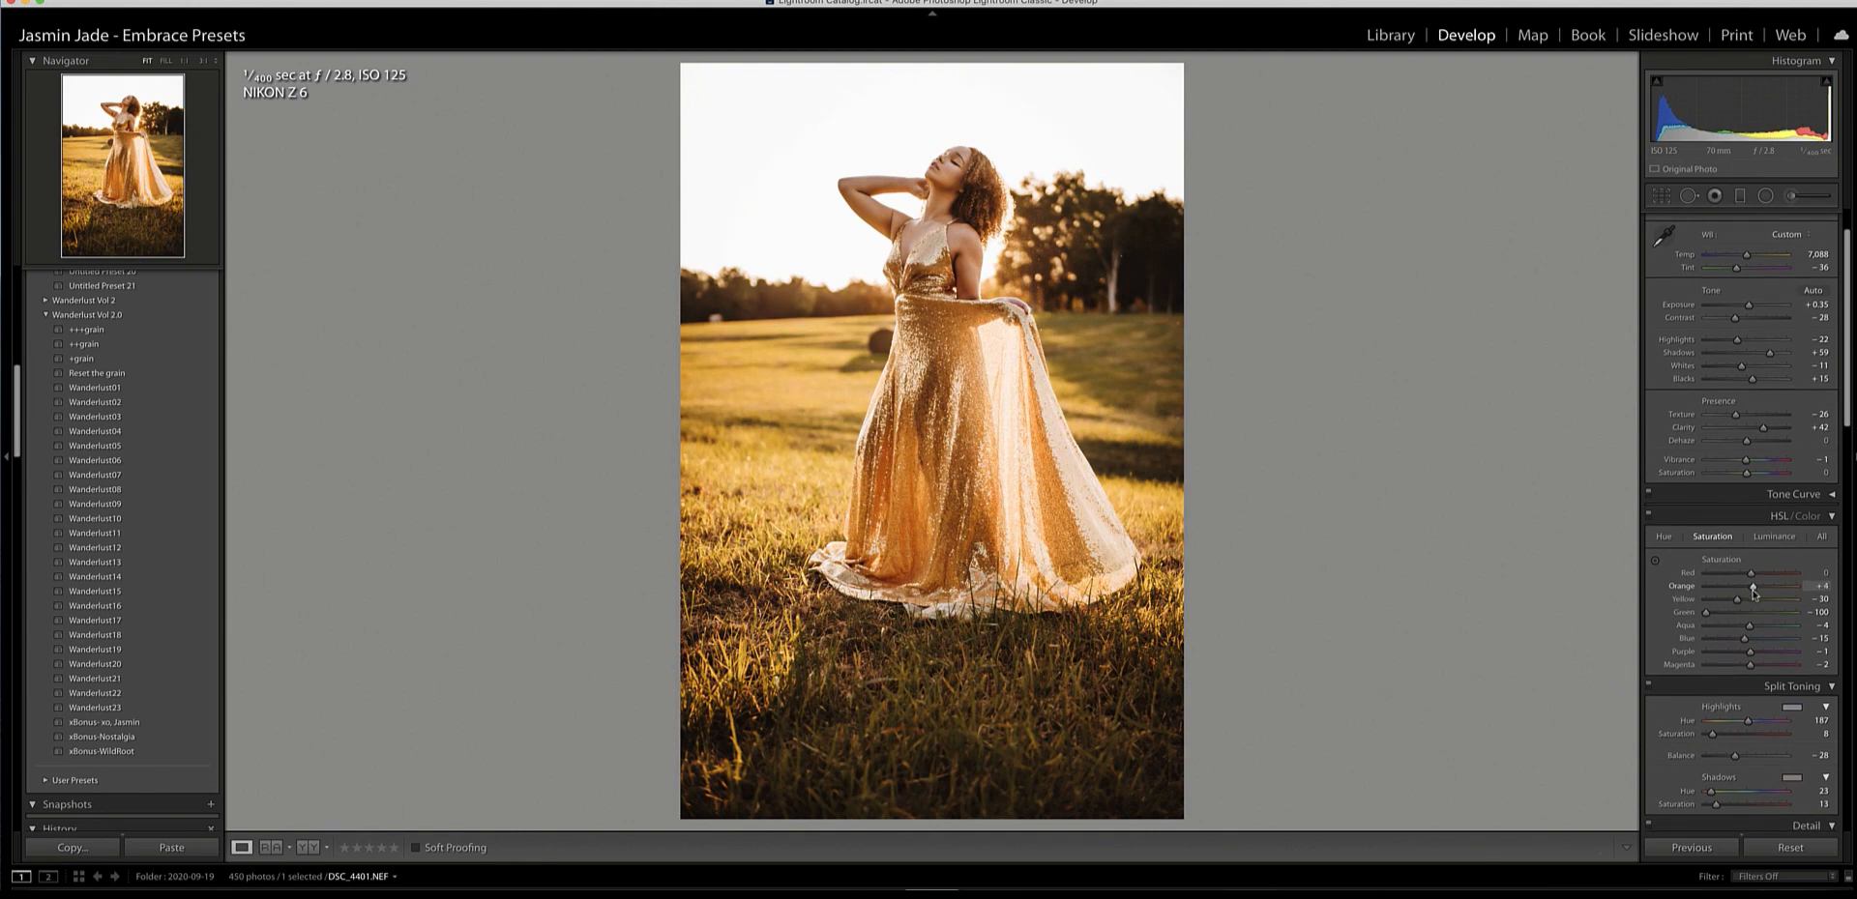
key(z)
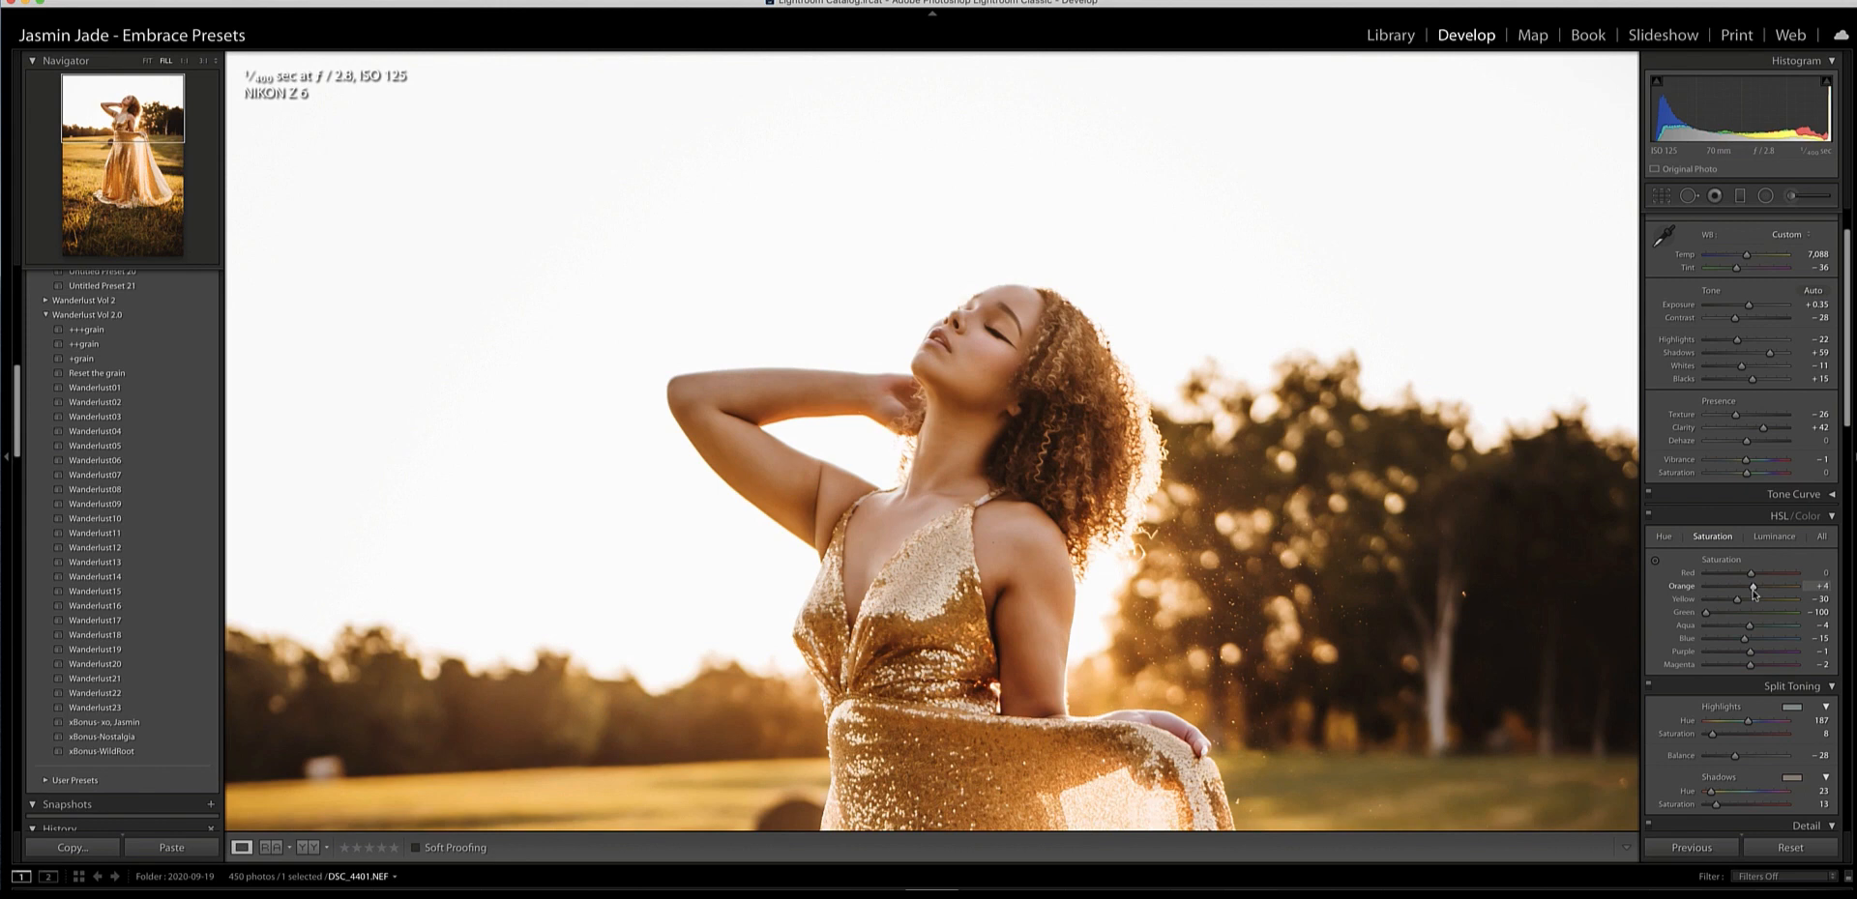
key(z)
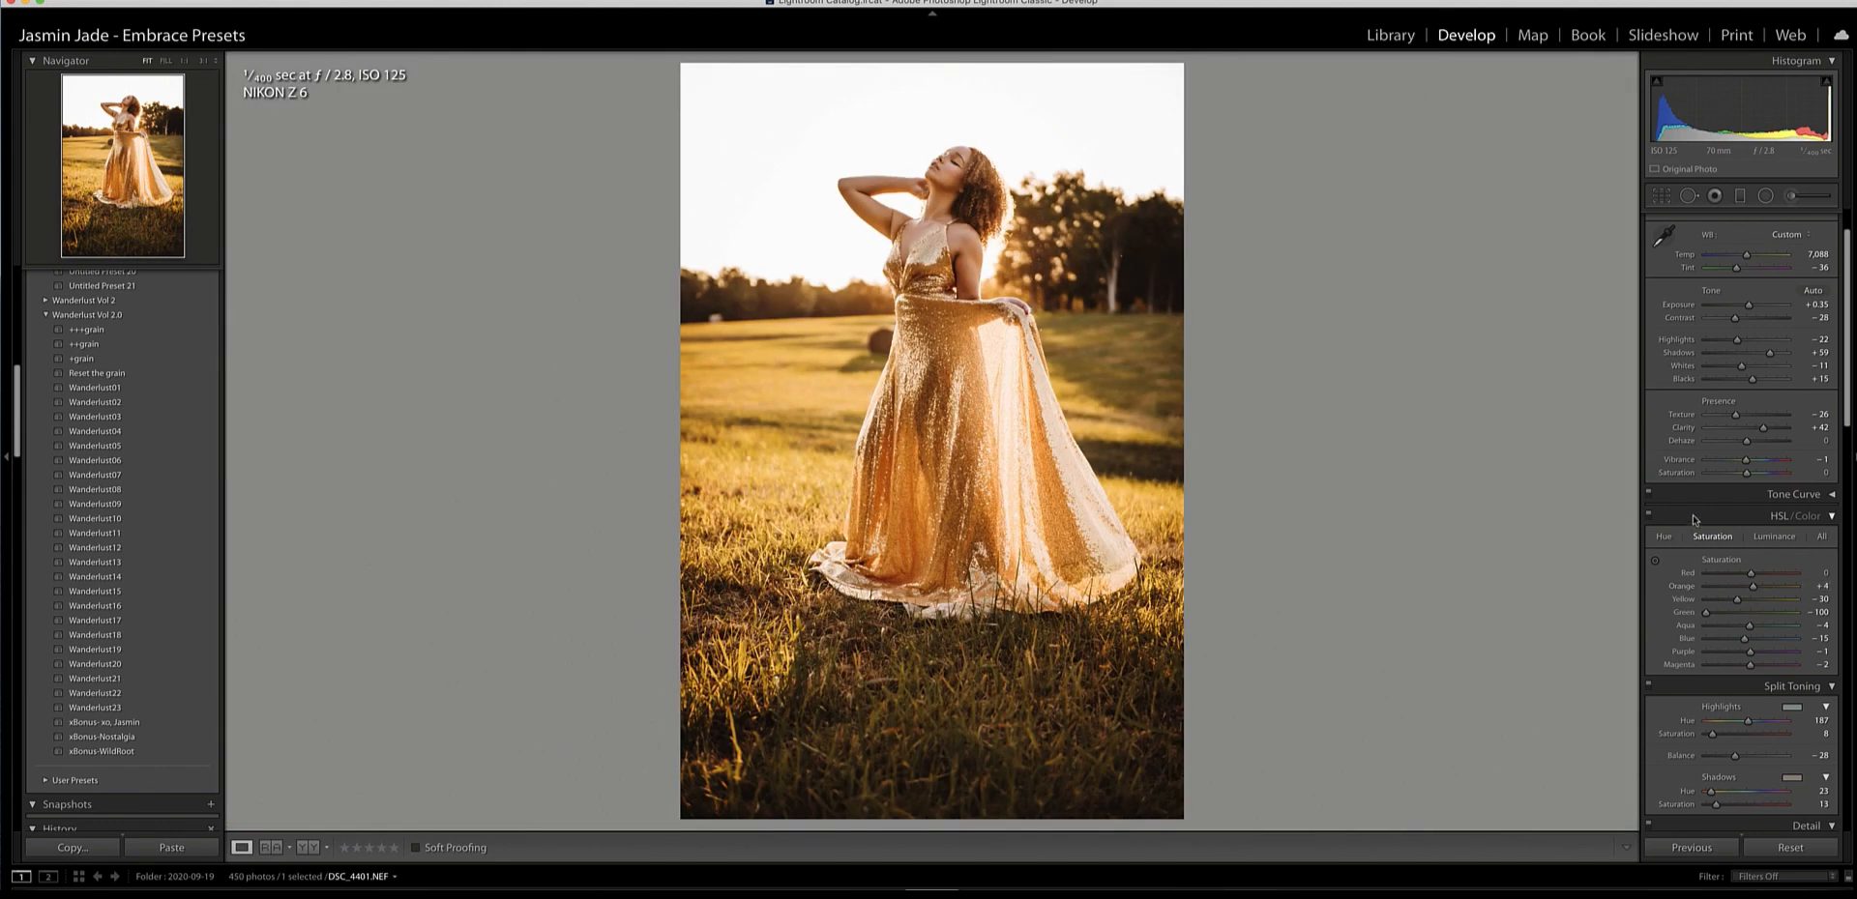
Review the remaining develop settings down to the calibration, and open the photo in Adobe Photoshop 2020.
scroll(1714, 522, down, 2)
scroll(1714, 520, down, 10)
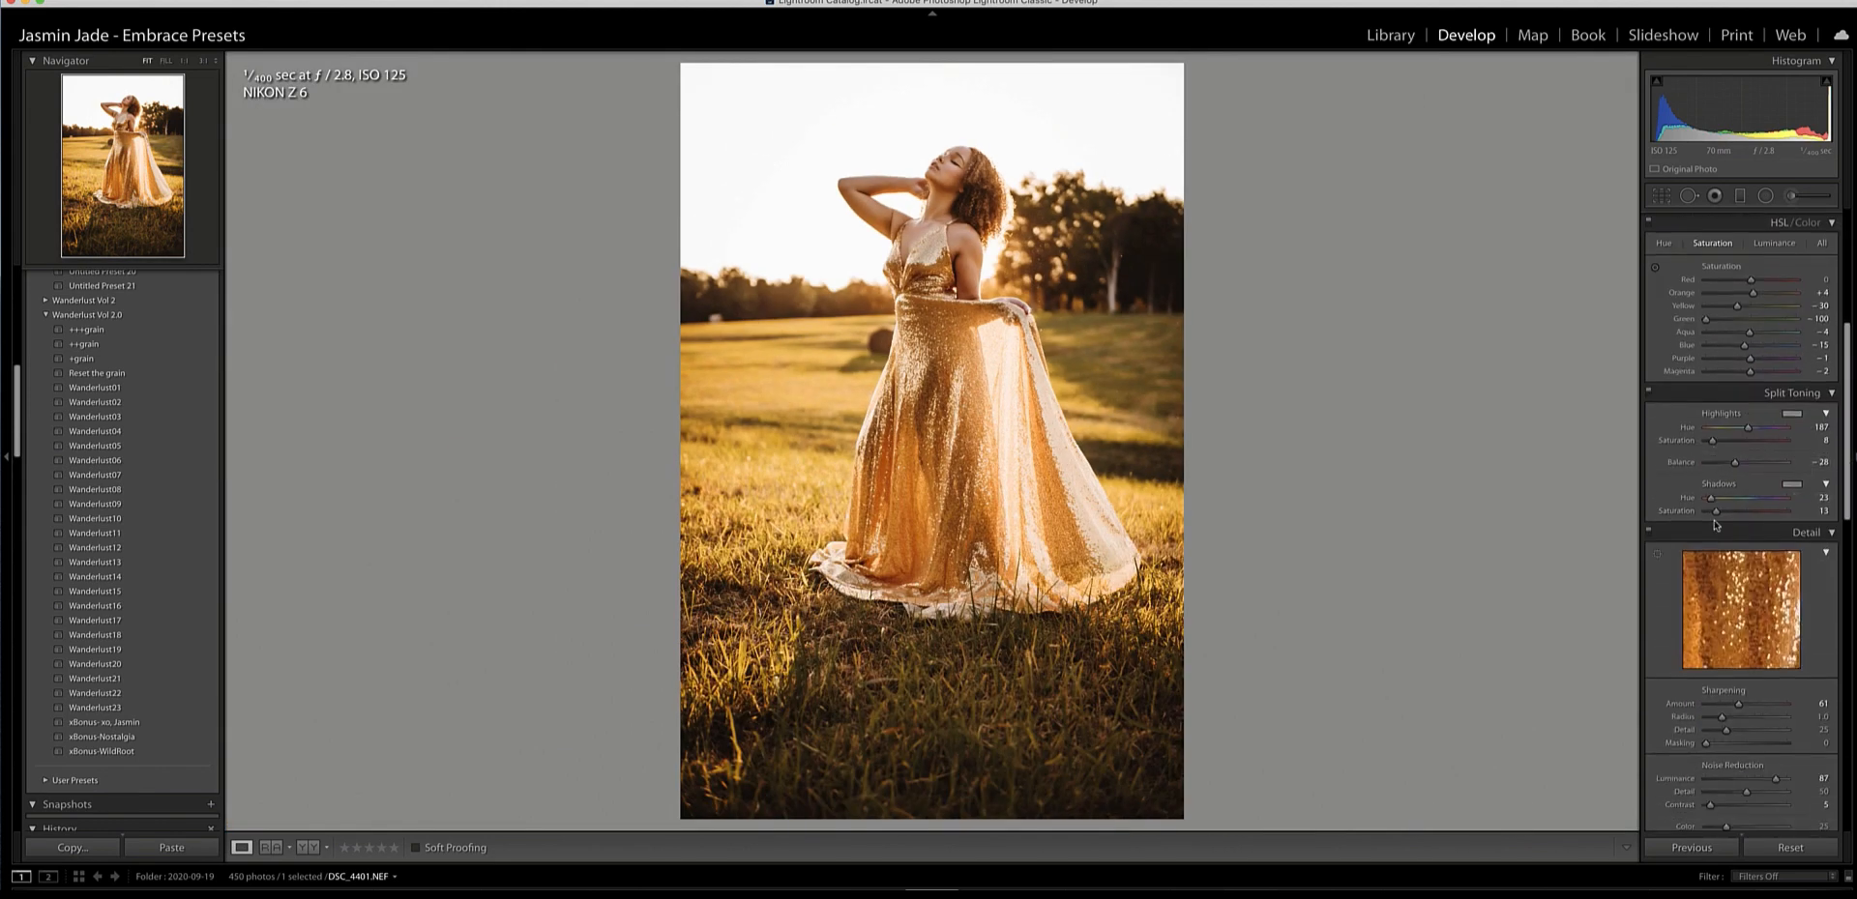
scroll(1718, 526, down, 18)
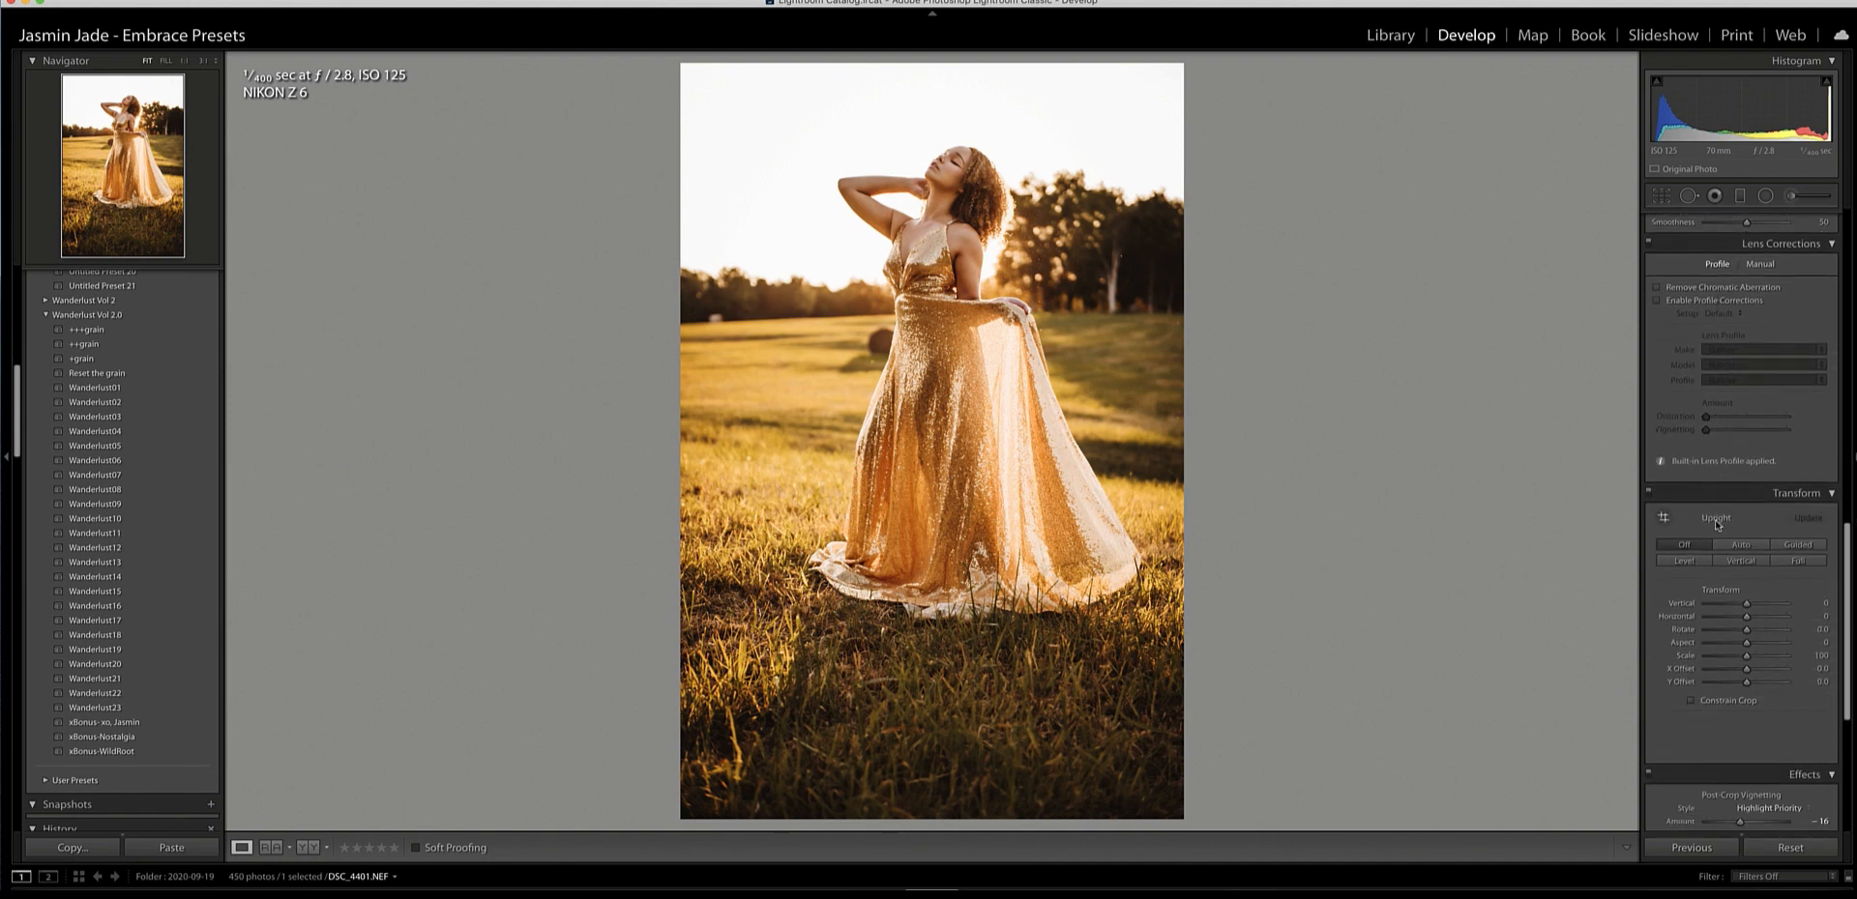
scroll(1718, 525, down, 3)
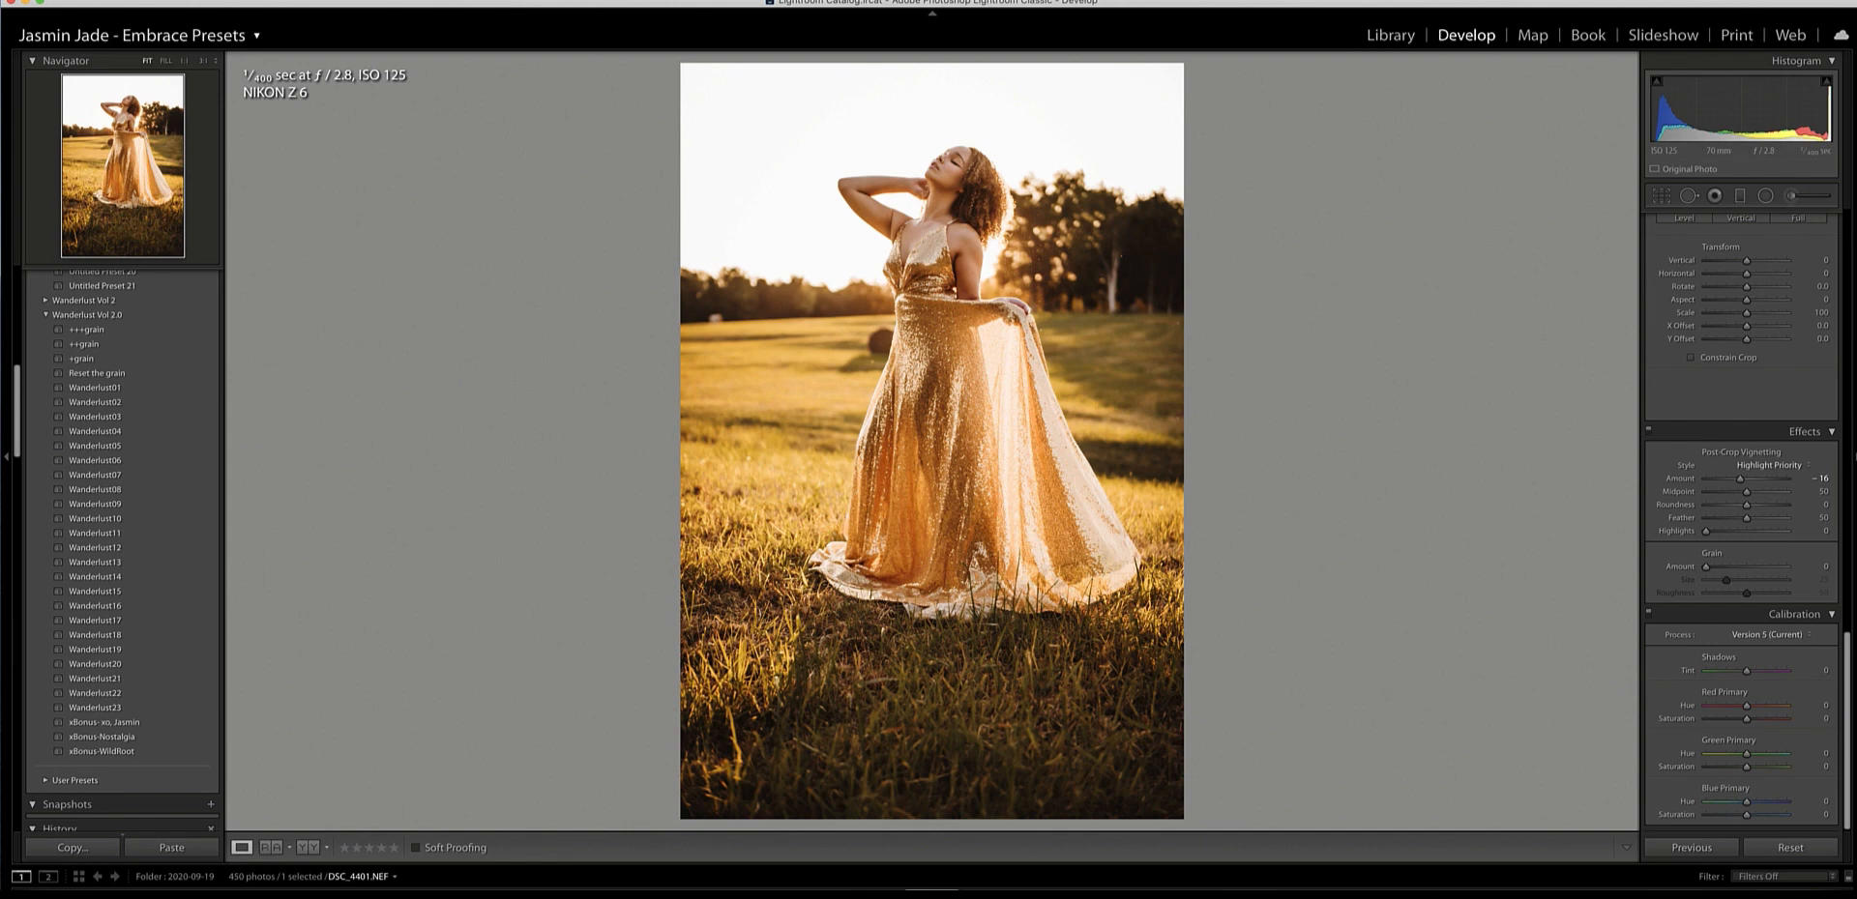
click(268, 0)
mouse_move(416, 59)
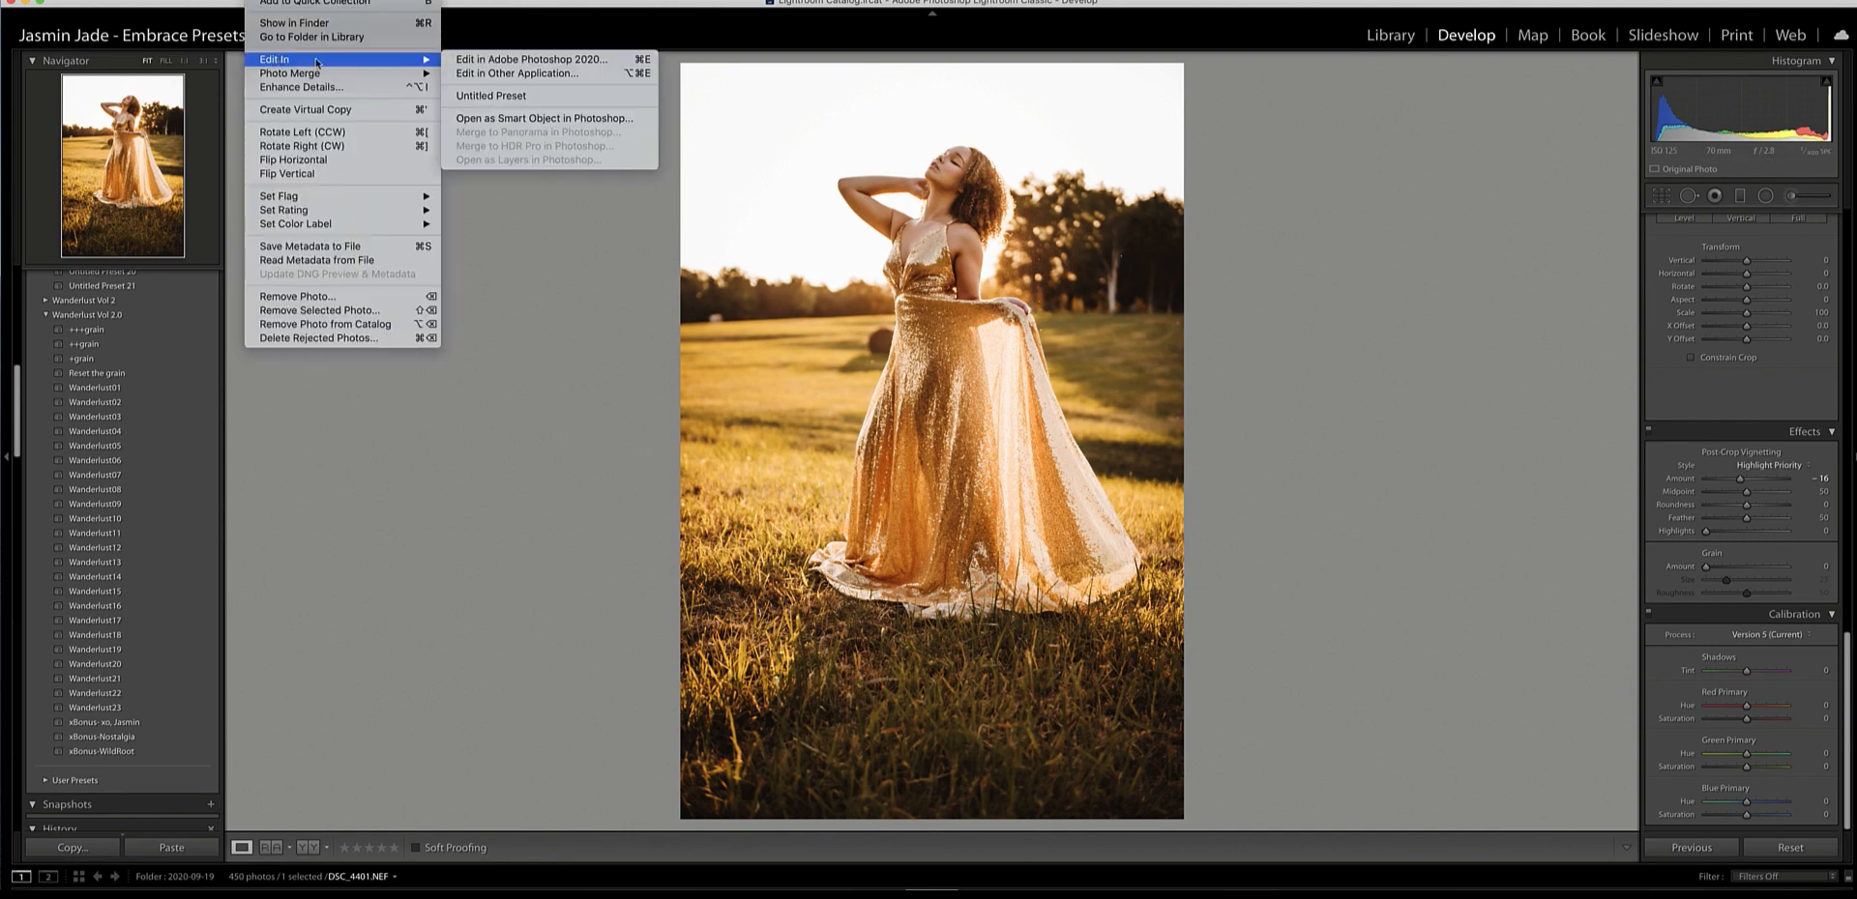
click(581, 64)
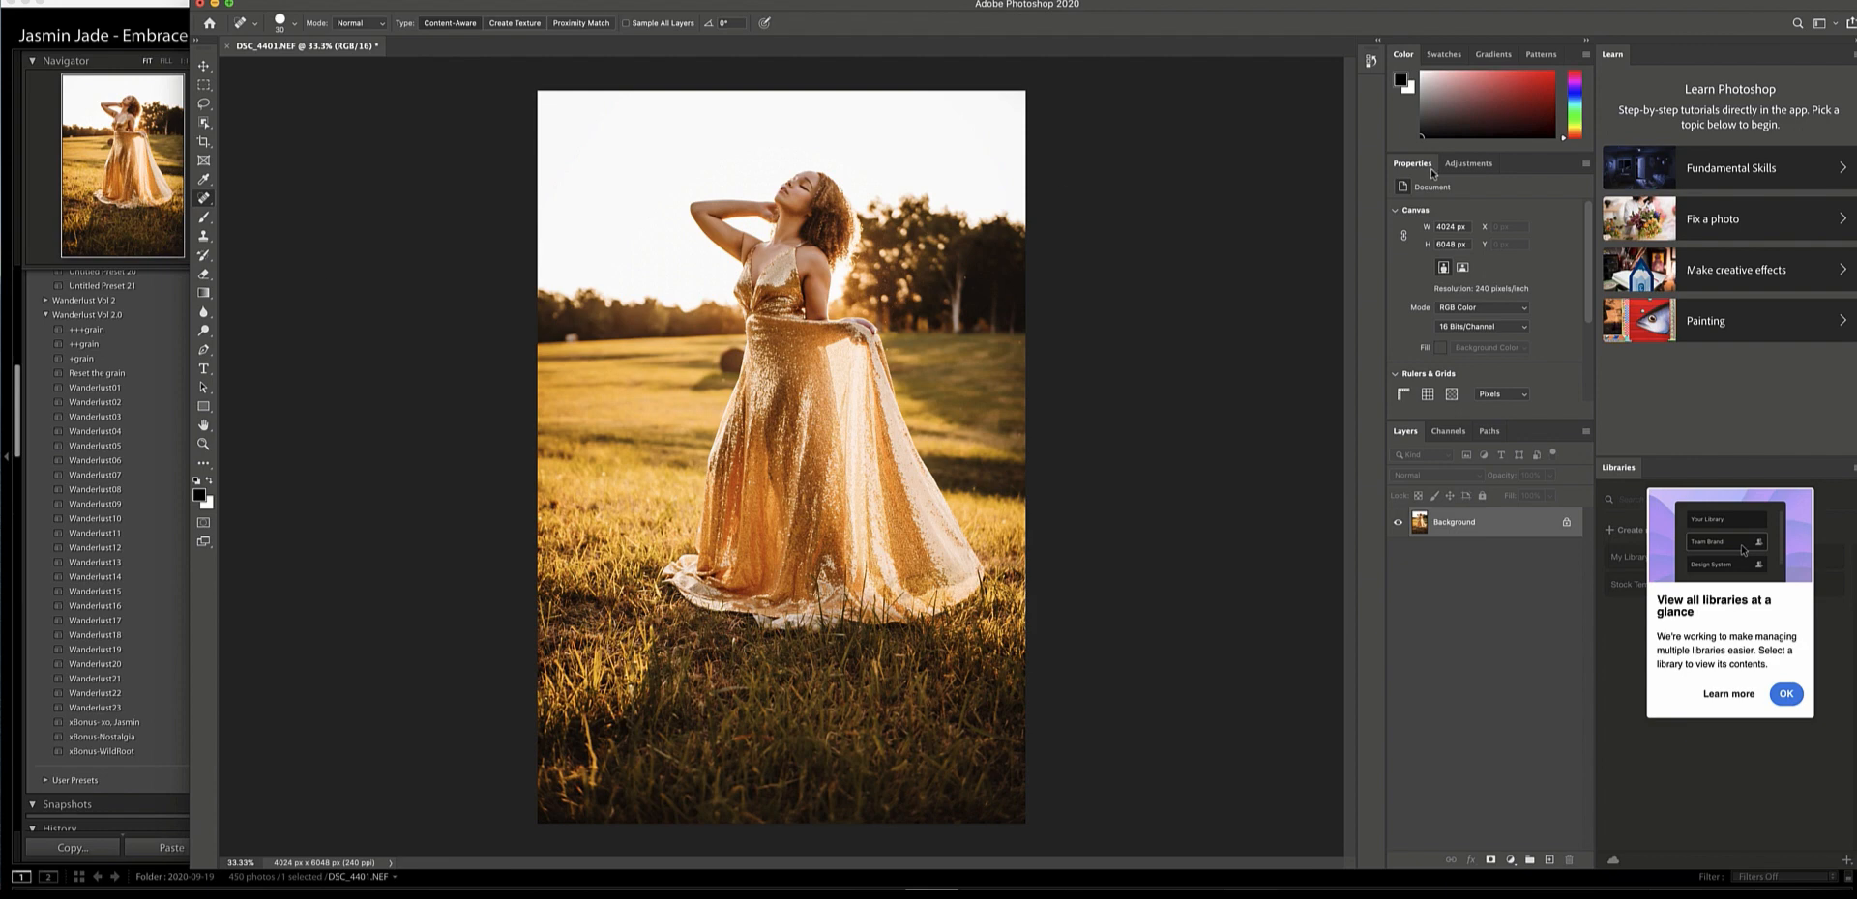
Add a Curves adjustment layer with a gentle S-curve that lifts the highlights and lowers the shadows slightly.
click(1490, 170)
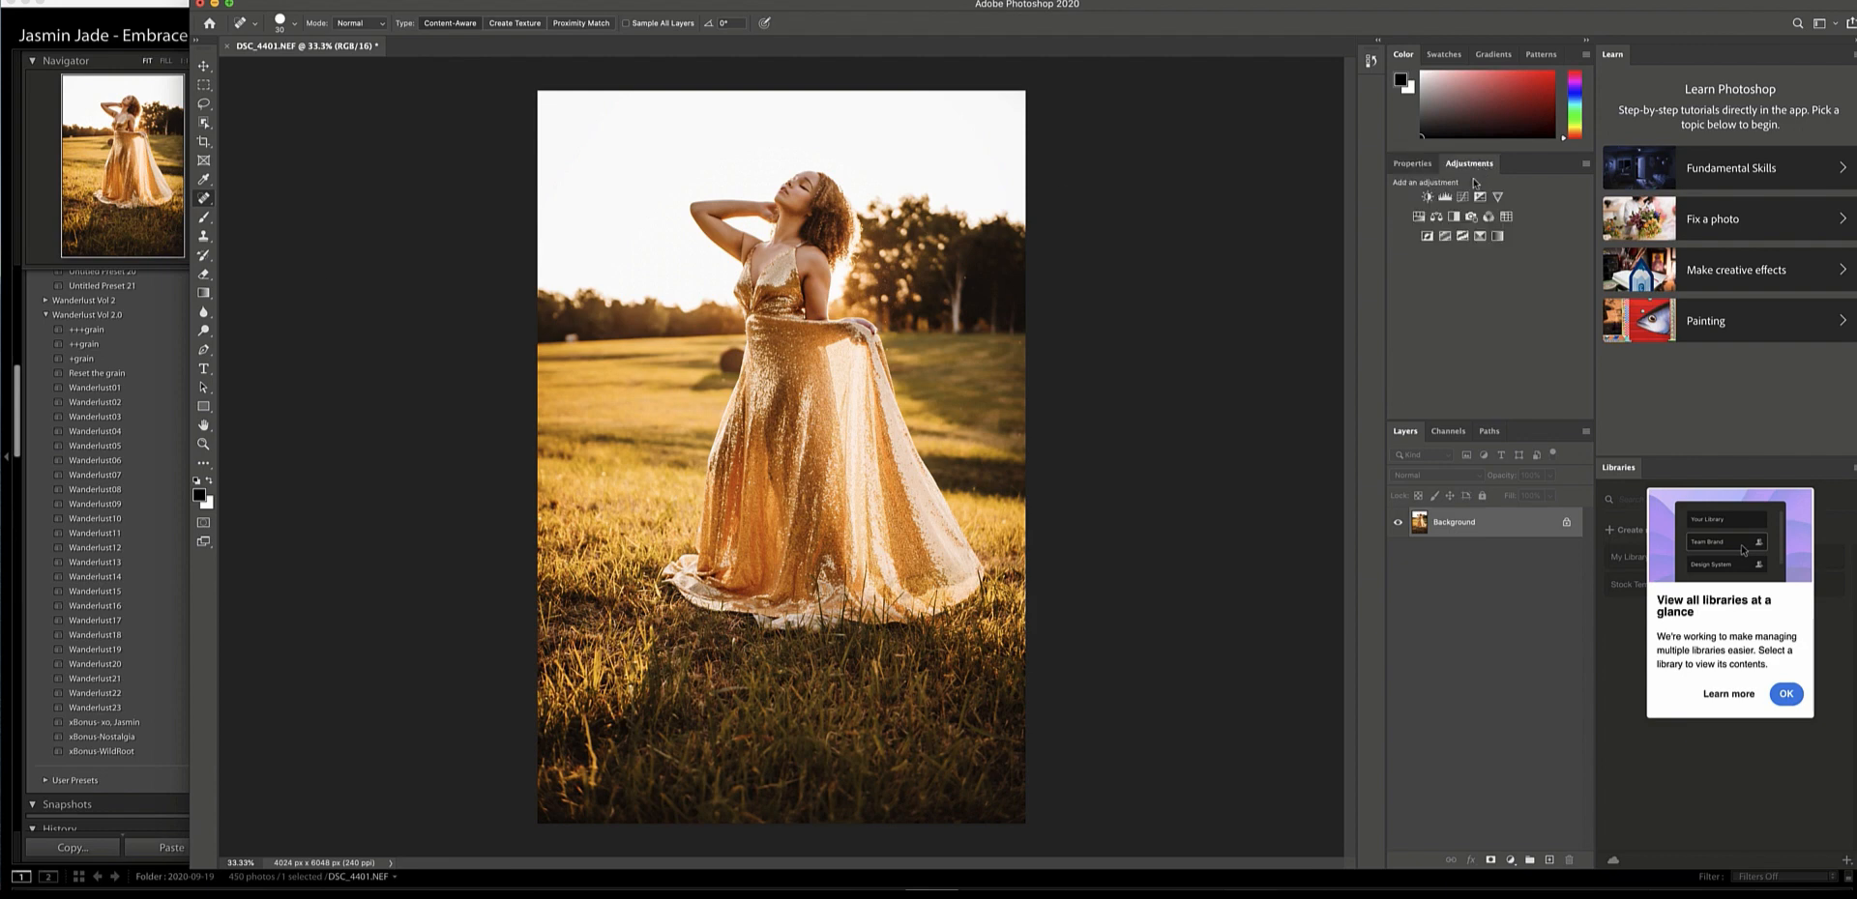
click(1464, 197)
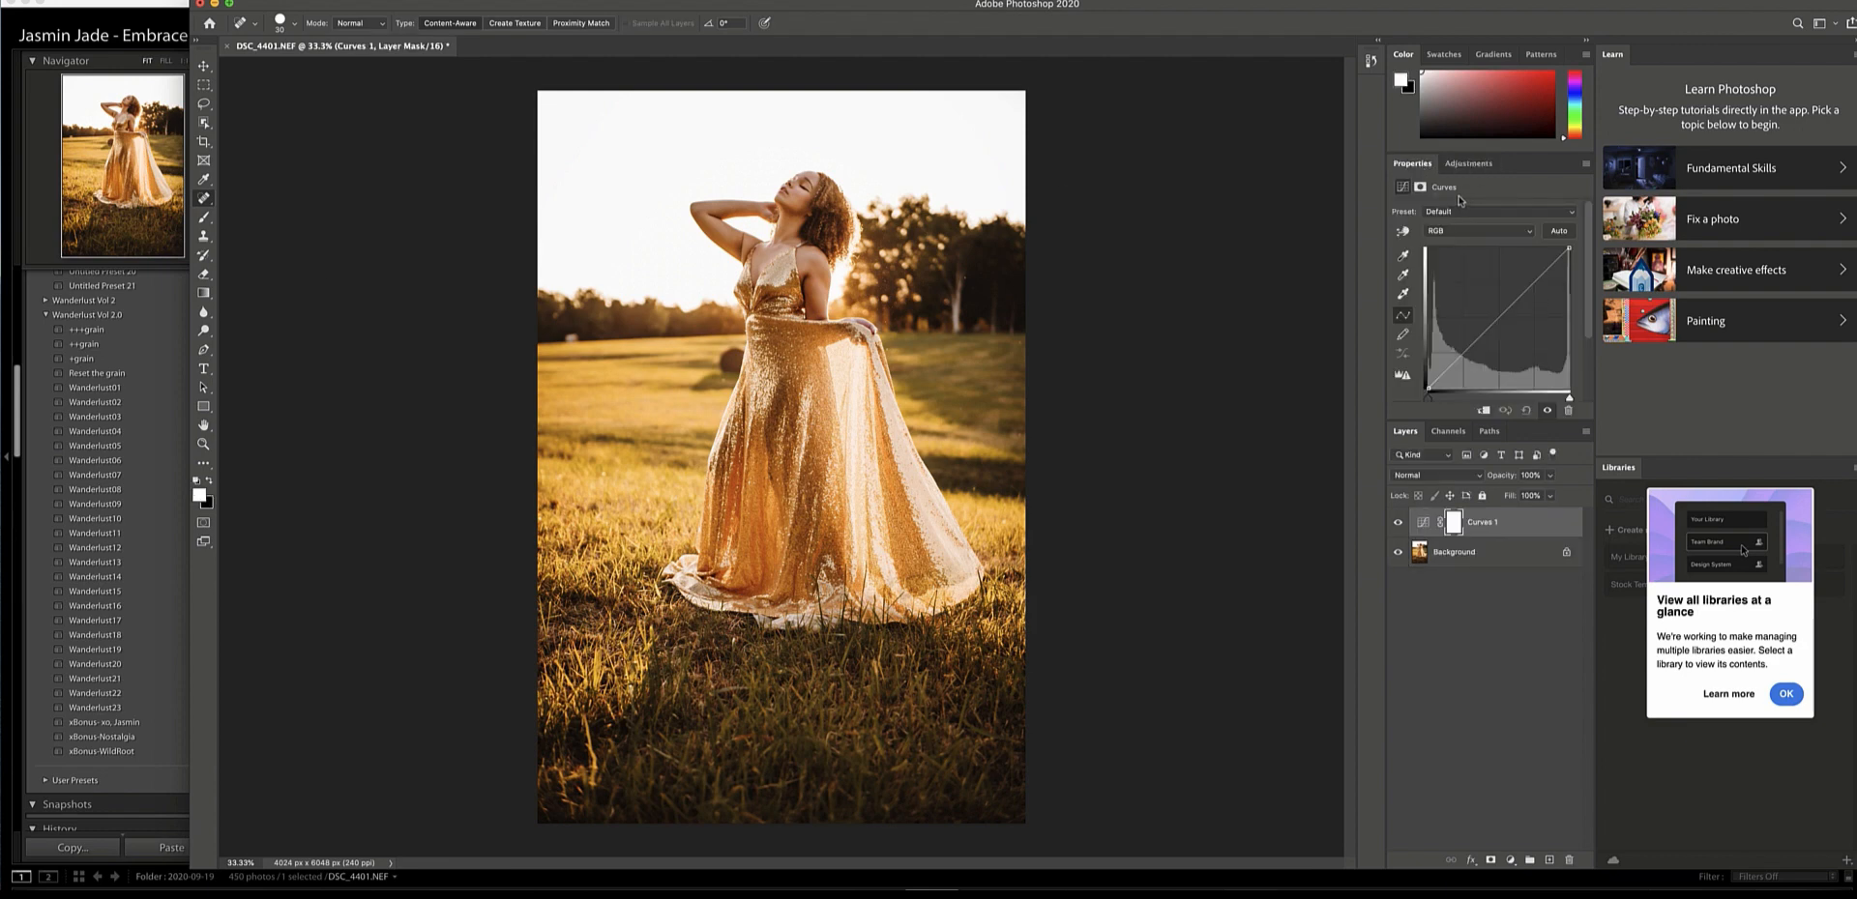
click(1534, 283)
drag(1533, 283, 1531, 283)
drag(1461, 355, 1459, 359)
Add a Brightness/Contrast adjustment layer with brightness -21 and contrast 24.
click(1481, 164)
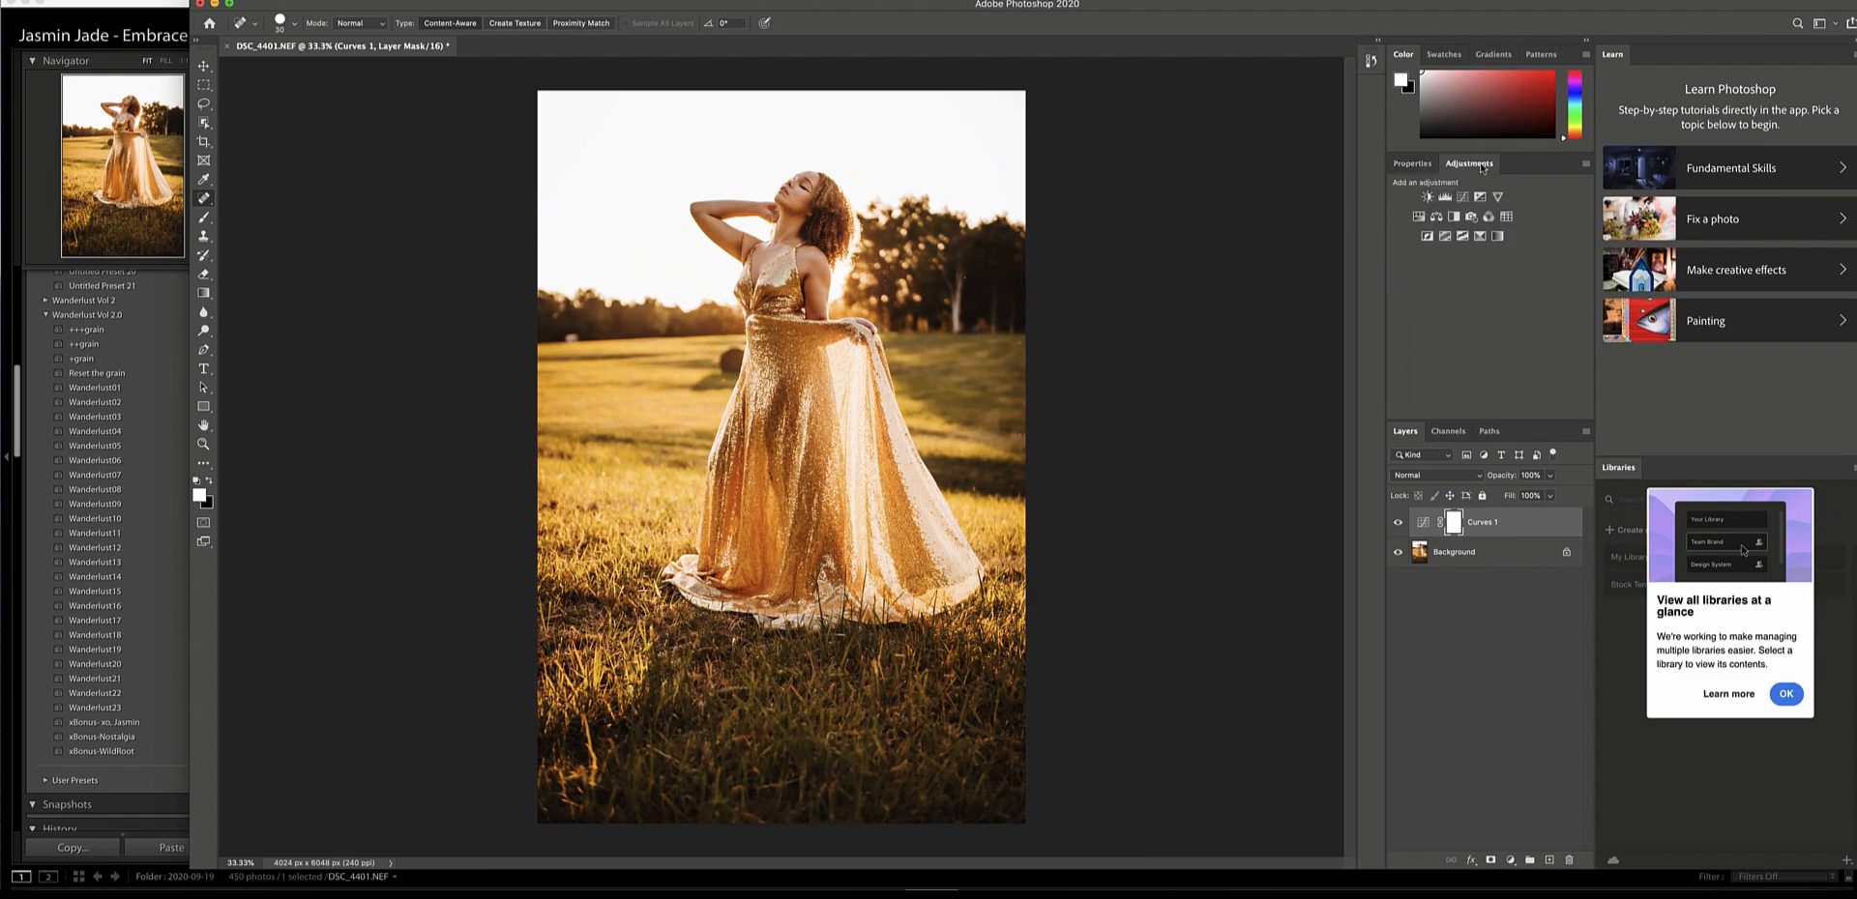
click(1428, 197)
drag(1483, 253, 1495, 280)
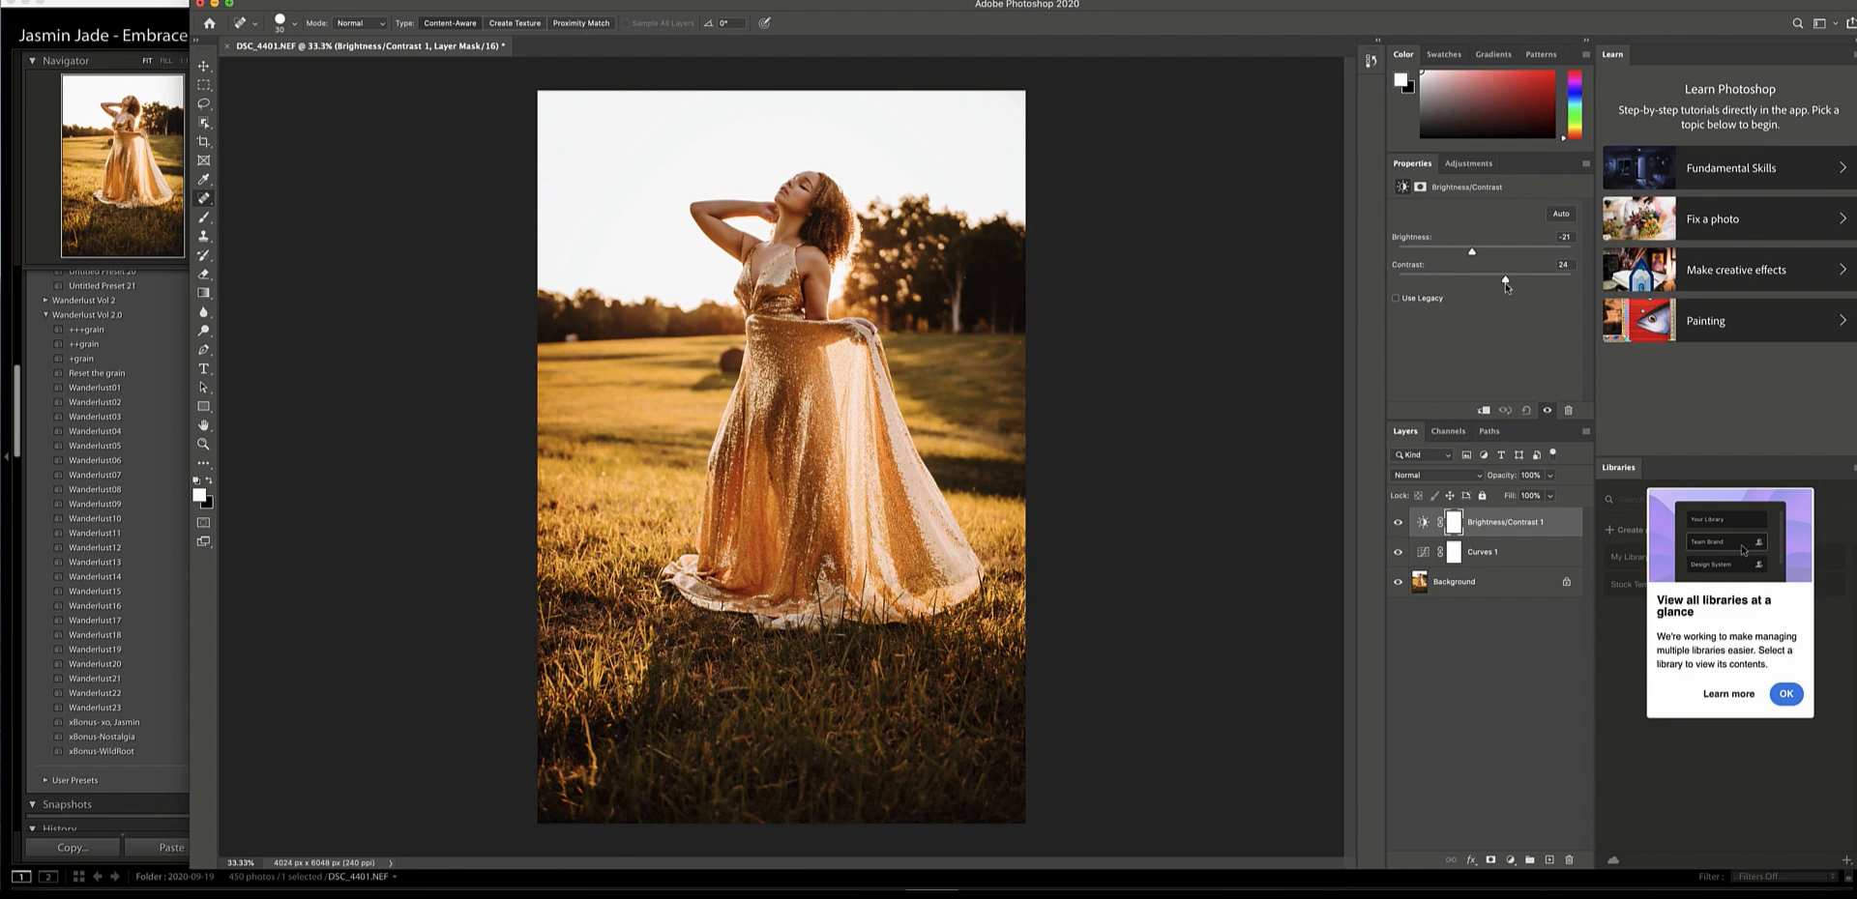
Add a Hue/Saturation adjustment layer and fine-tune the master saturation.
click(1468, 164)
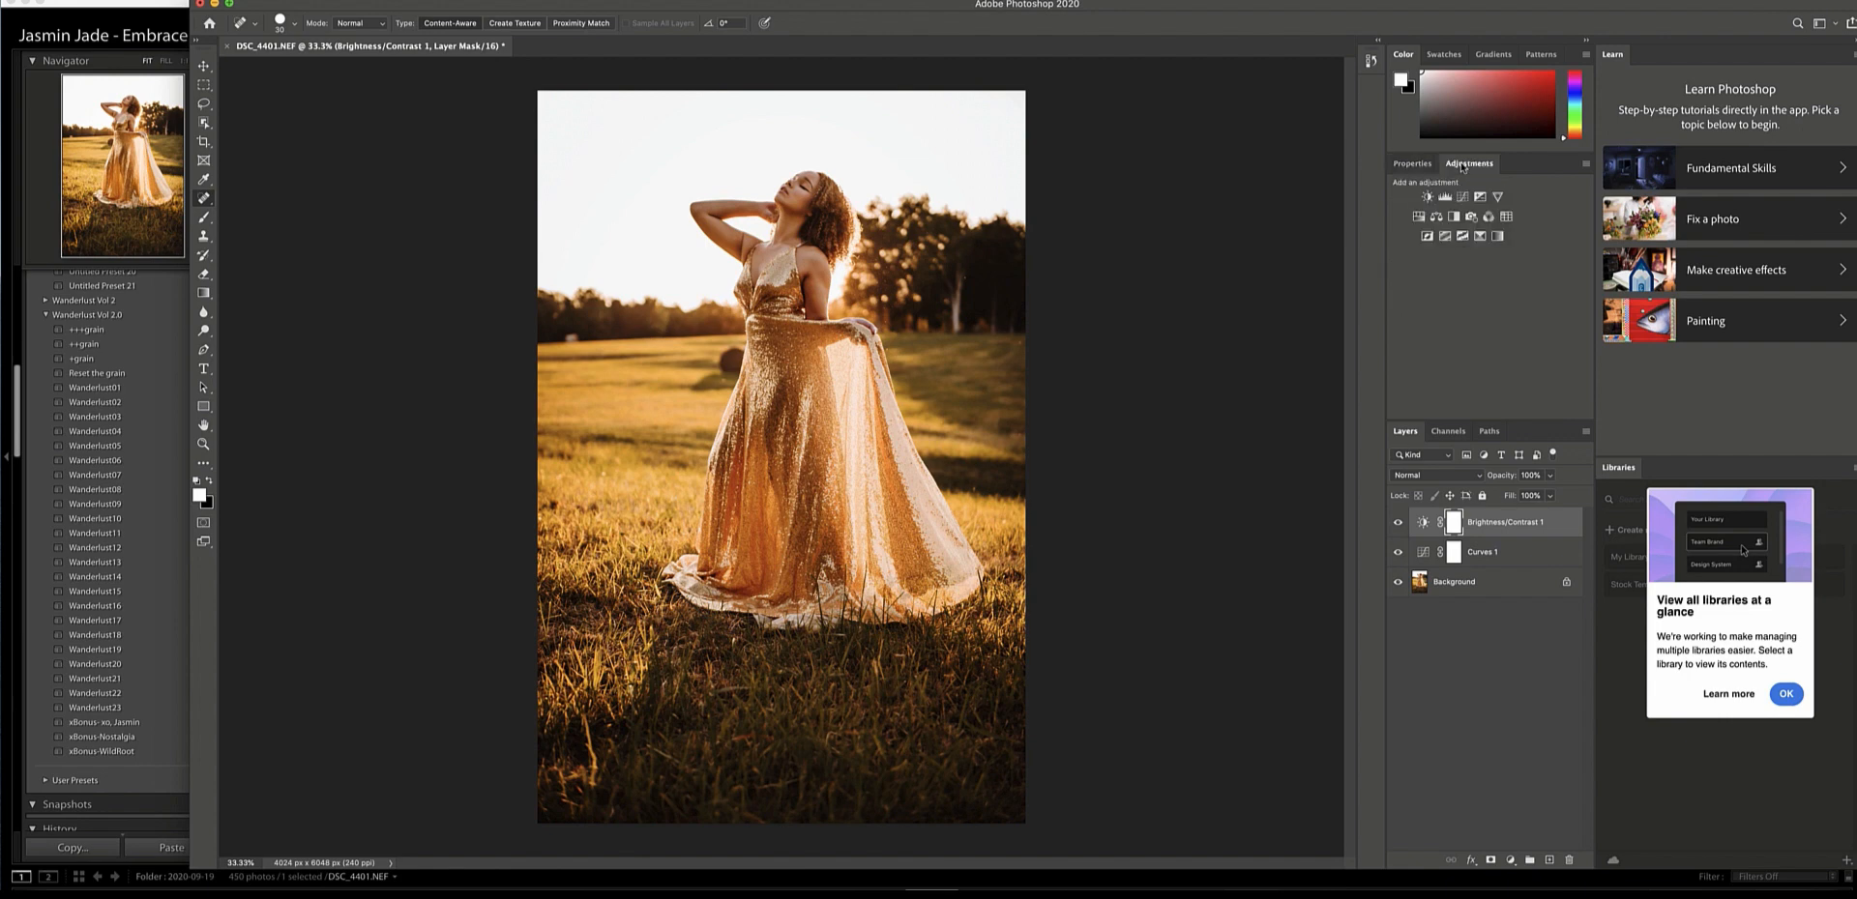
click(1417, 218)
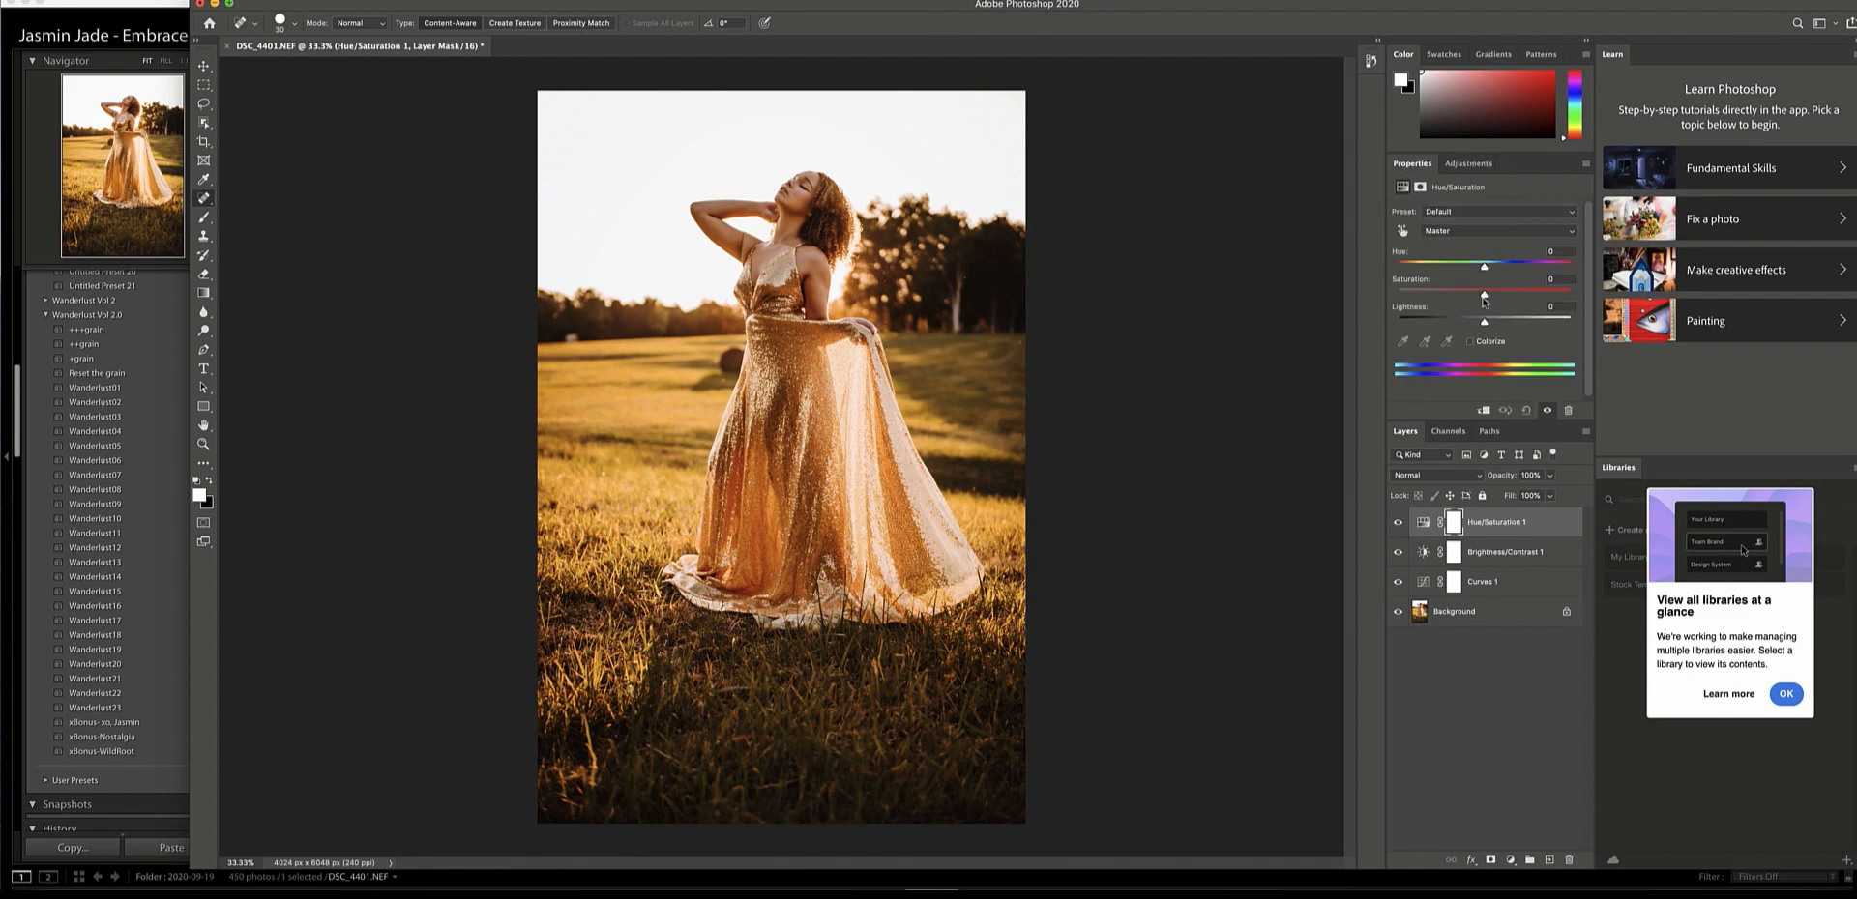
mouse_move(1498, 298)
mouse_down()
mouse_move(1470, 298)
mouse_move(1487, 300)
mouse_up()
Add a Photo Filter layer with Warming Filter (85) at 25% density, and compare the close-up portrait with and without it.
click(1467, 163)
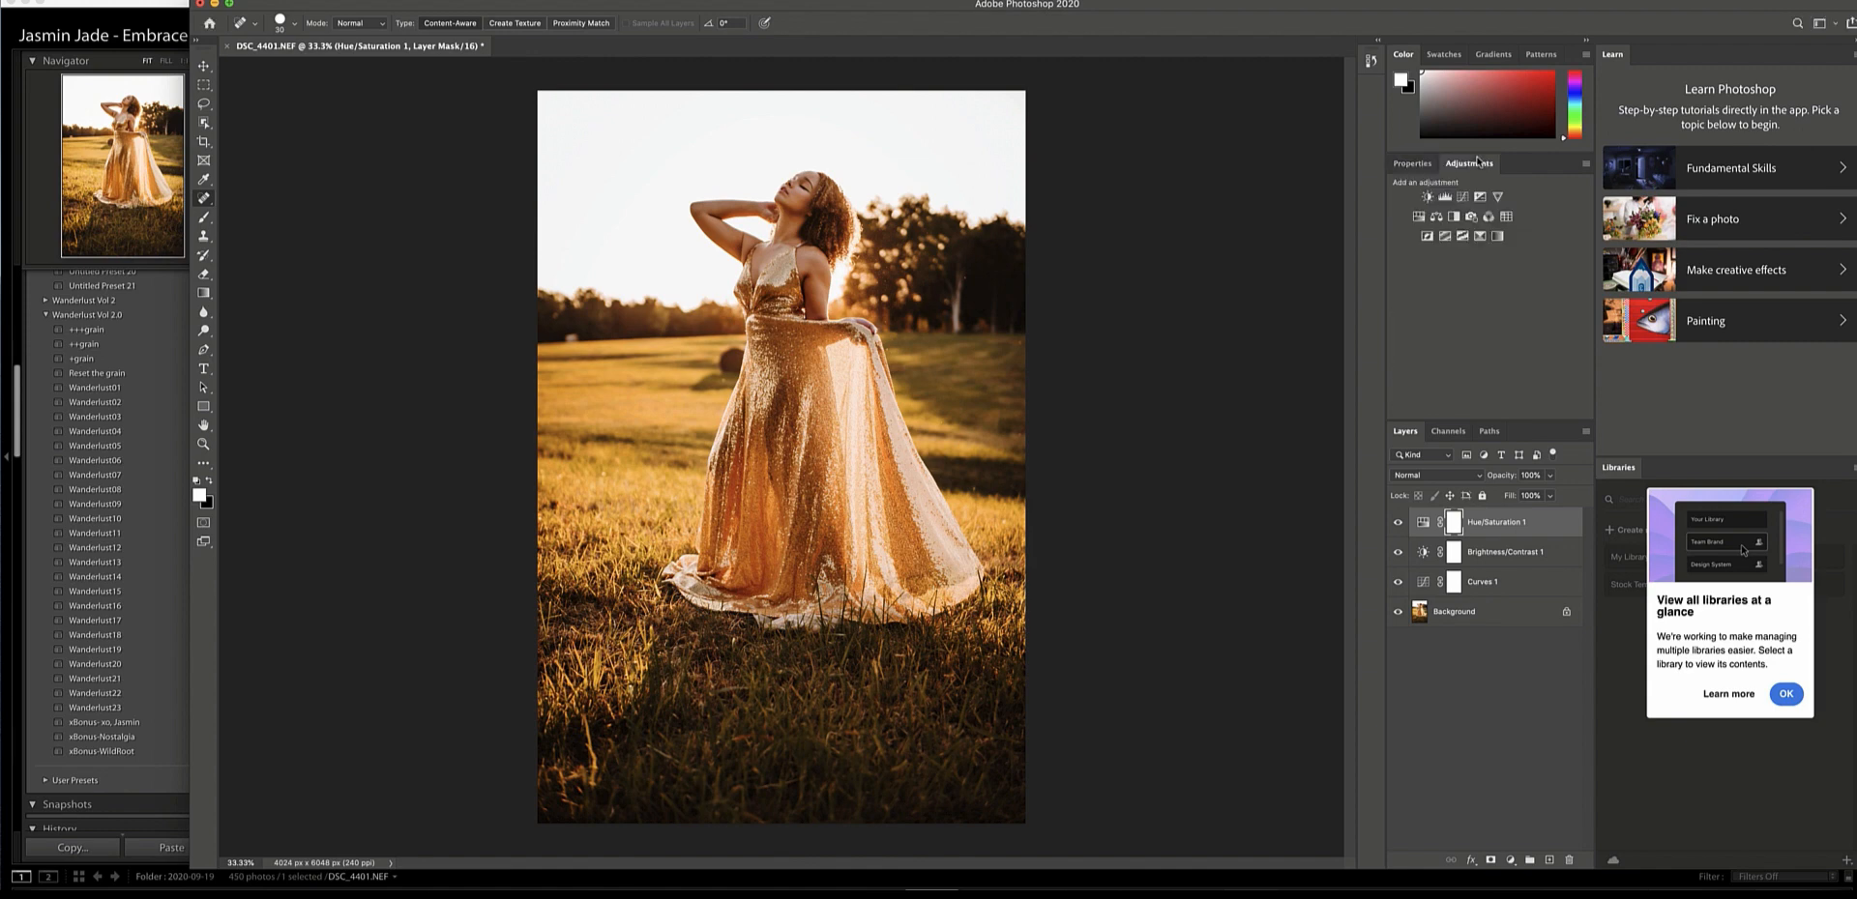
click(1471, 217)
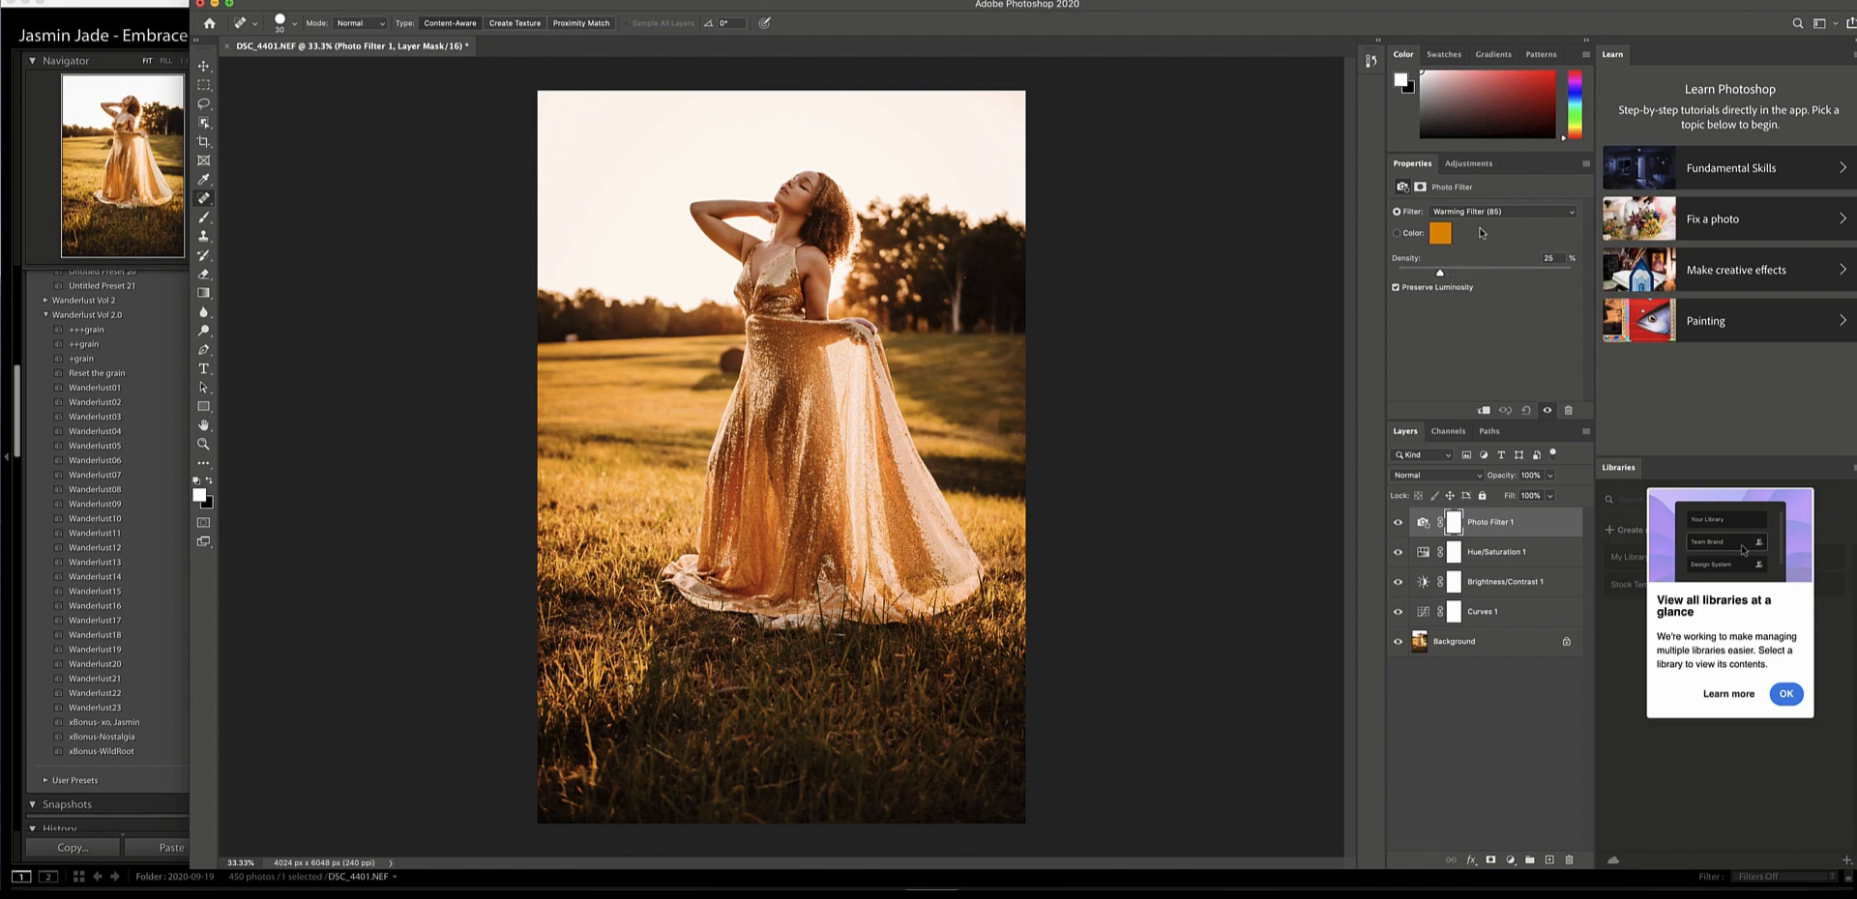
key(super+equal)
key(super+equal)
key(super+equal)
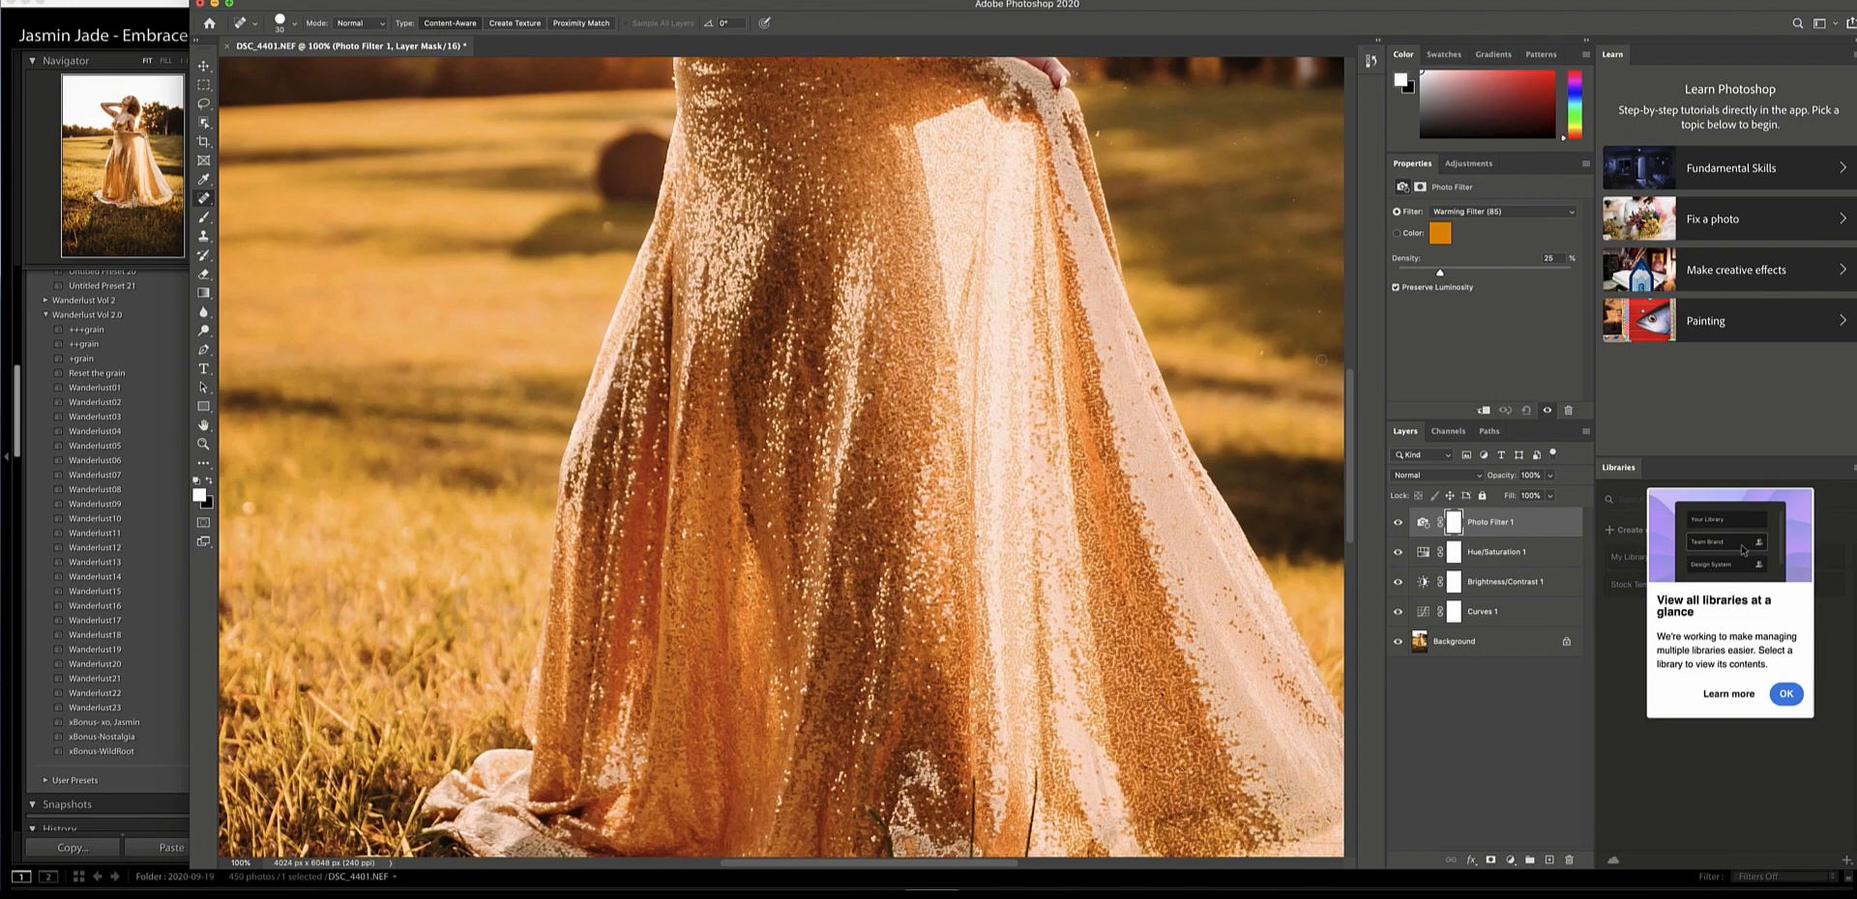
scroll(1339, 380, down, 3)
scroll(1338, 380, up, 15)
scroll(1338, 380, down, 8)
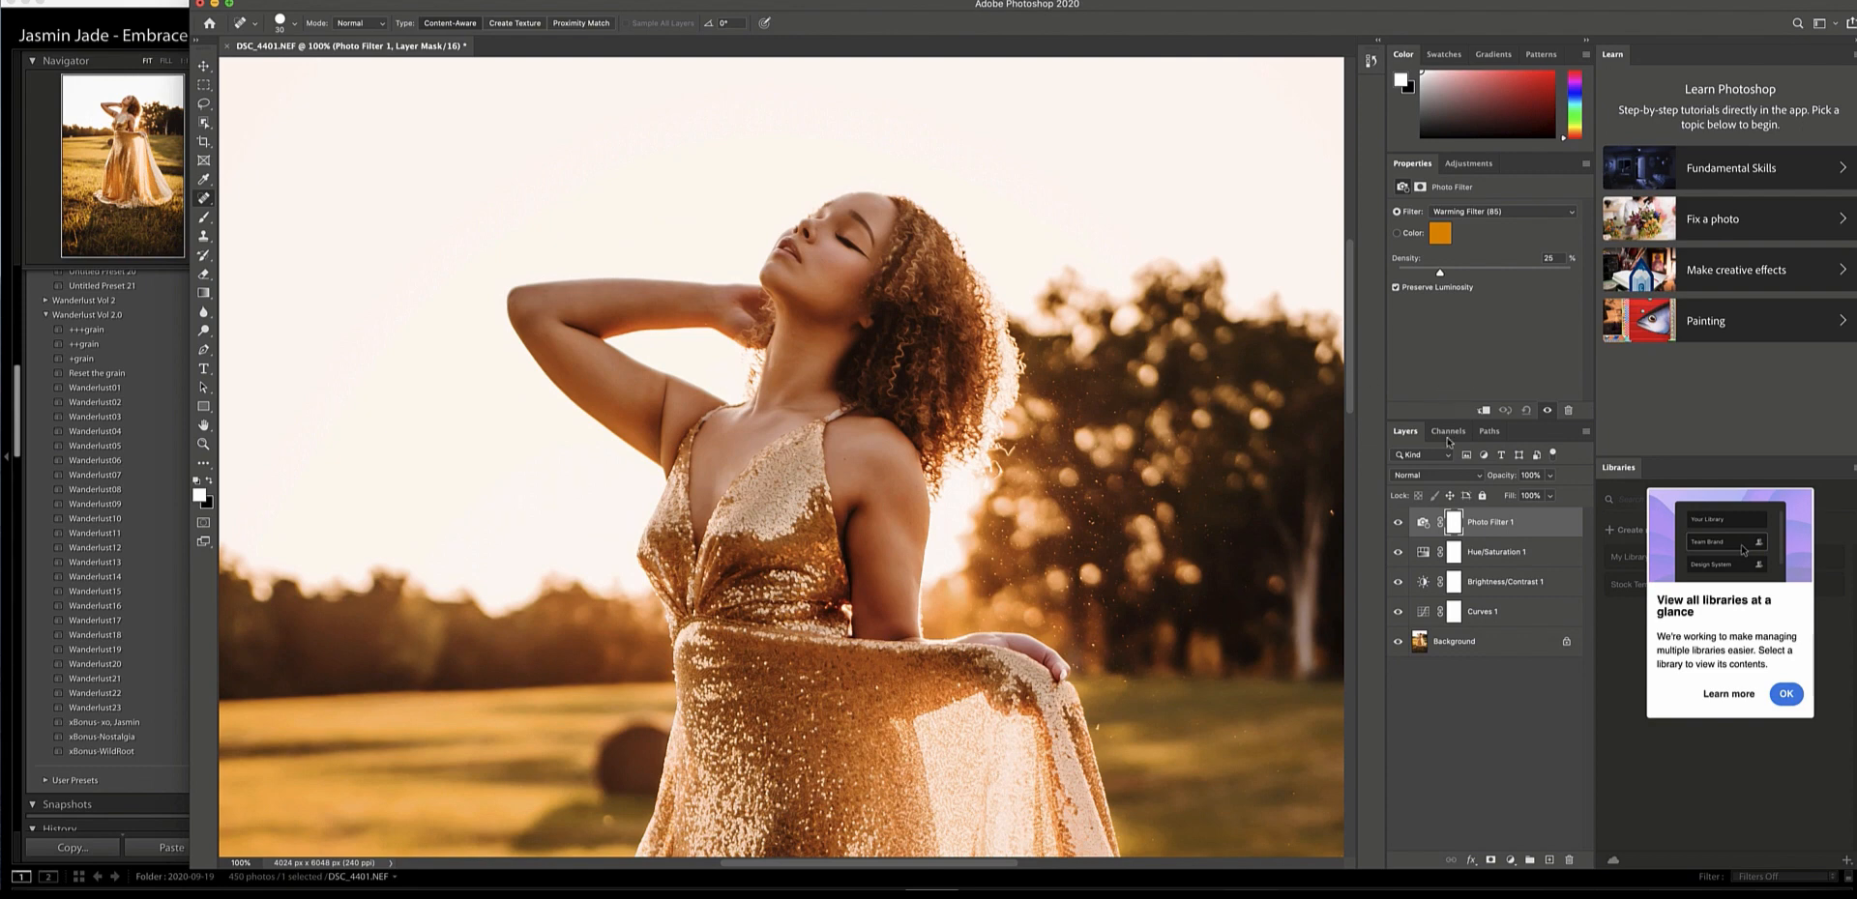
click(1396, 524)
click(1396, 524)
key(super+minus)
key(super+minus)
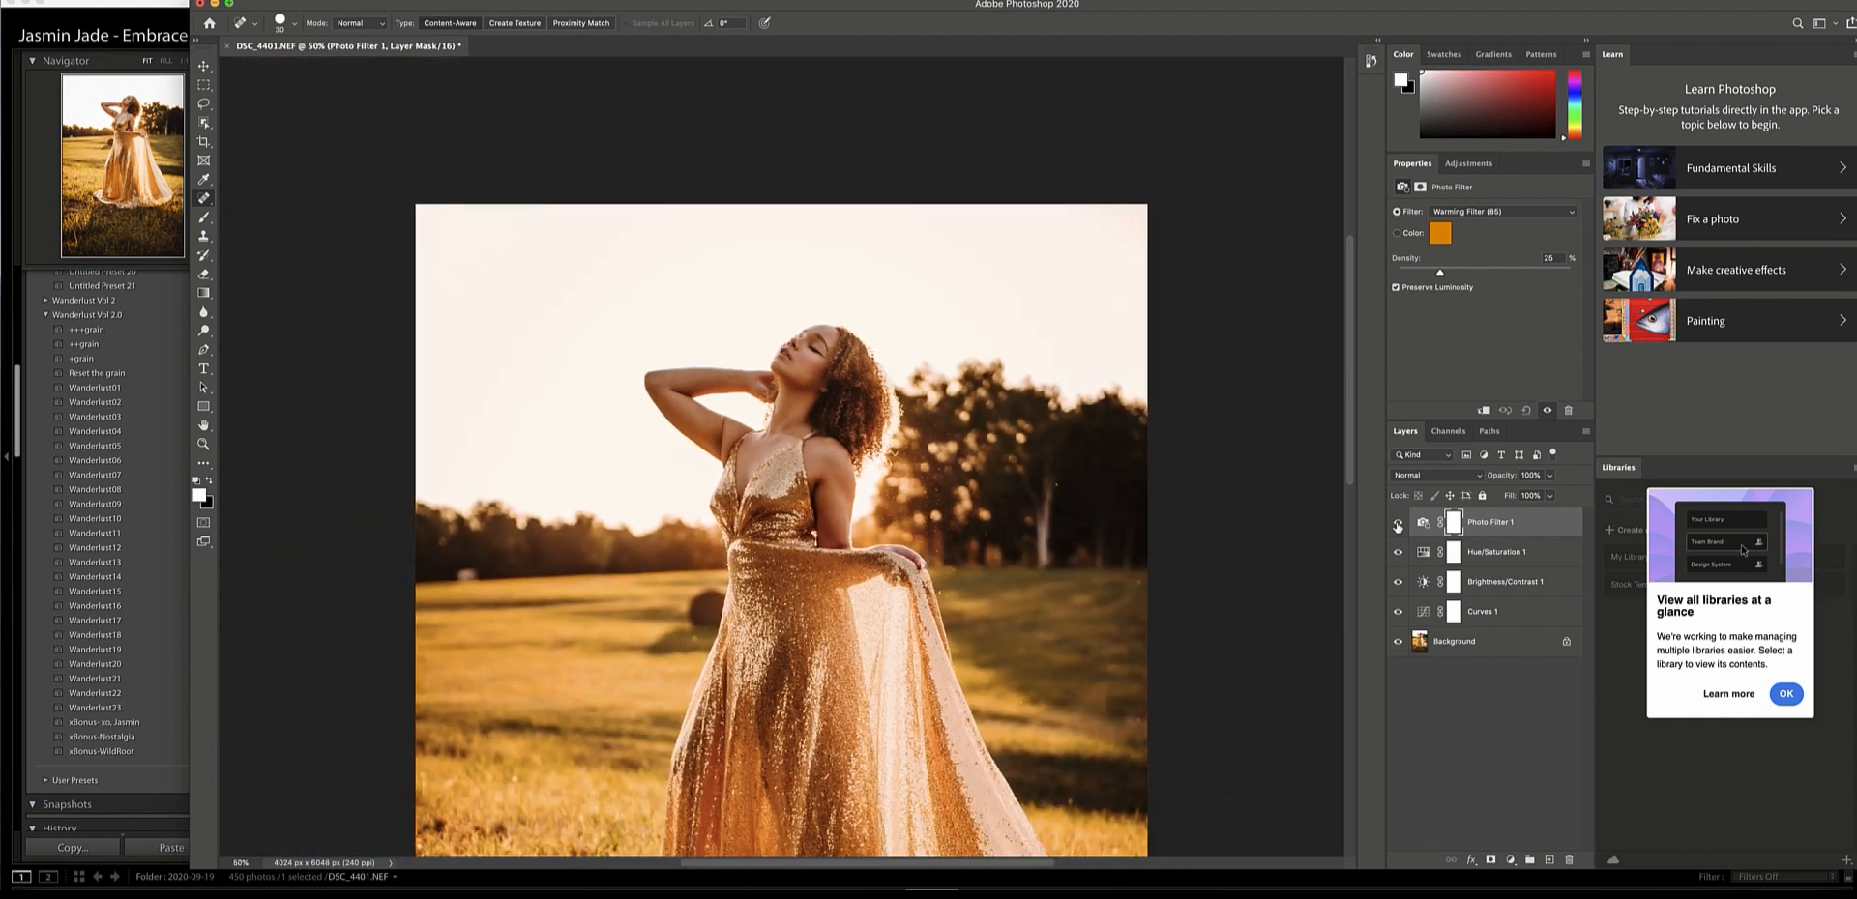
key(super+minus)
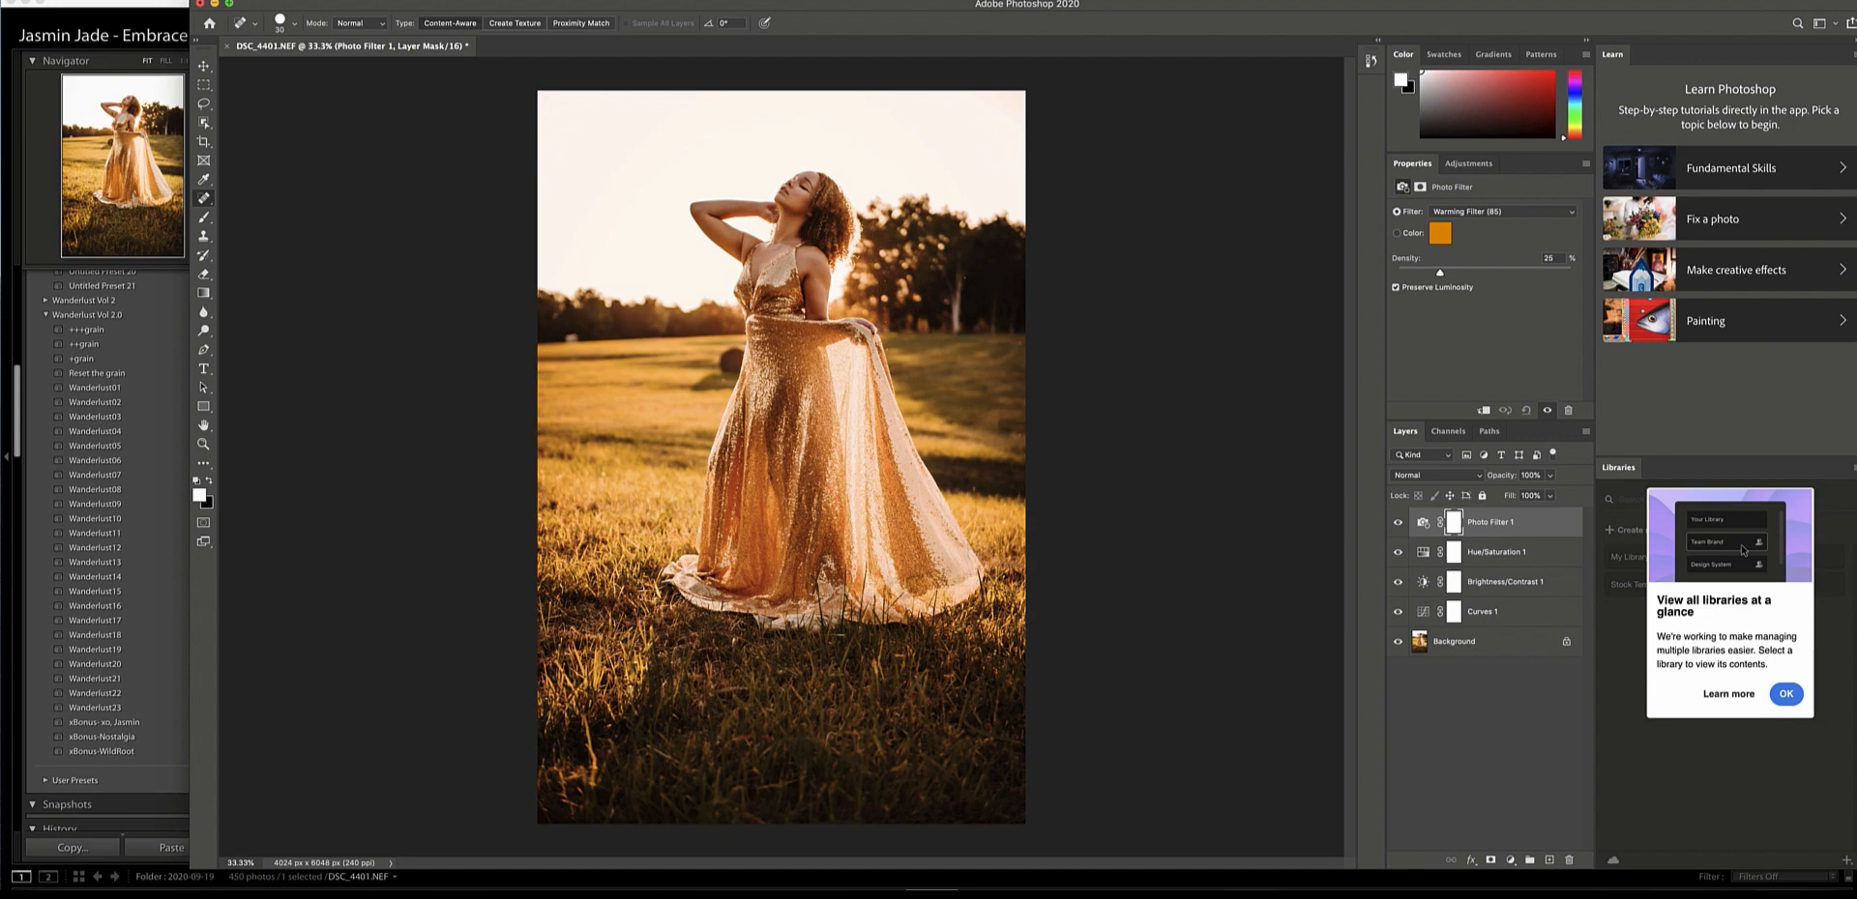
Flatten the adjustment layers into the image and duplicate the background as a layer named Background copy.
click(219, 0)
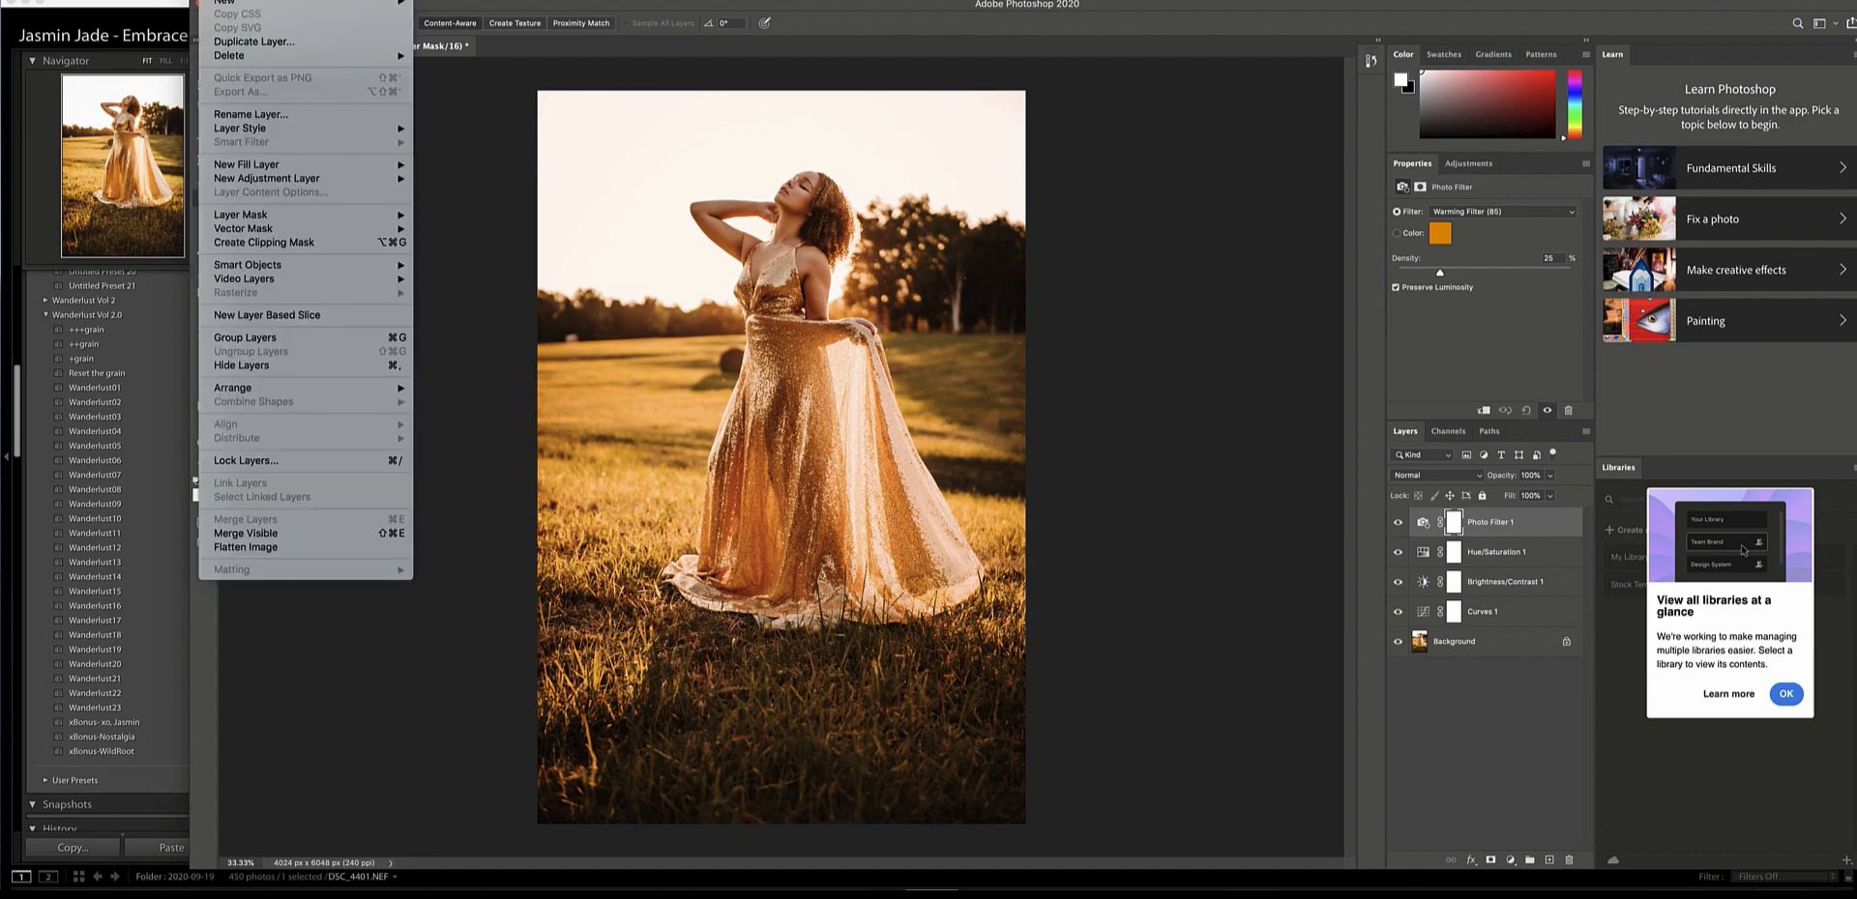
click(288, 550)
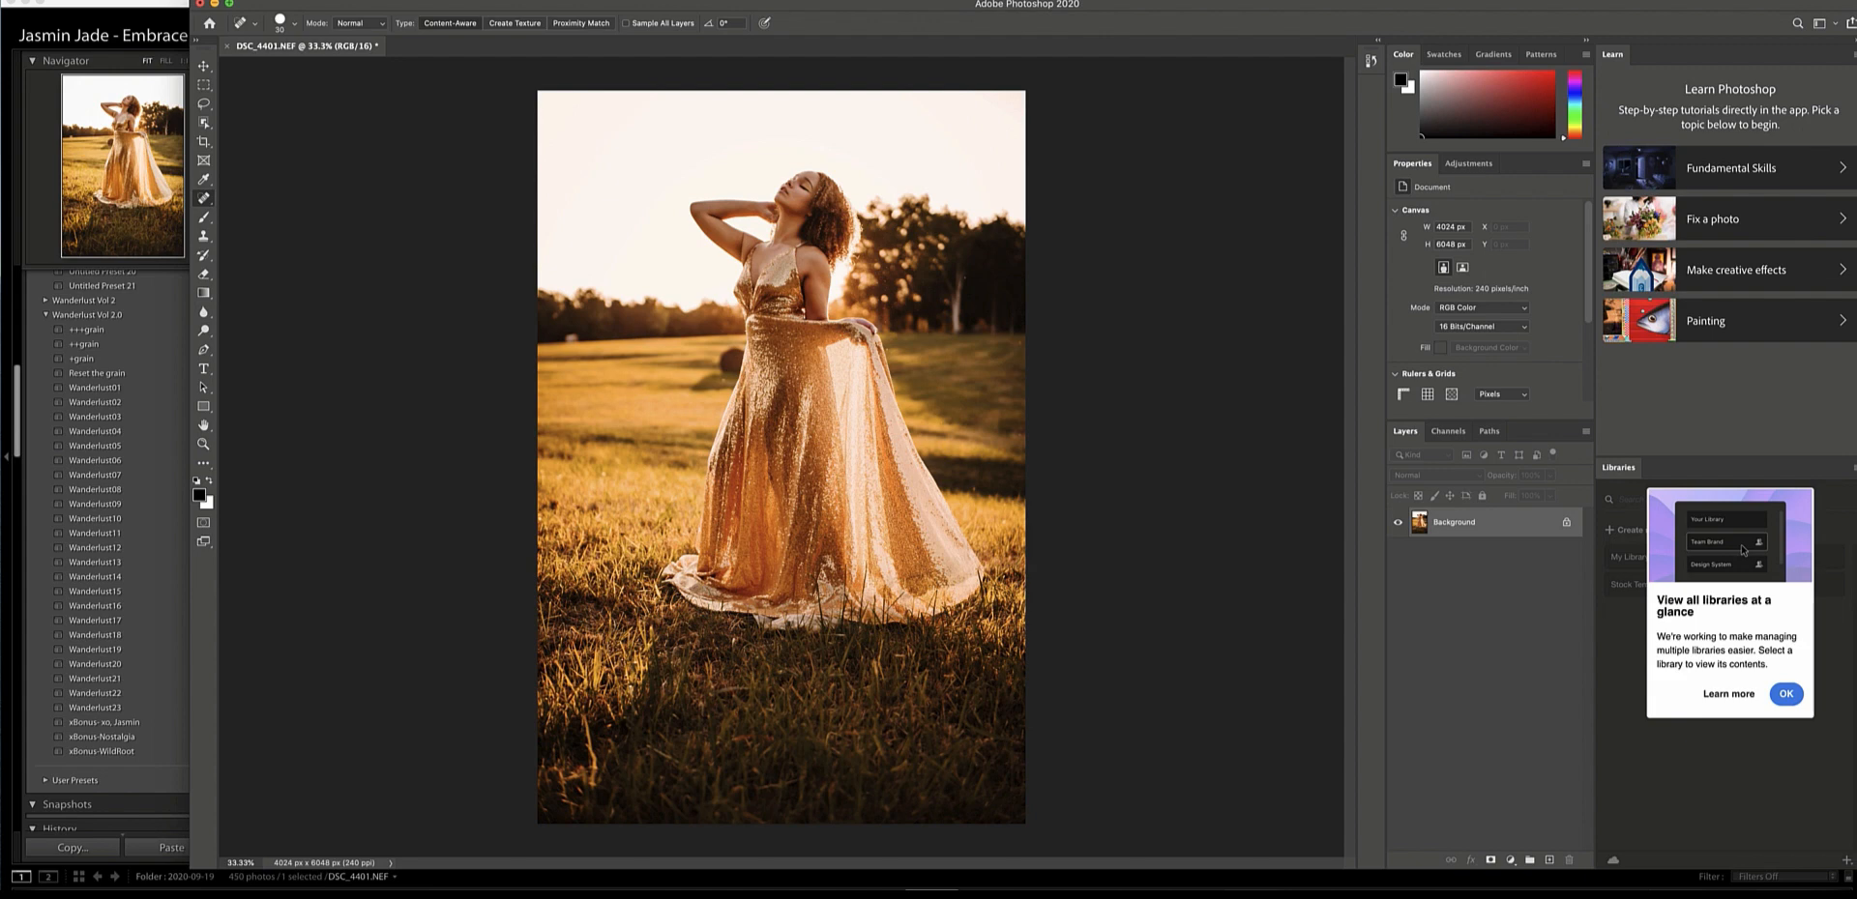
click(215, 1)
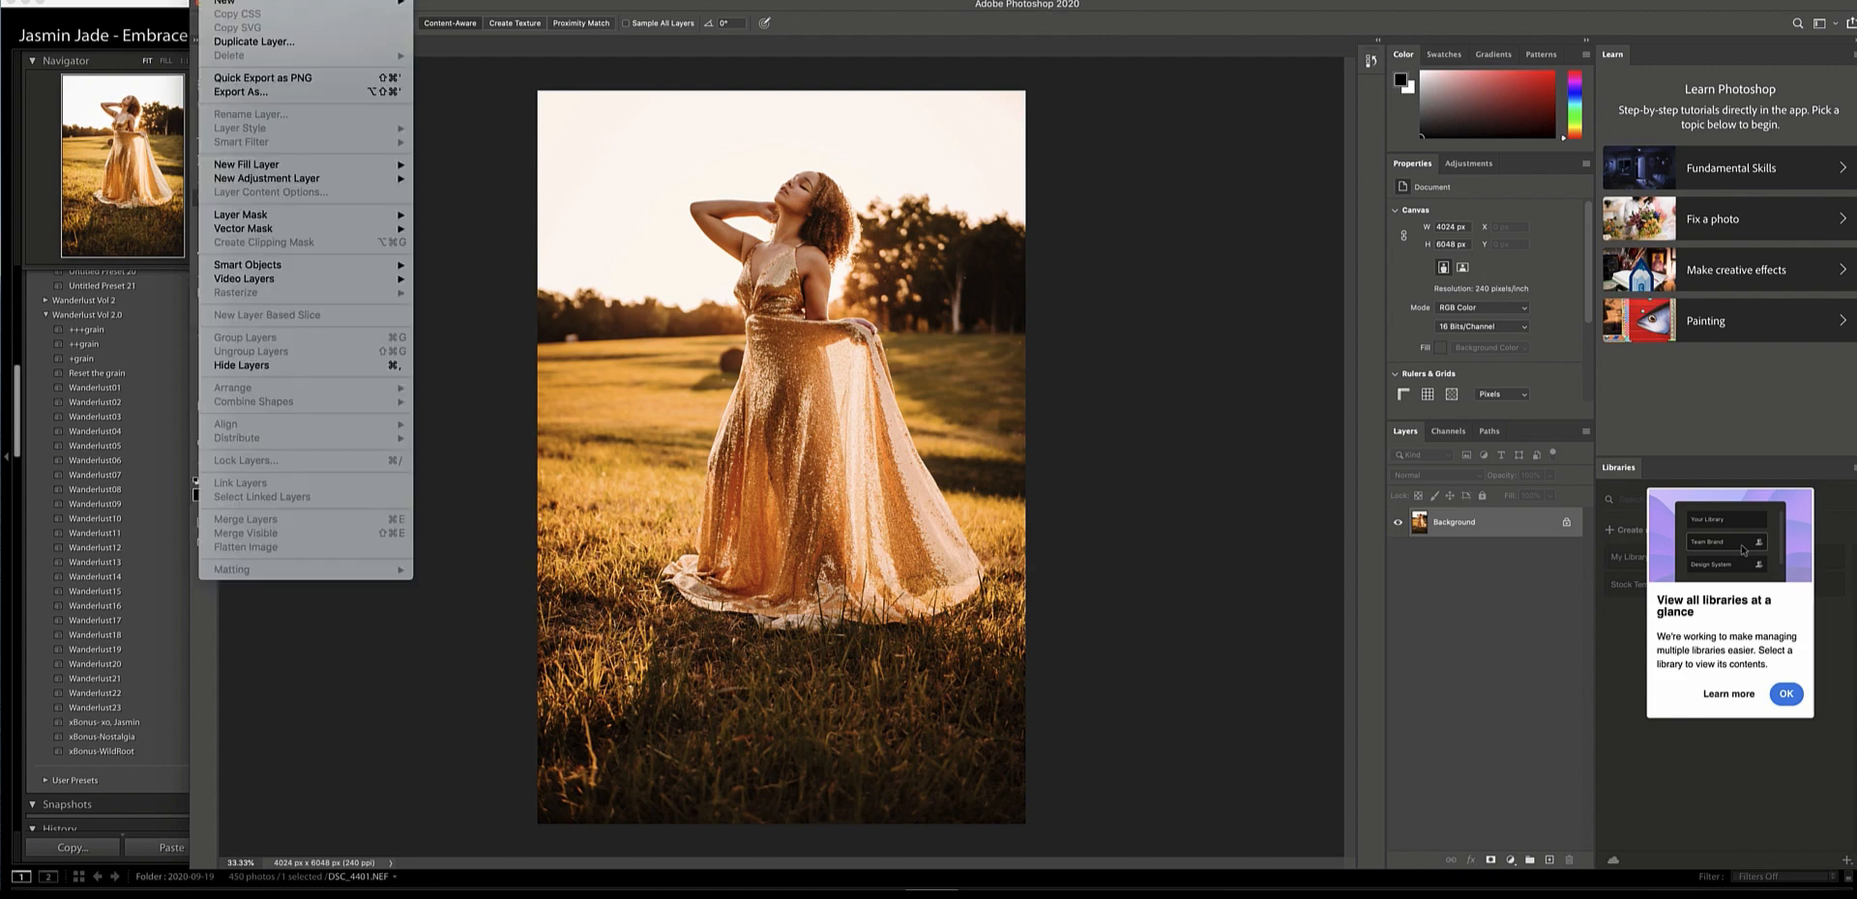
click(214, 45)
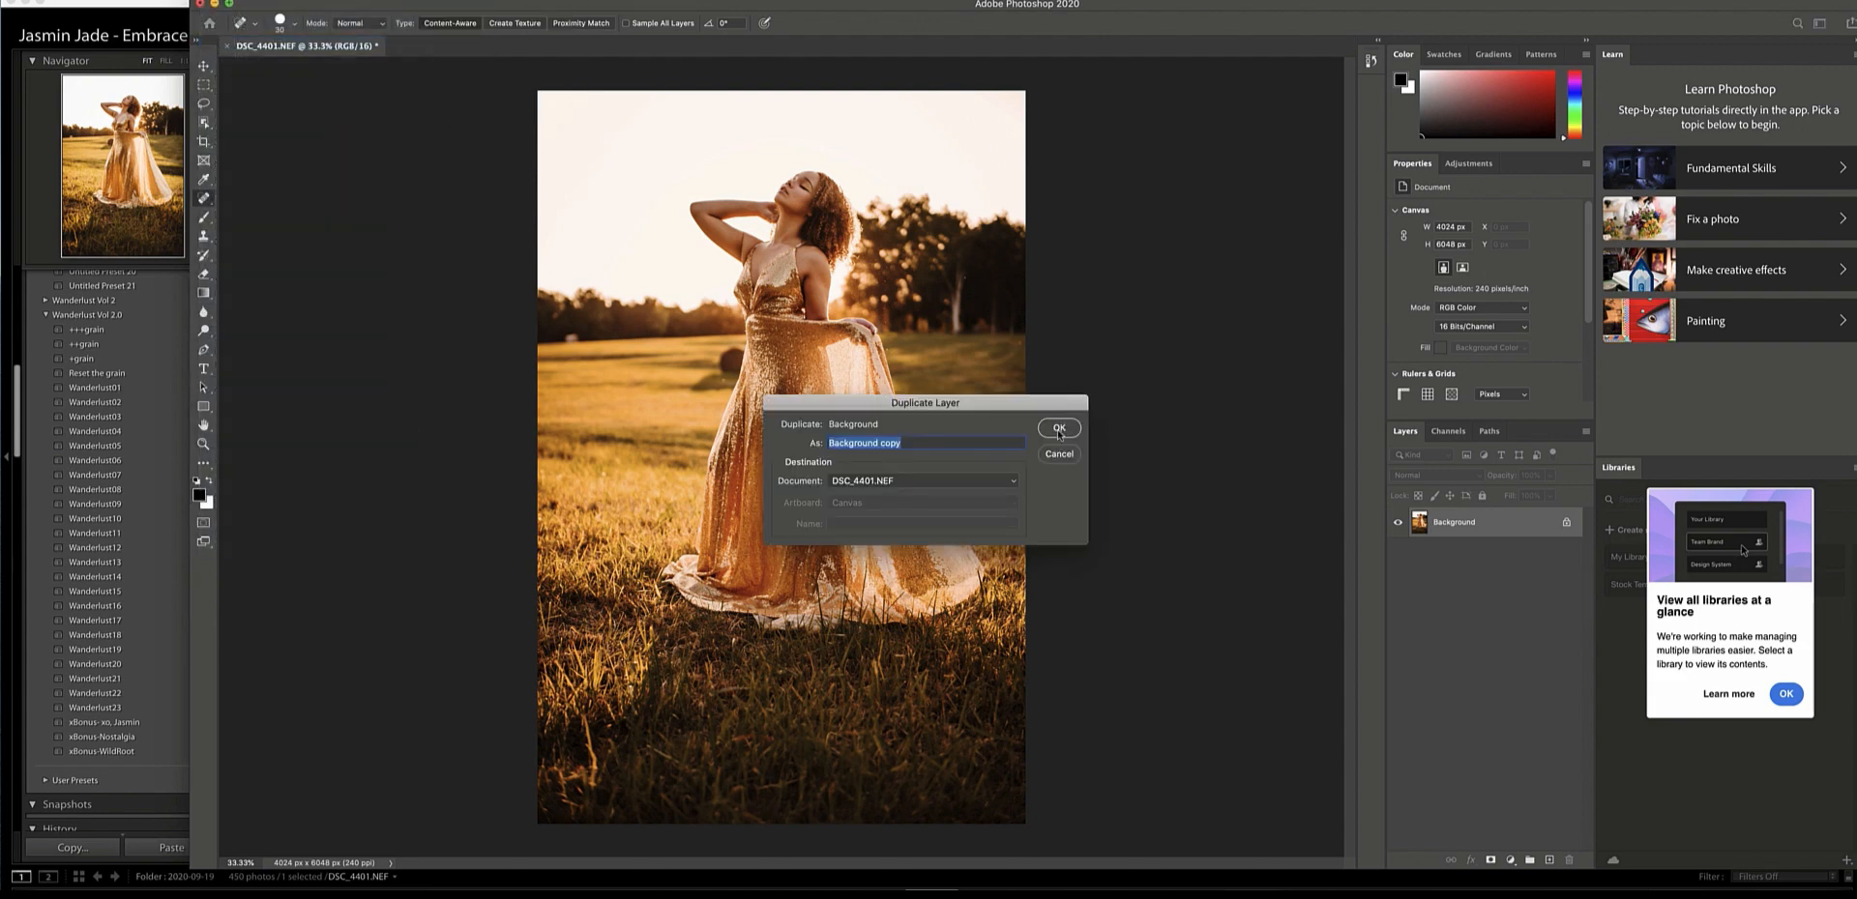
click(1059, 431)
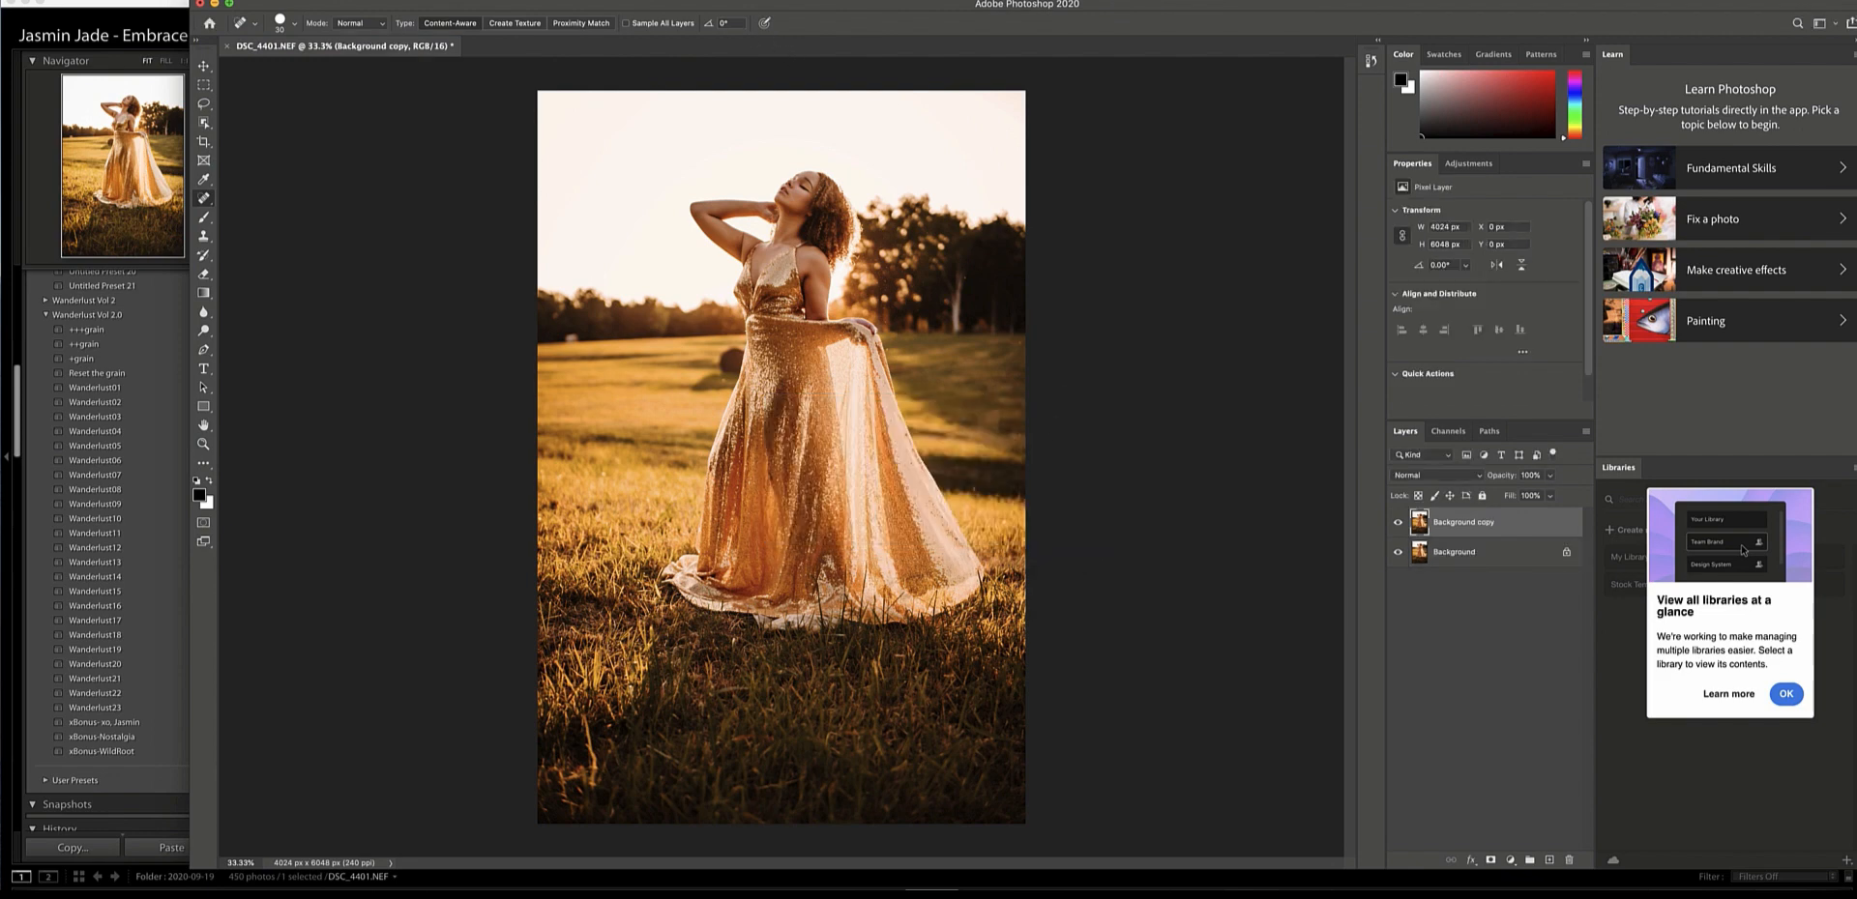
Apply a High Pass filter with a radius of 3.0 pixels to the Background copy layer.
click(338, 1)
mouse_move(474, 280)
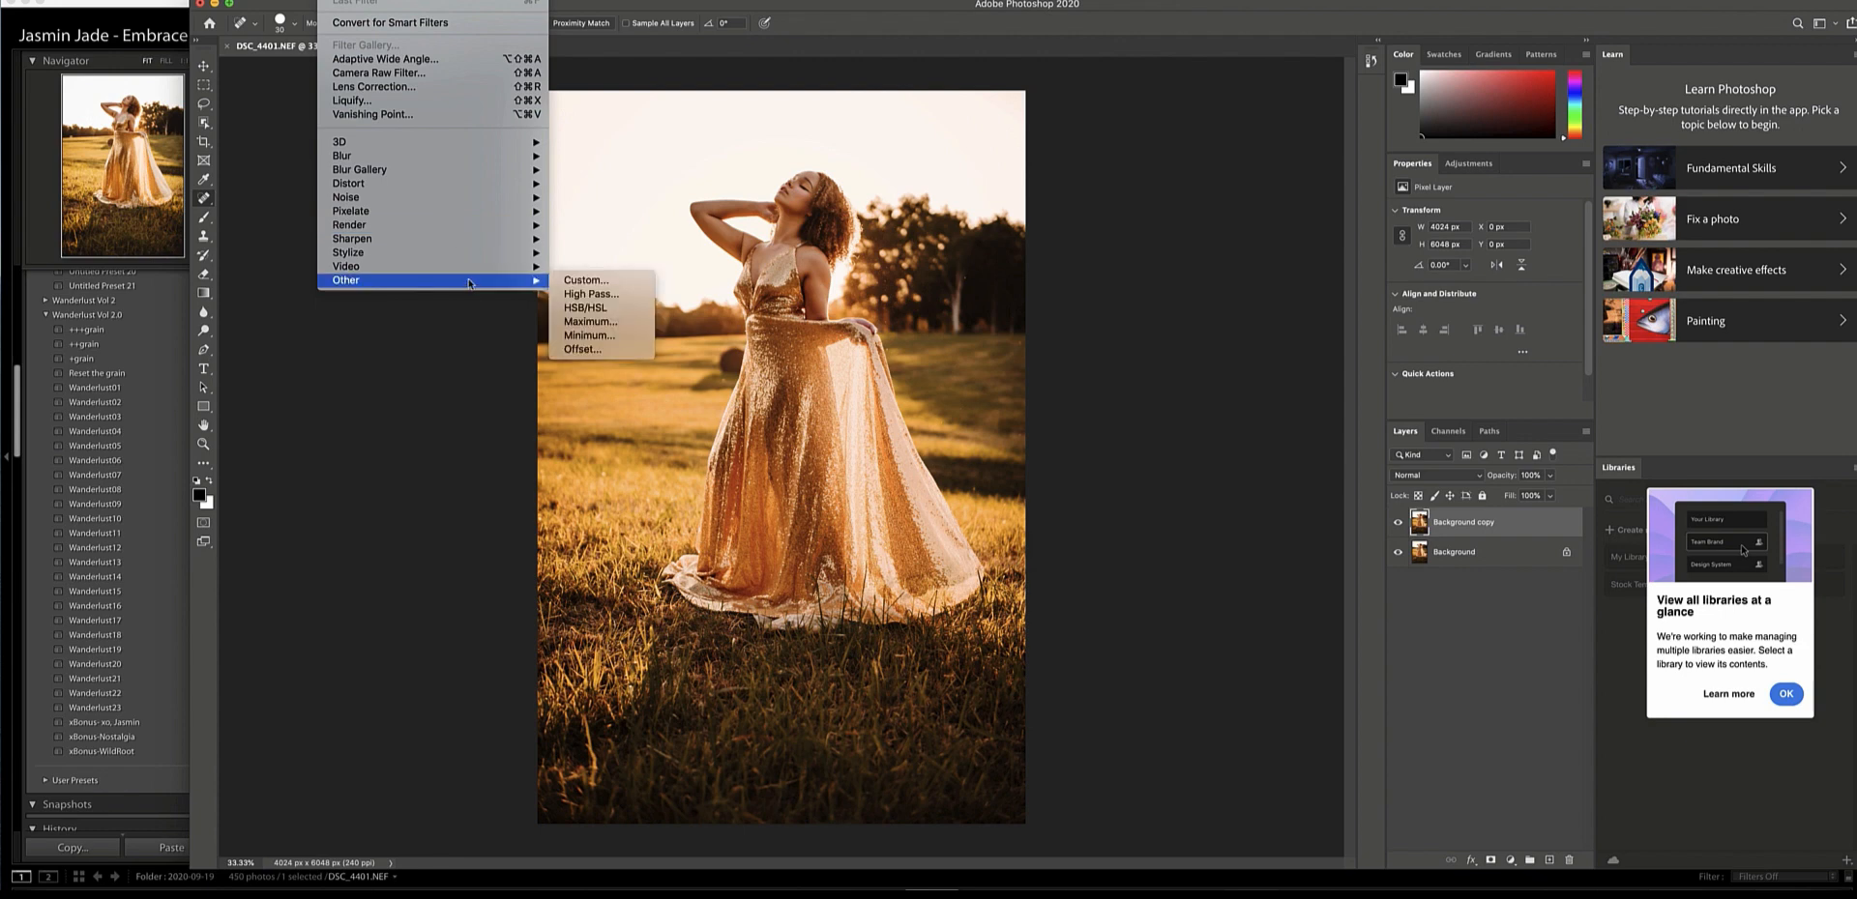
click(576, 293)
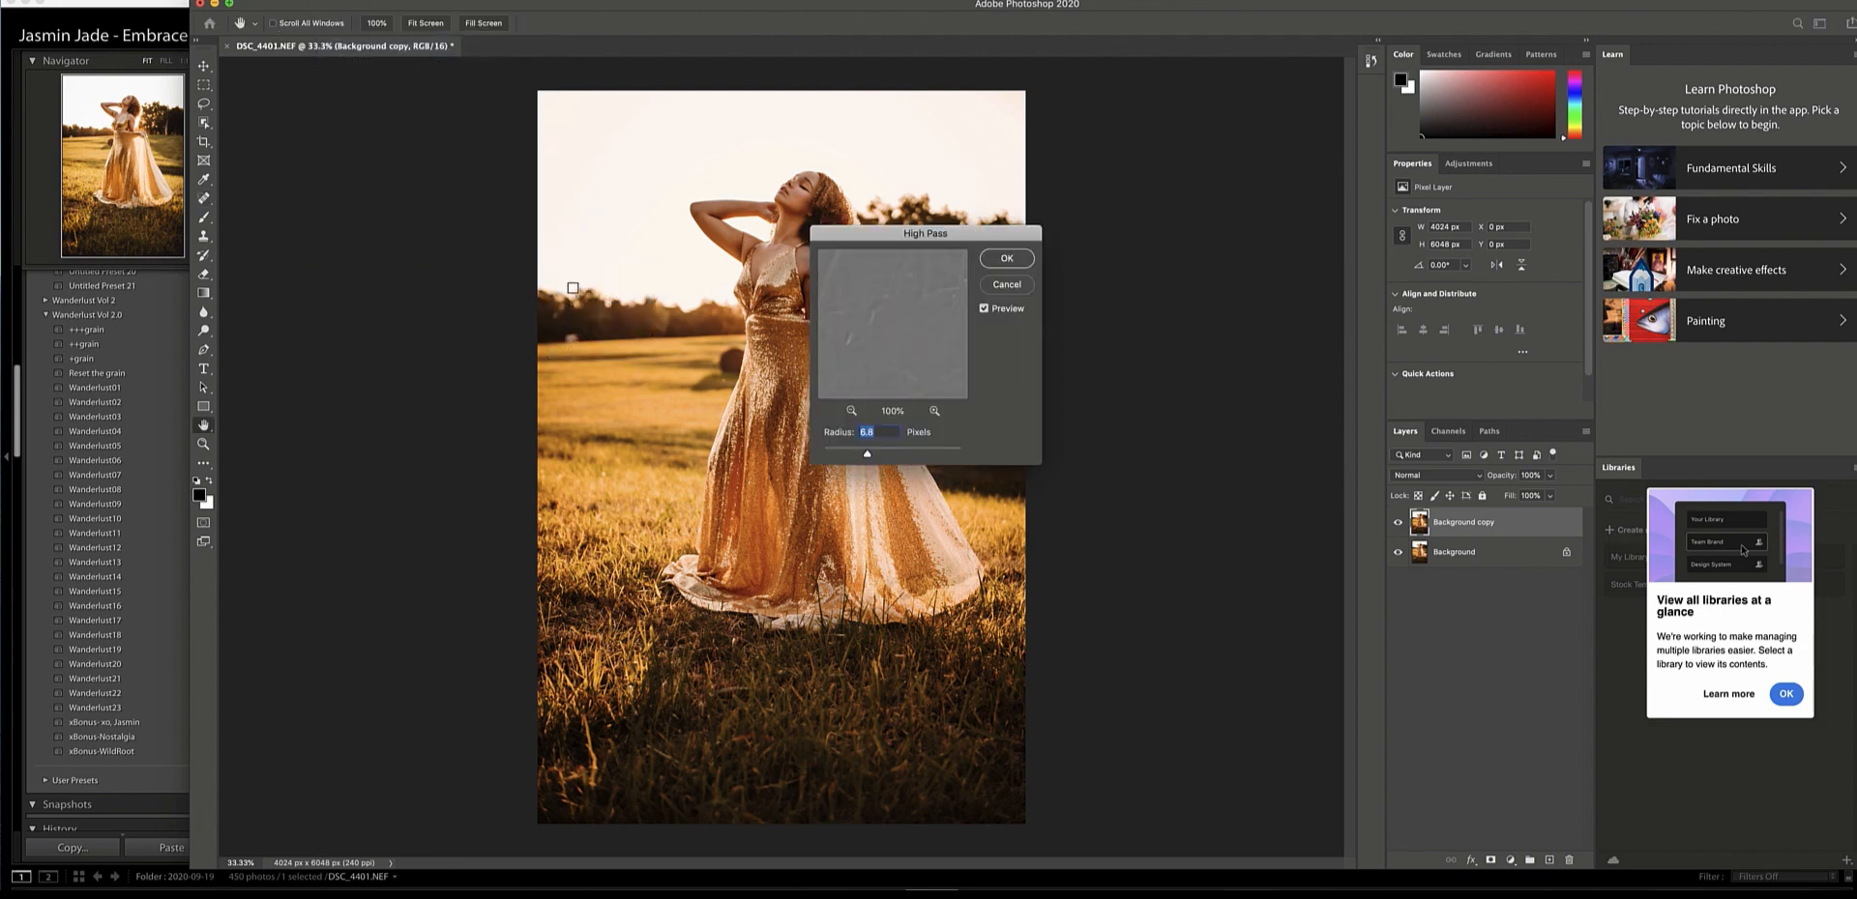
drag(863, 455, 854, 458)
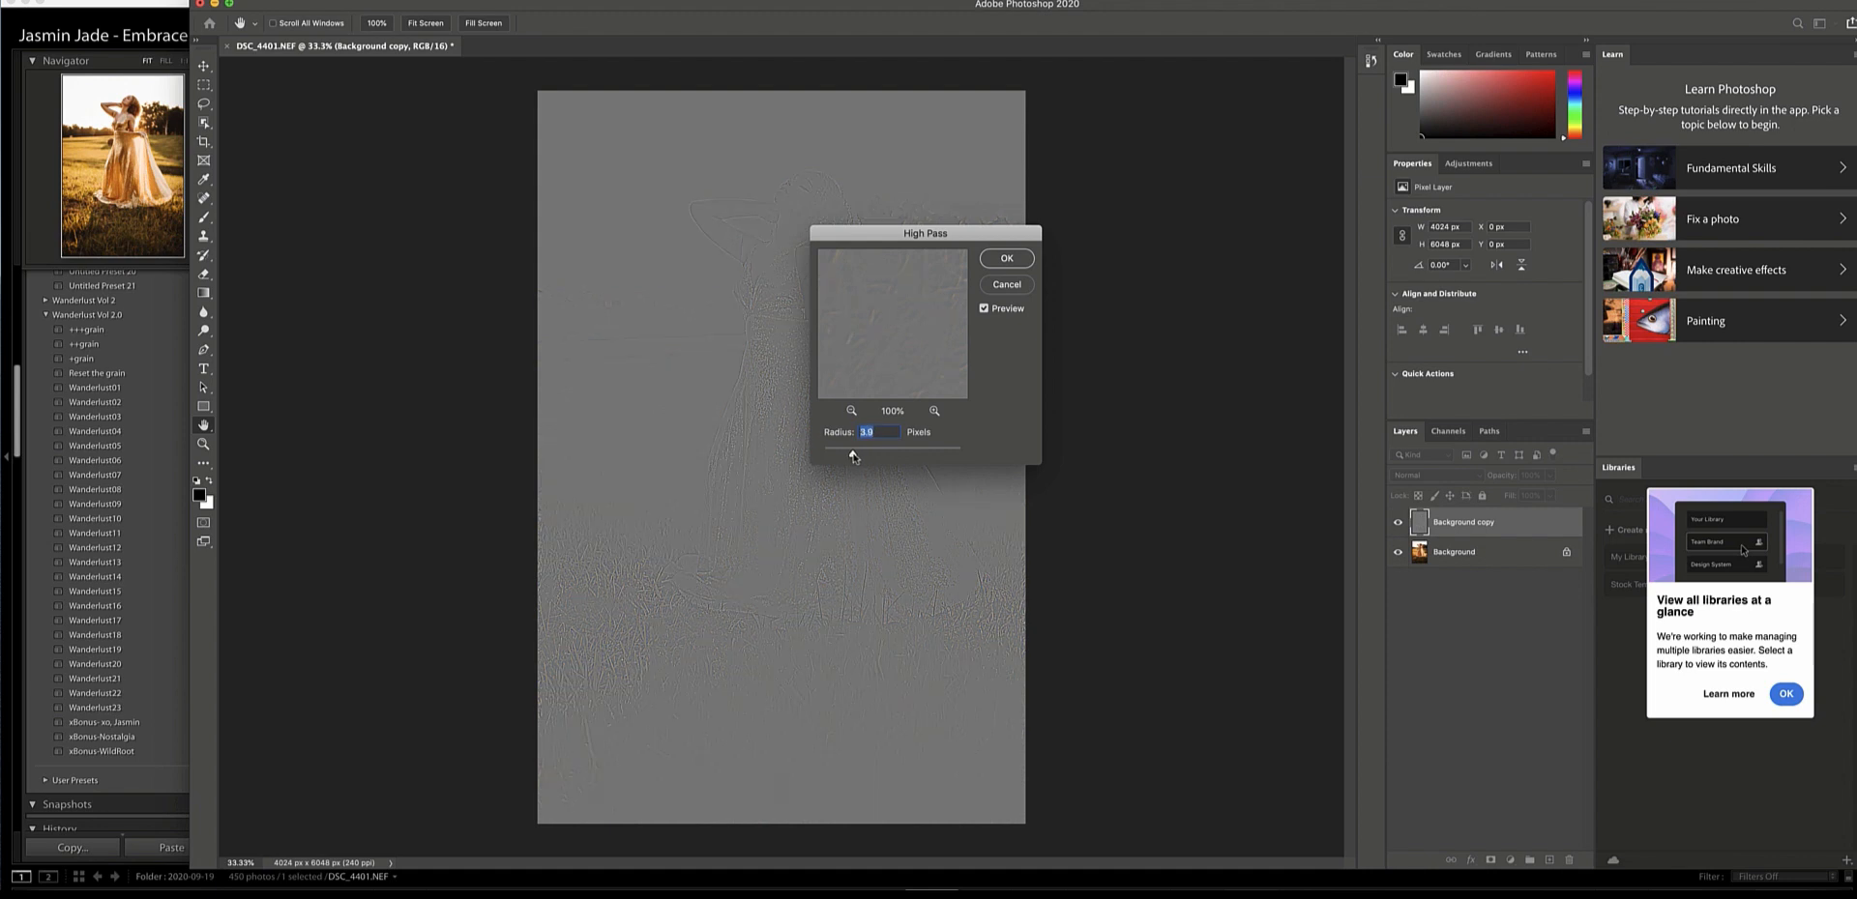
click(1005, 258)
key(j)
Set the High Pass layer's blend mode to Soft Light, and check the sharpening on the dress and face up close.
click(1477, 472)
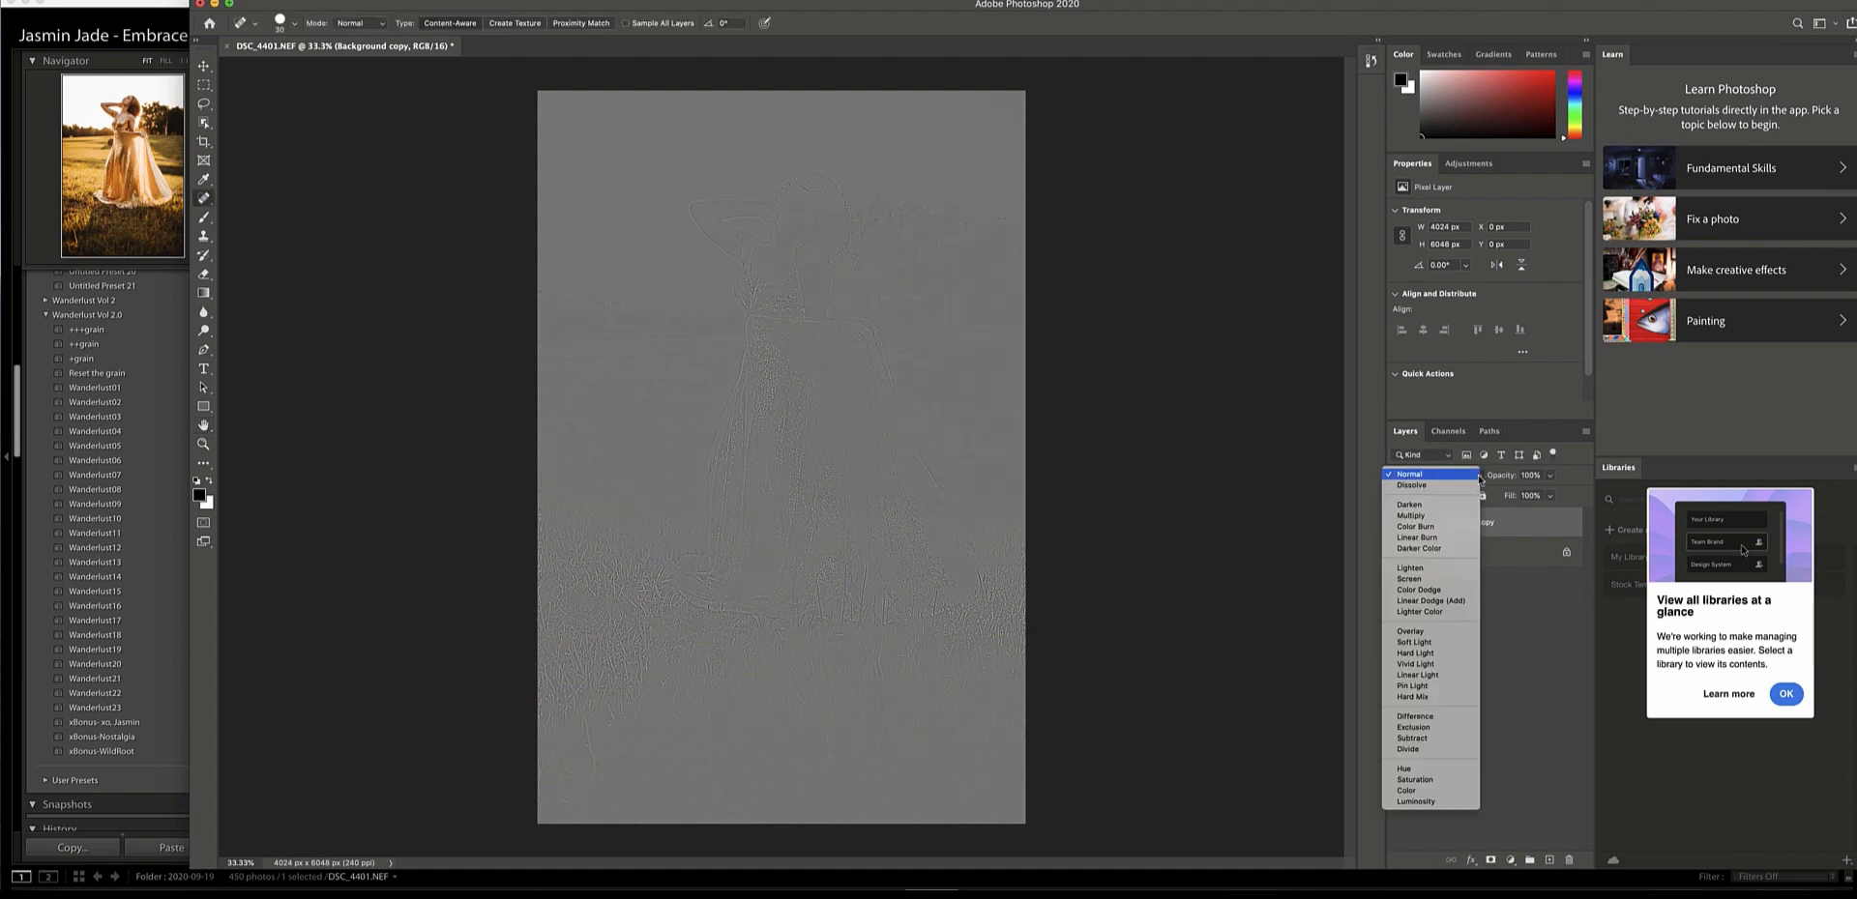
click(1455, 644)
key(super+1)
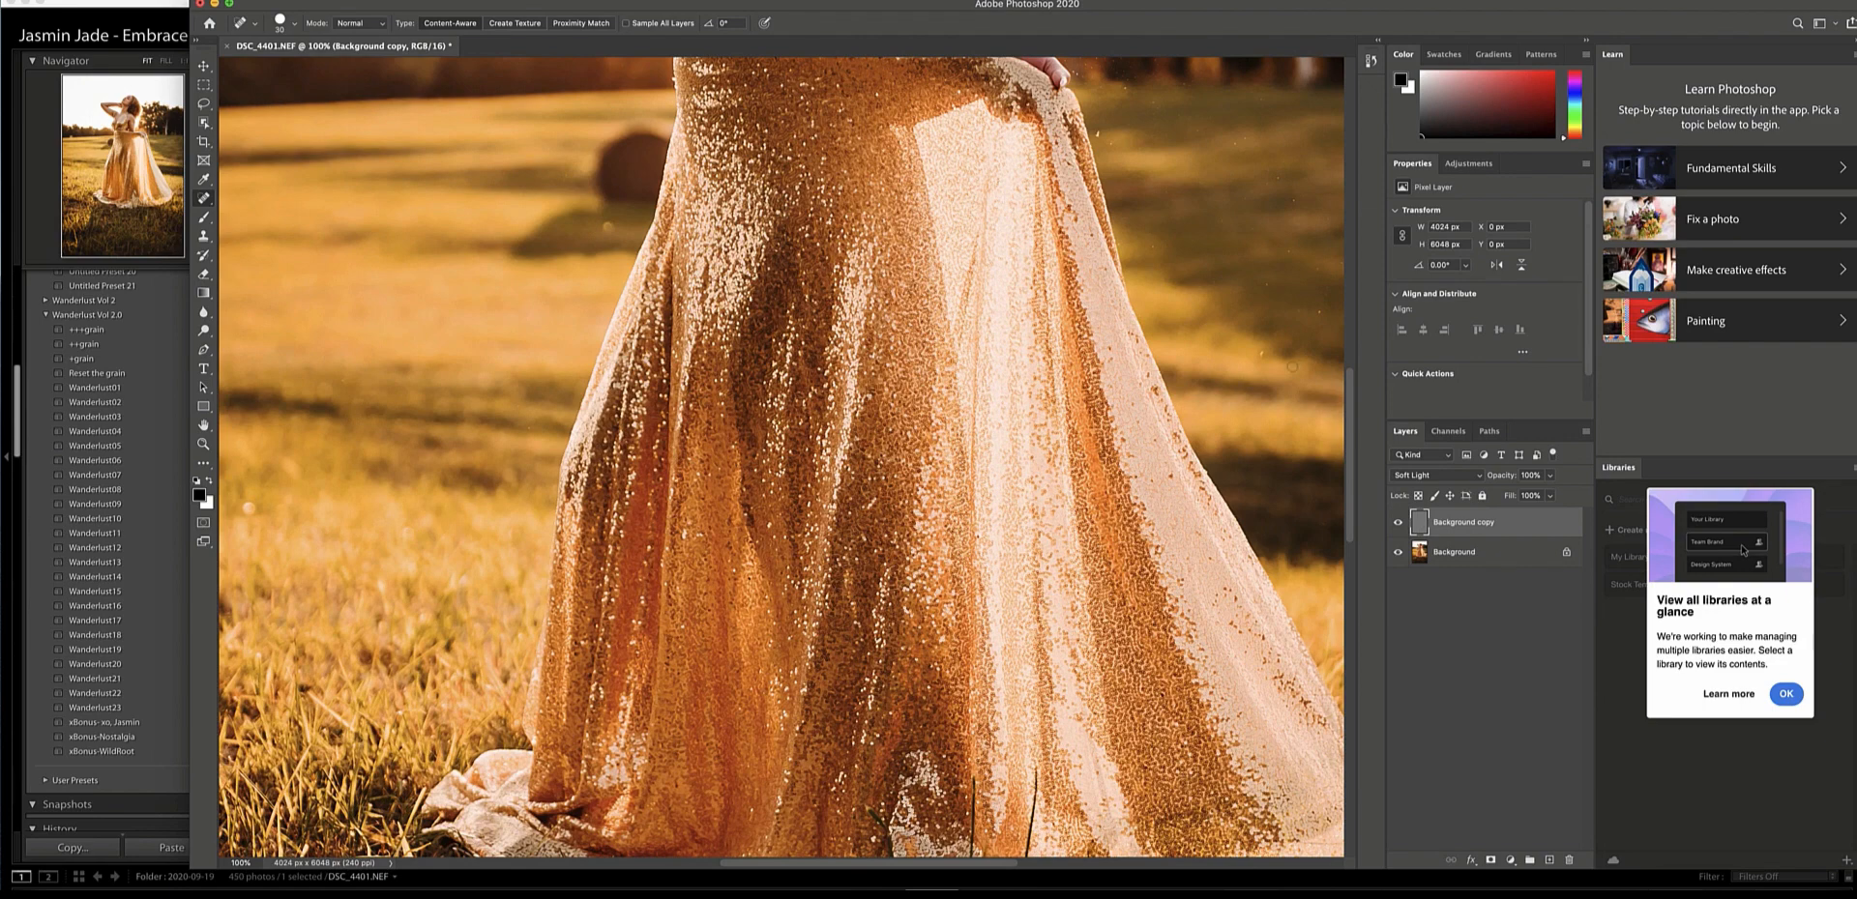
scroll(1292, 367, up, 6)
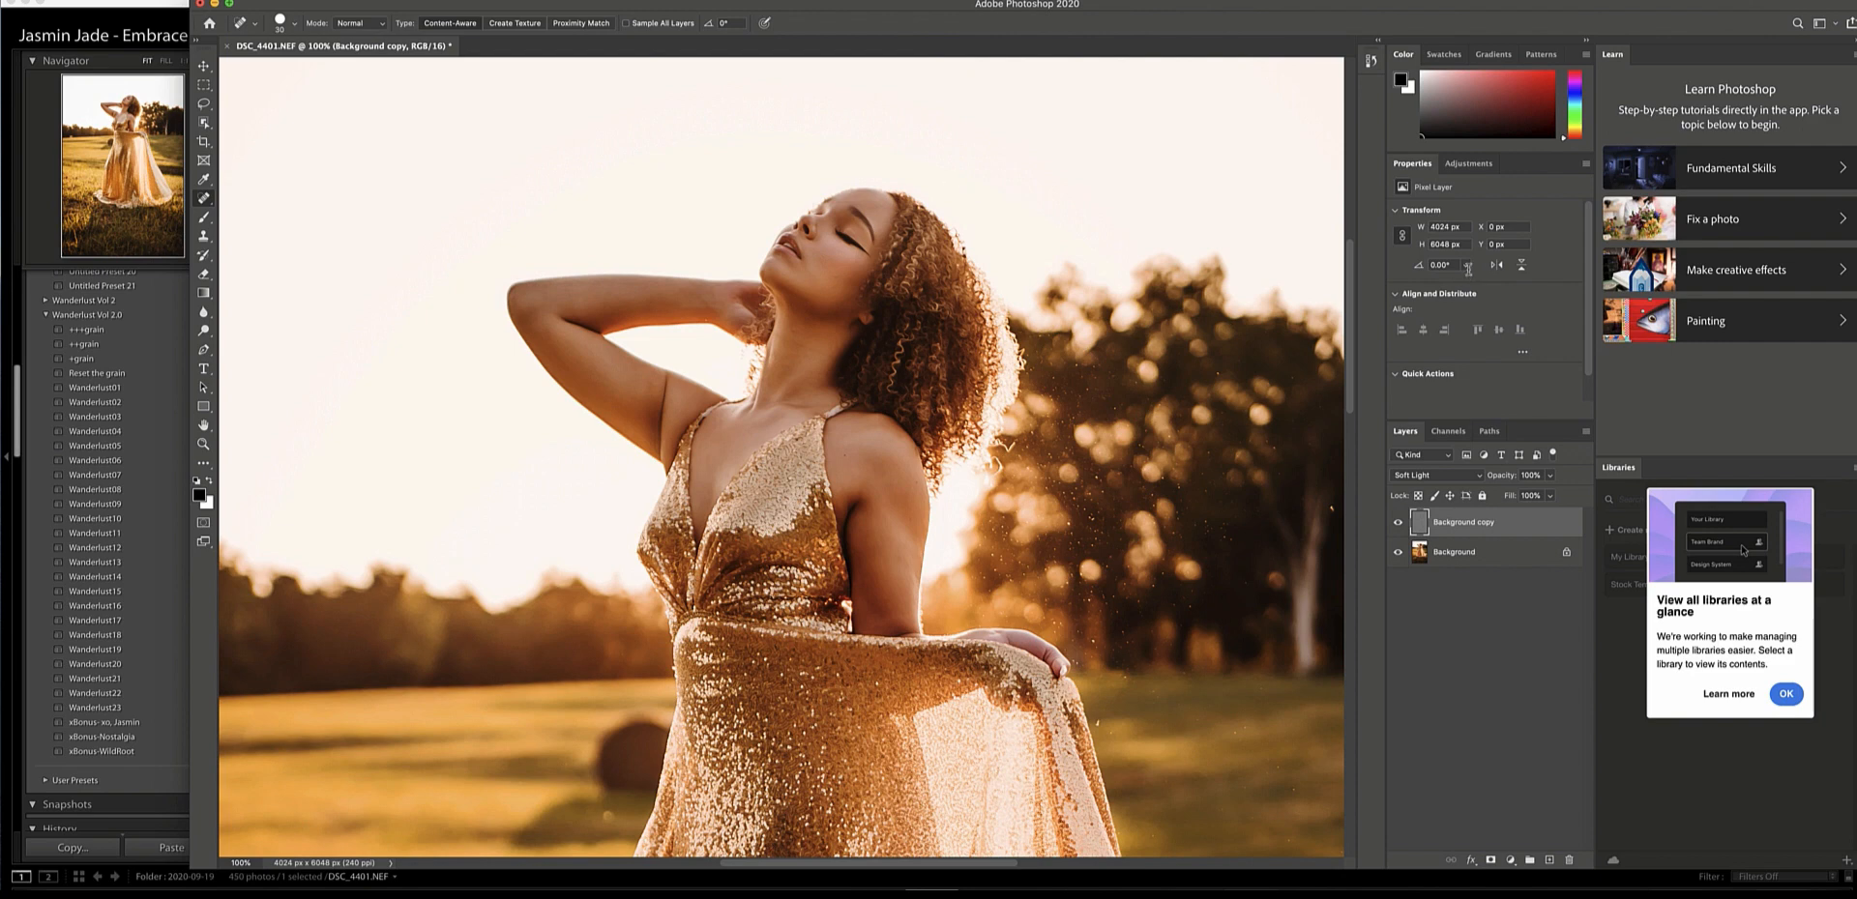
key(super+equal)
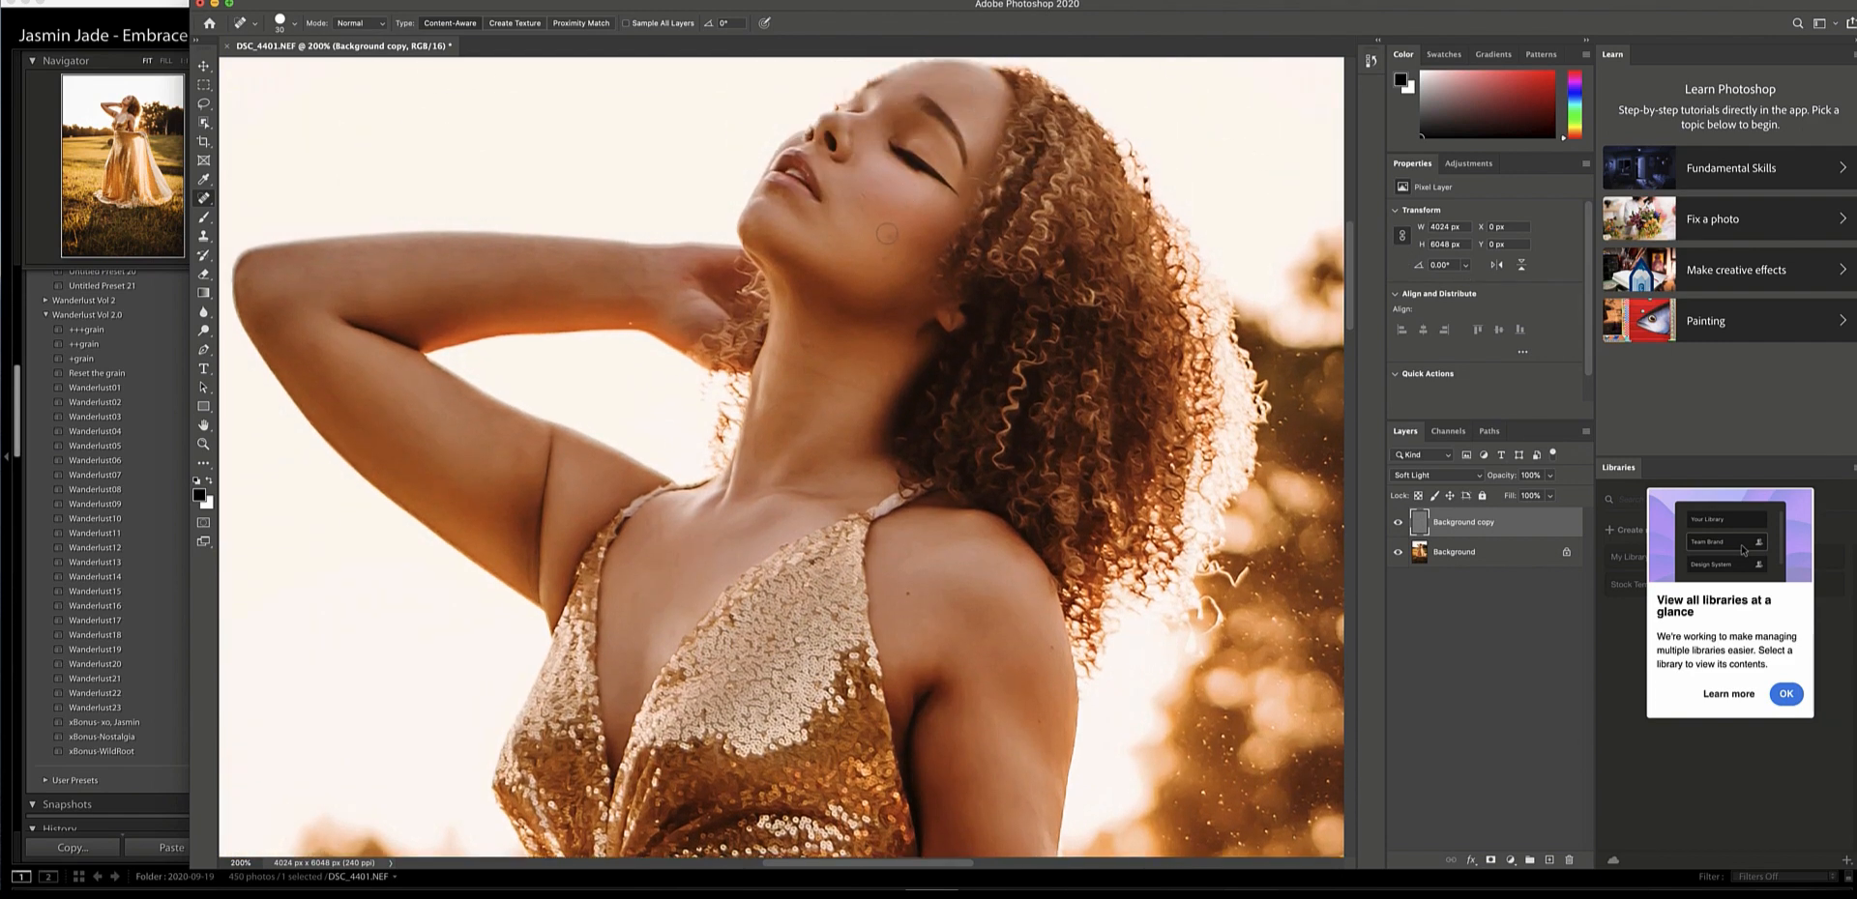
Reduce the healing brush size and flatten the sharpening layer into the background.
key(bracketleft)
click(217, 2)
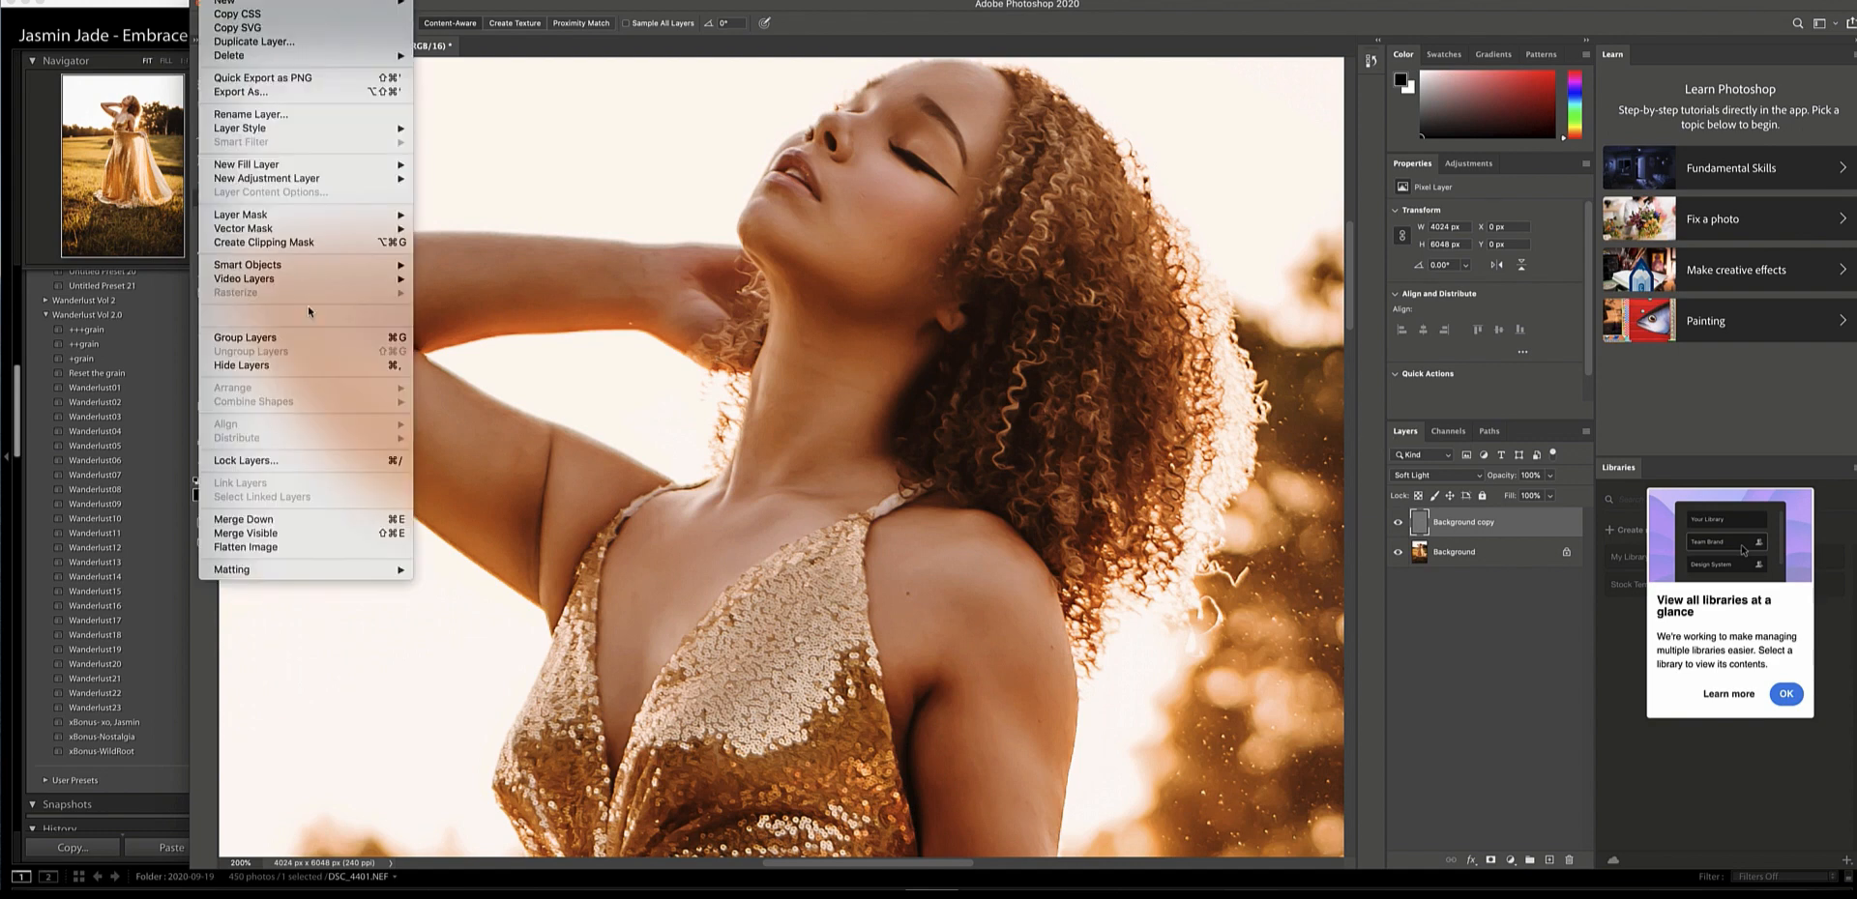
click(294, 546)
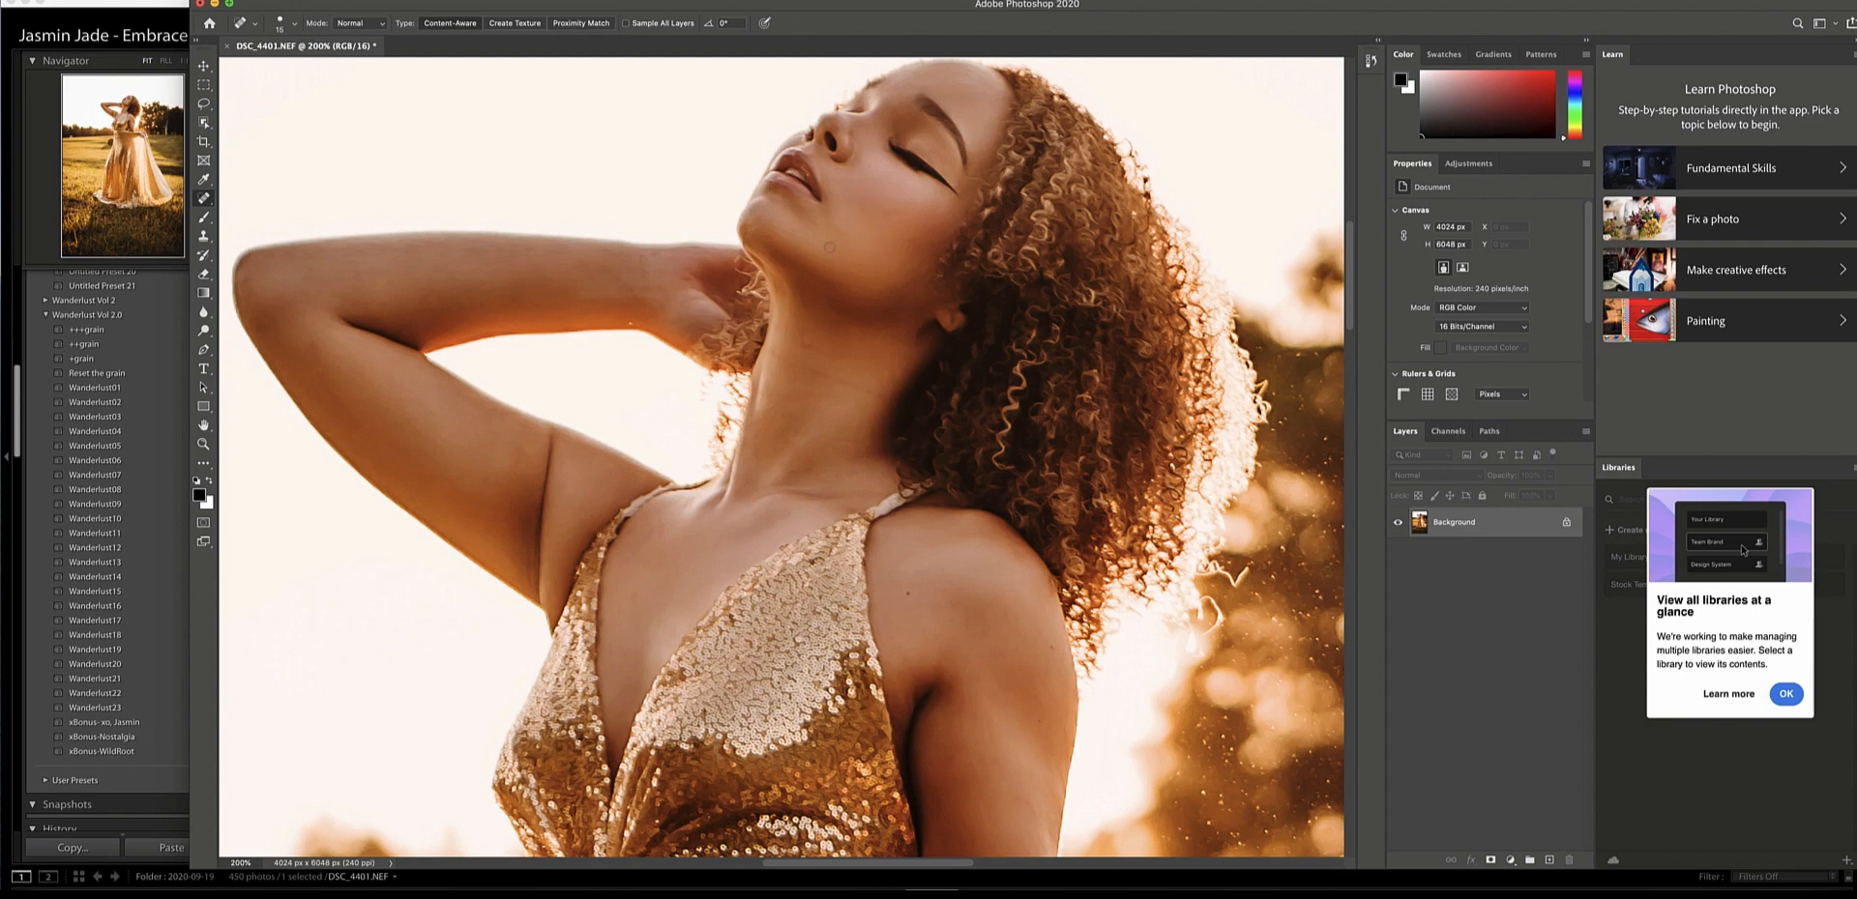
Check the dress close up and the full photo, and close the document DSC_4401.NEF with its changes saved.
scroll(975, 330, down, 5)
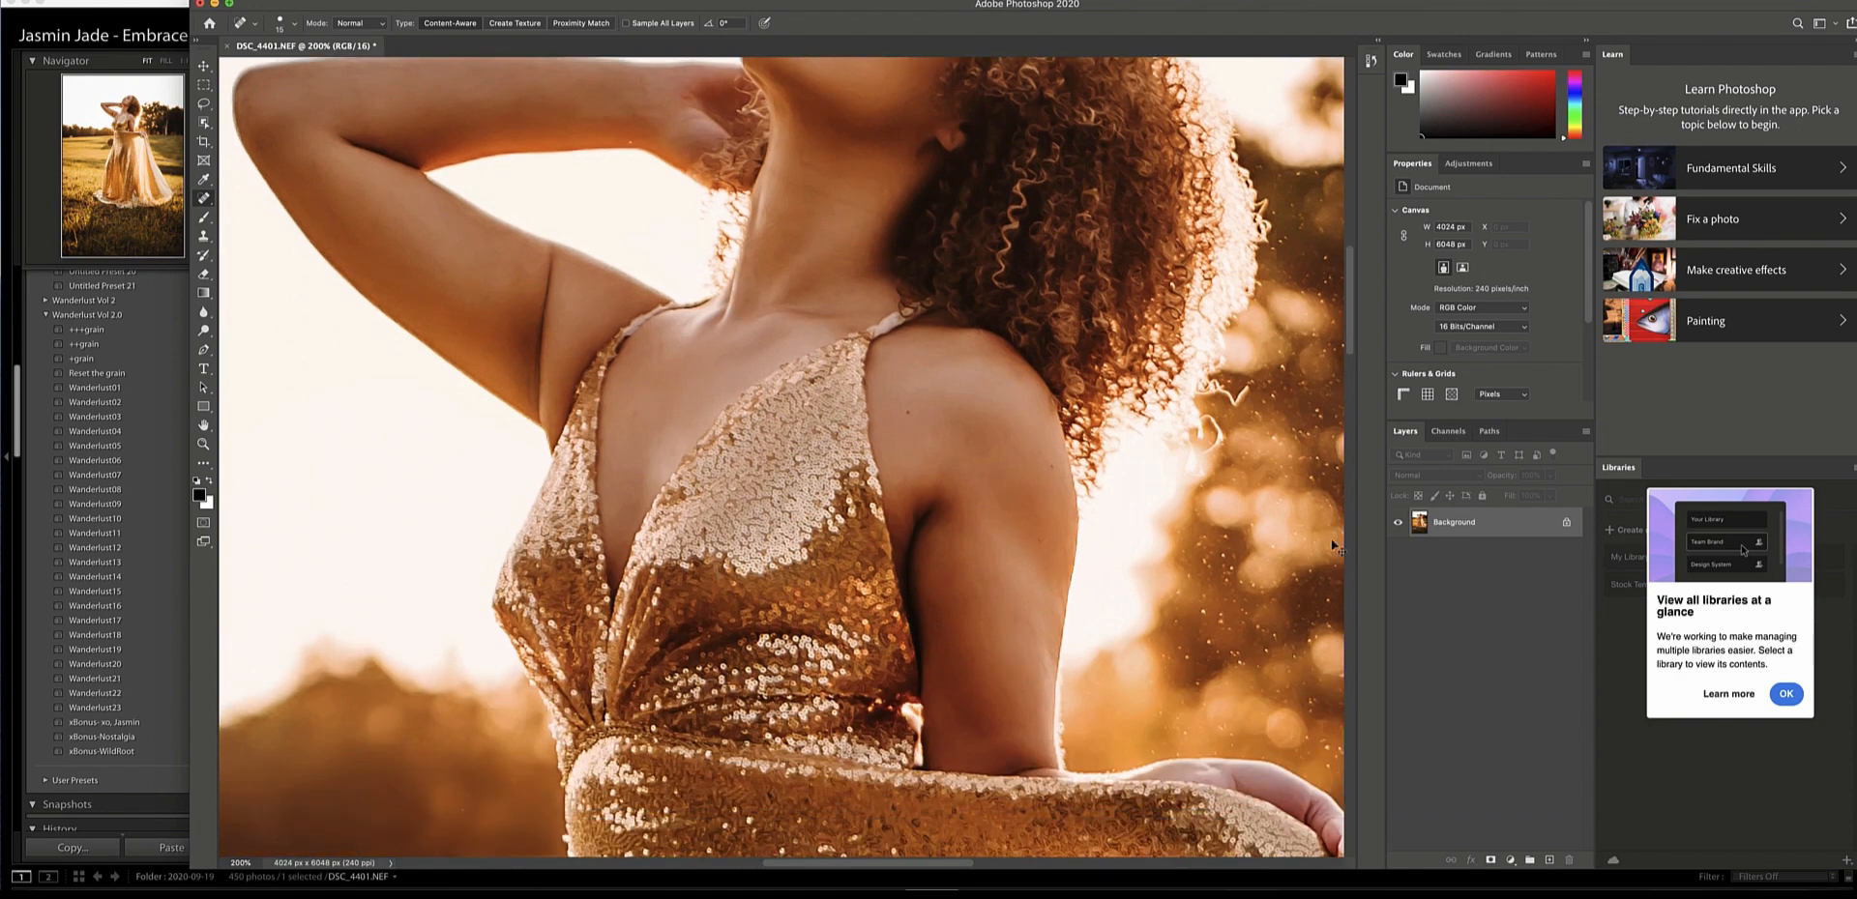
key(super+minus)
key(super+minus)
key(super+minus)
key(super+minus)
key(super+minus)
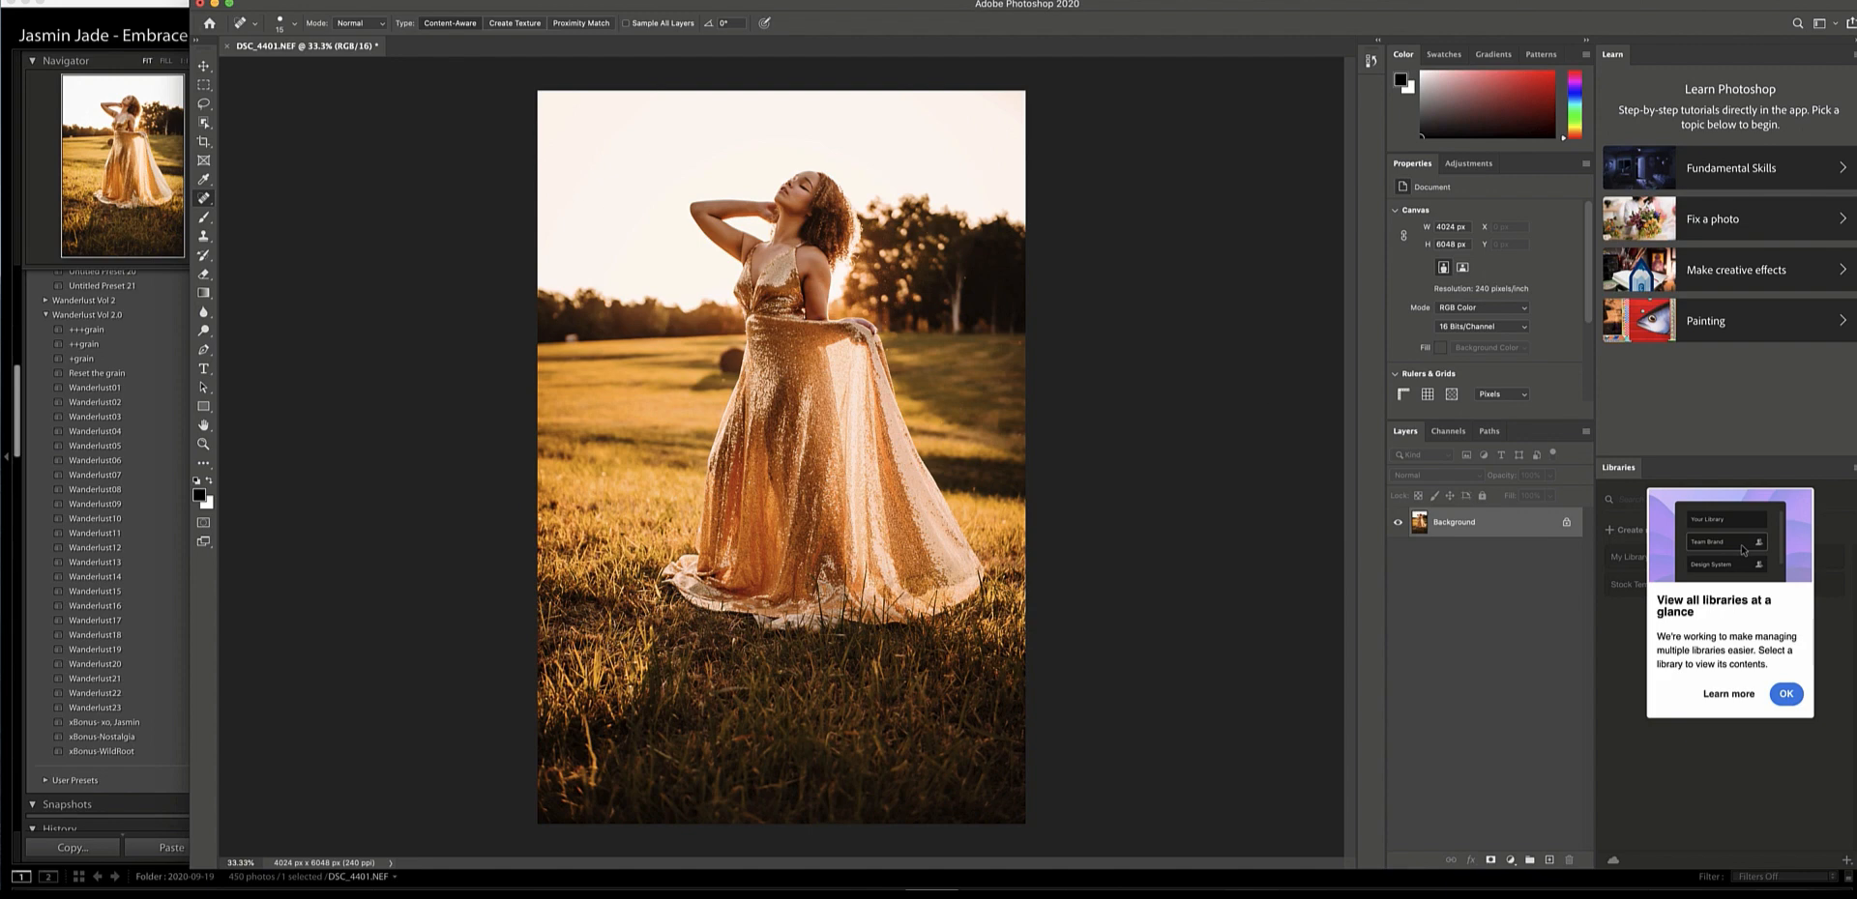
click(226, 45)
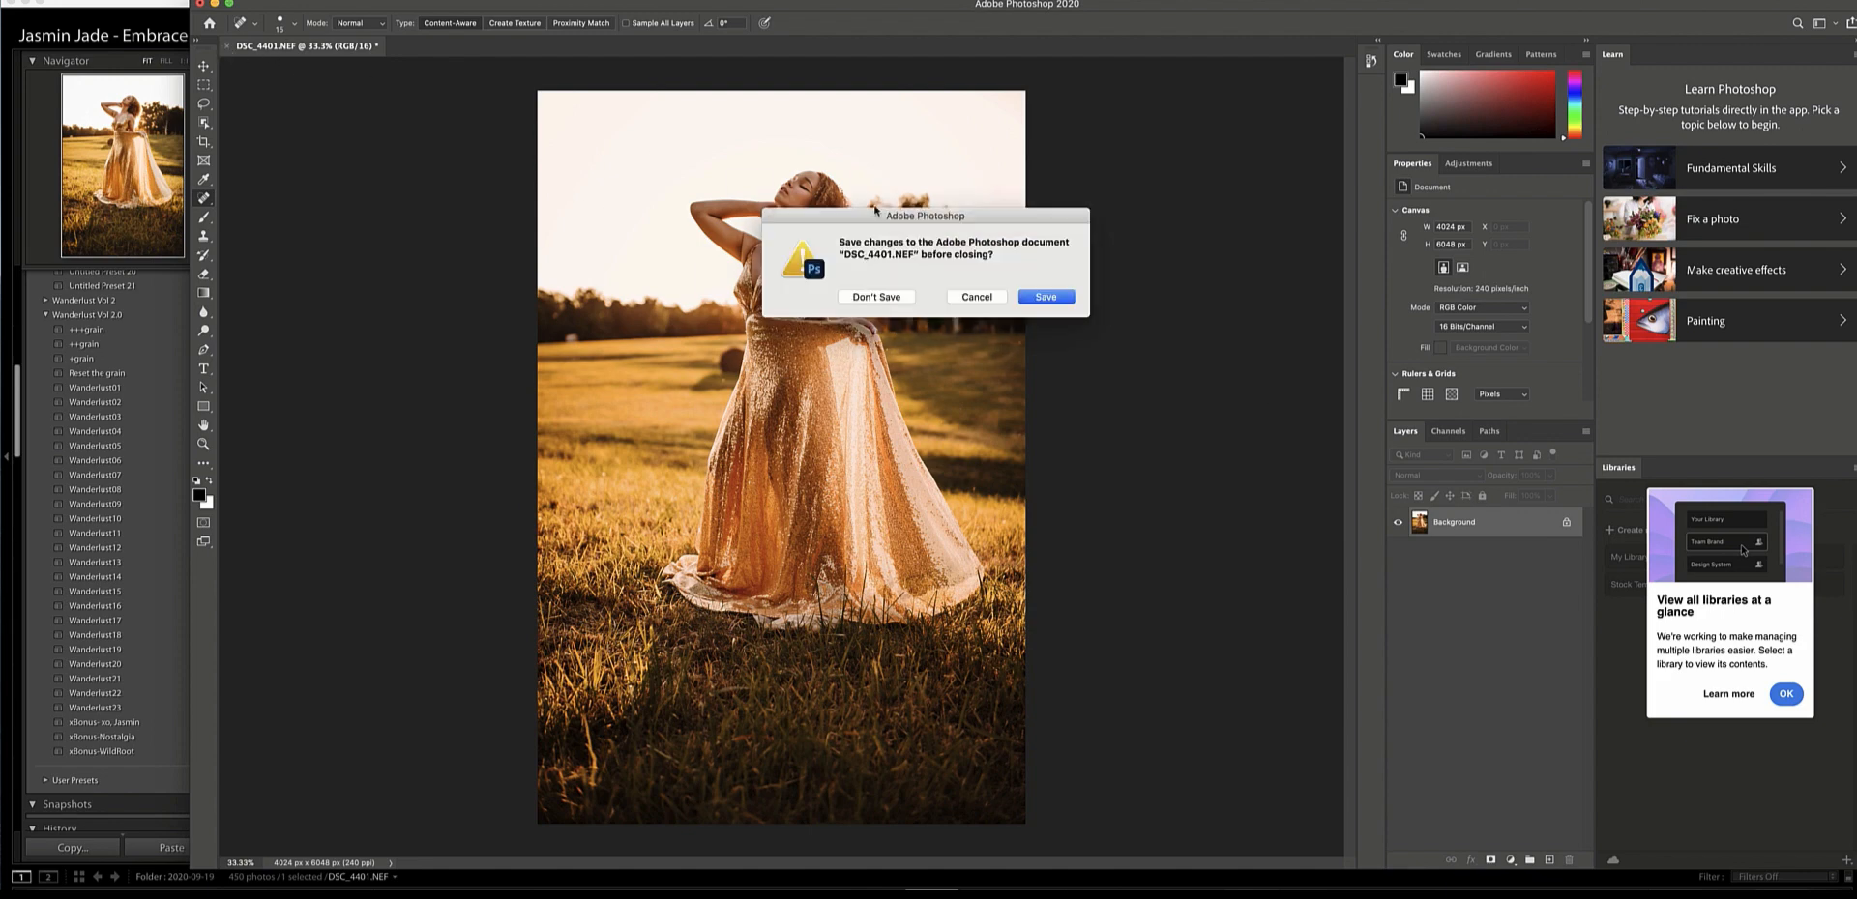
click(1047, 298)
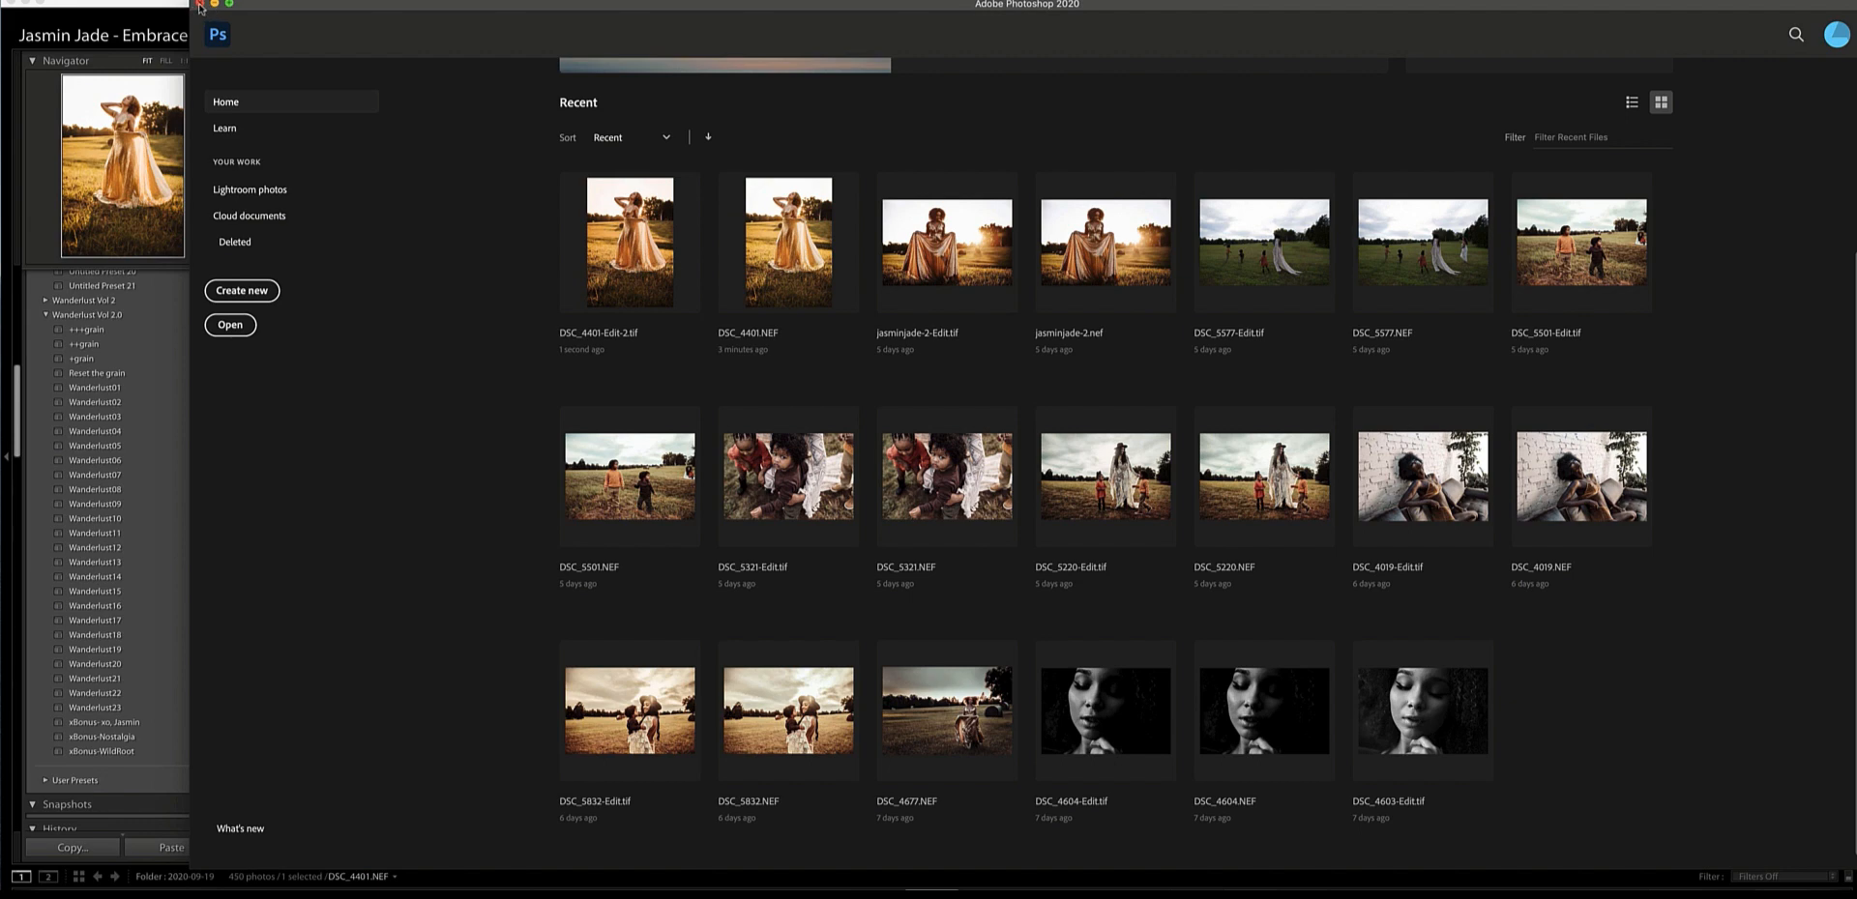
Close the Photoshop window to return to Lightroom, and crop the dark strip of grass off the bottom of DSC_4401-Edit-2.tif.
click(199, 4)
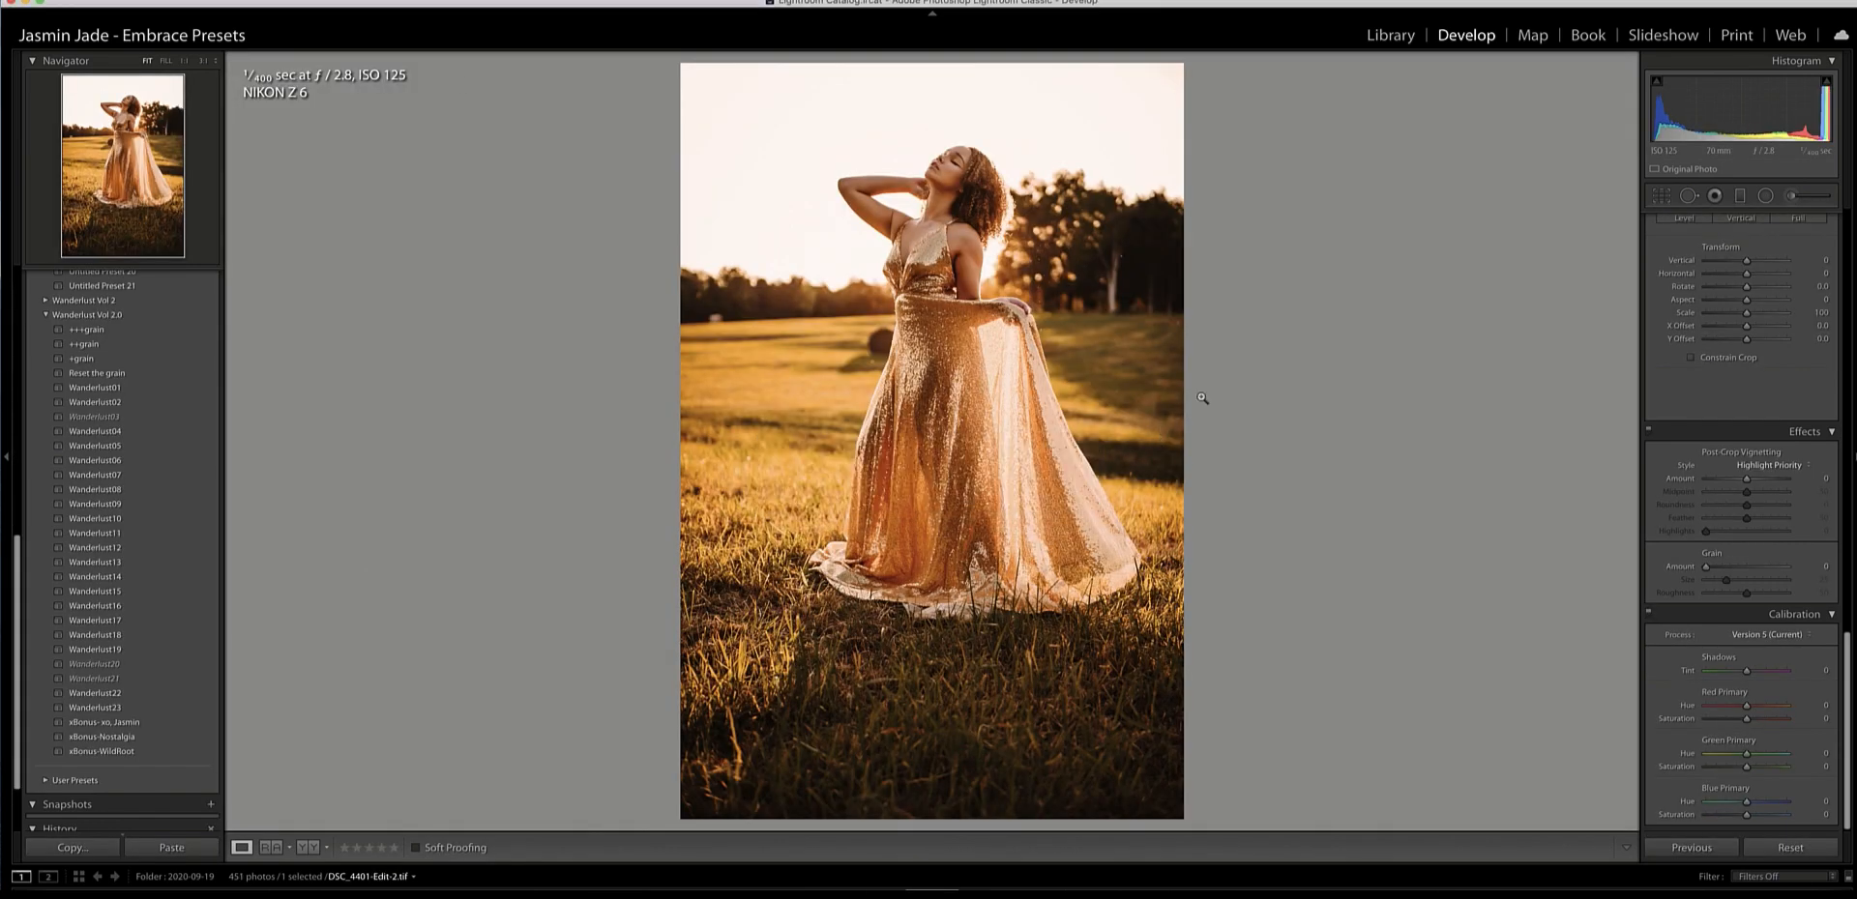
click(1661, 196)
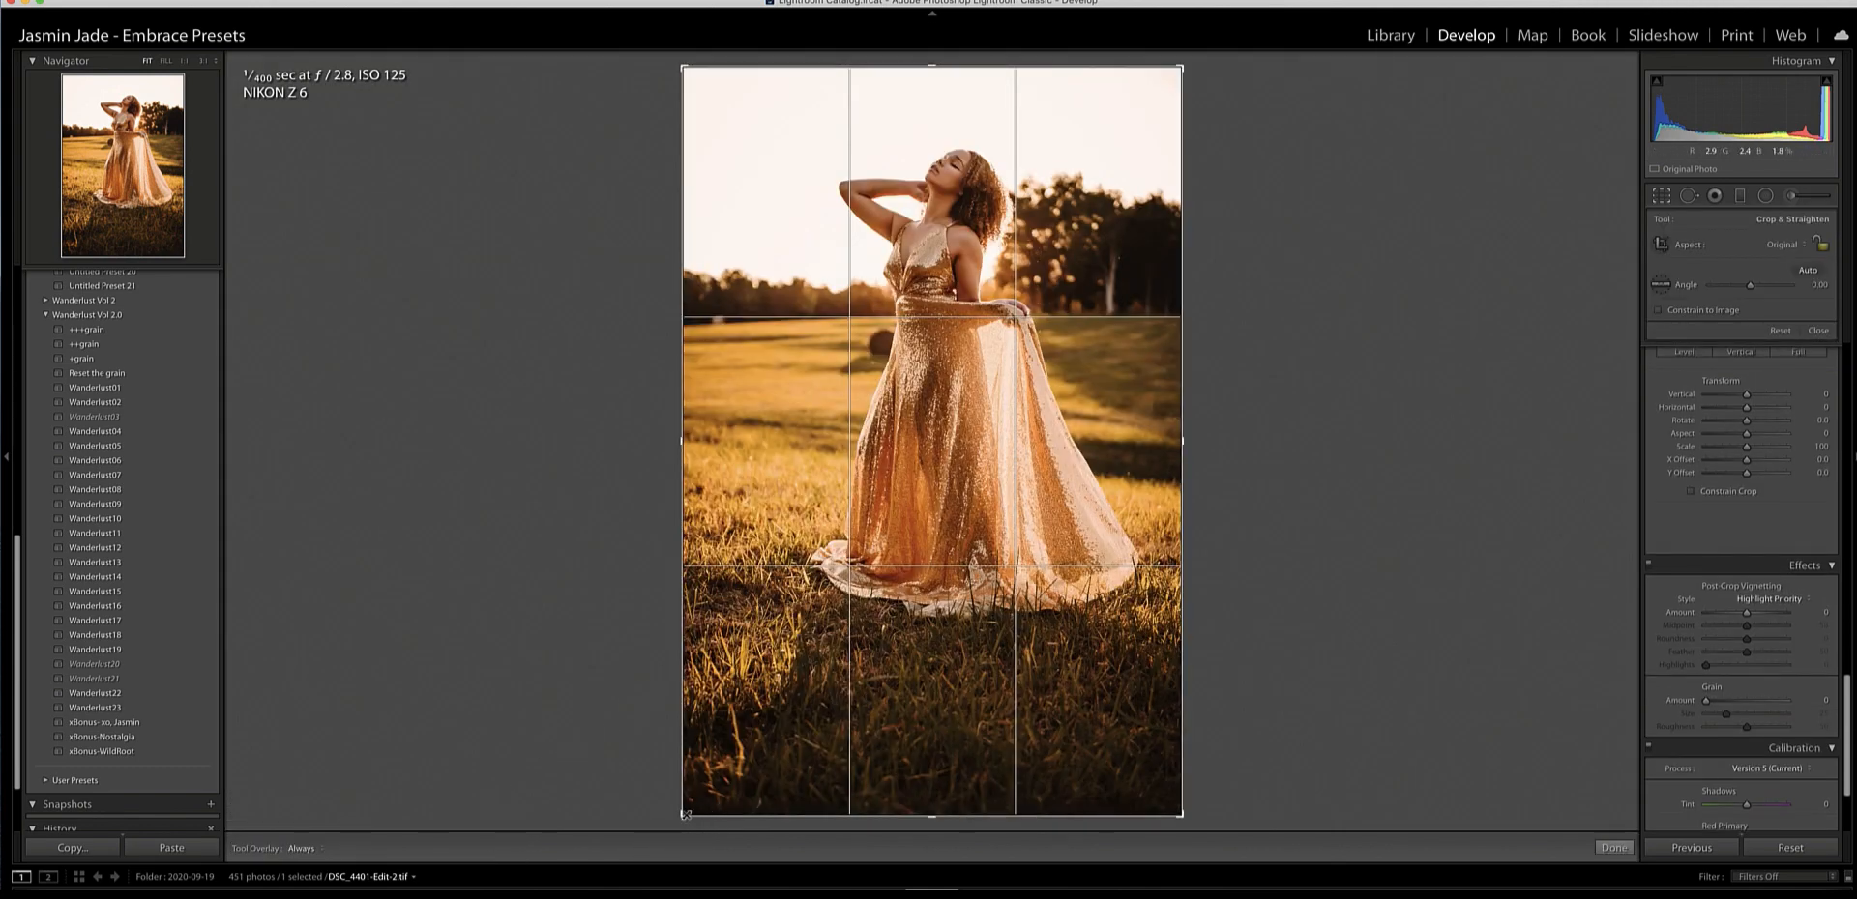
drag(691, 820, 689, 750)
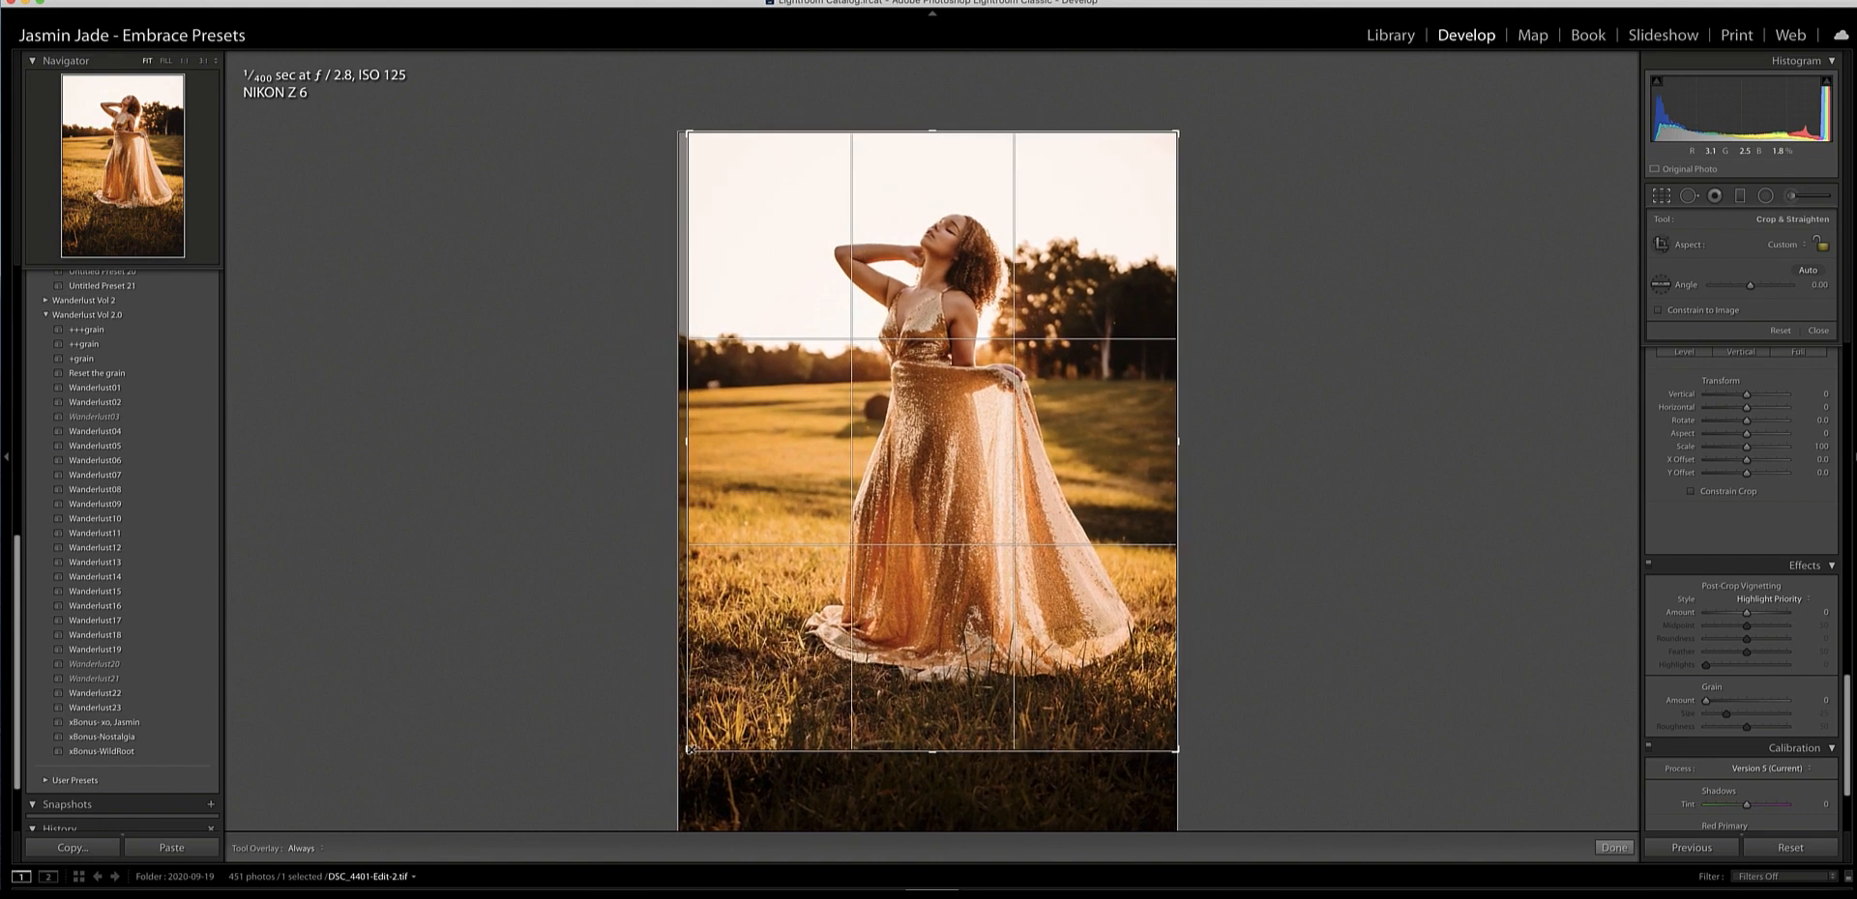
key(Return)
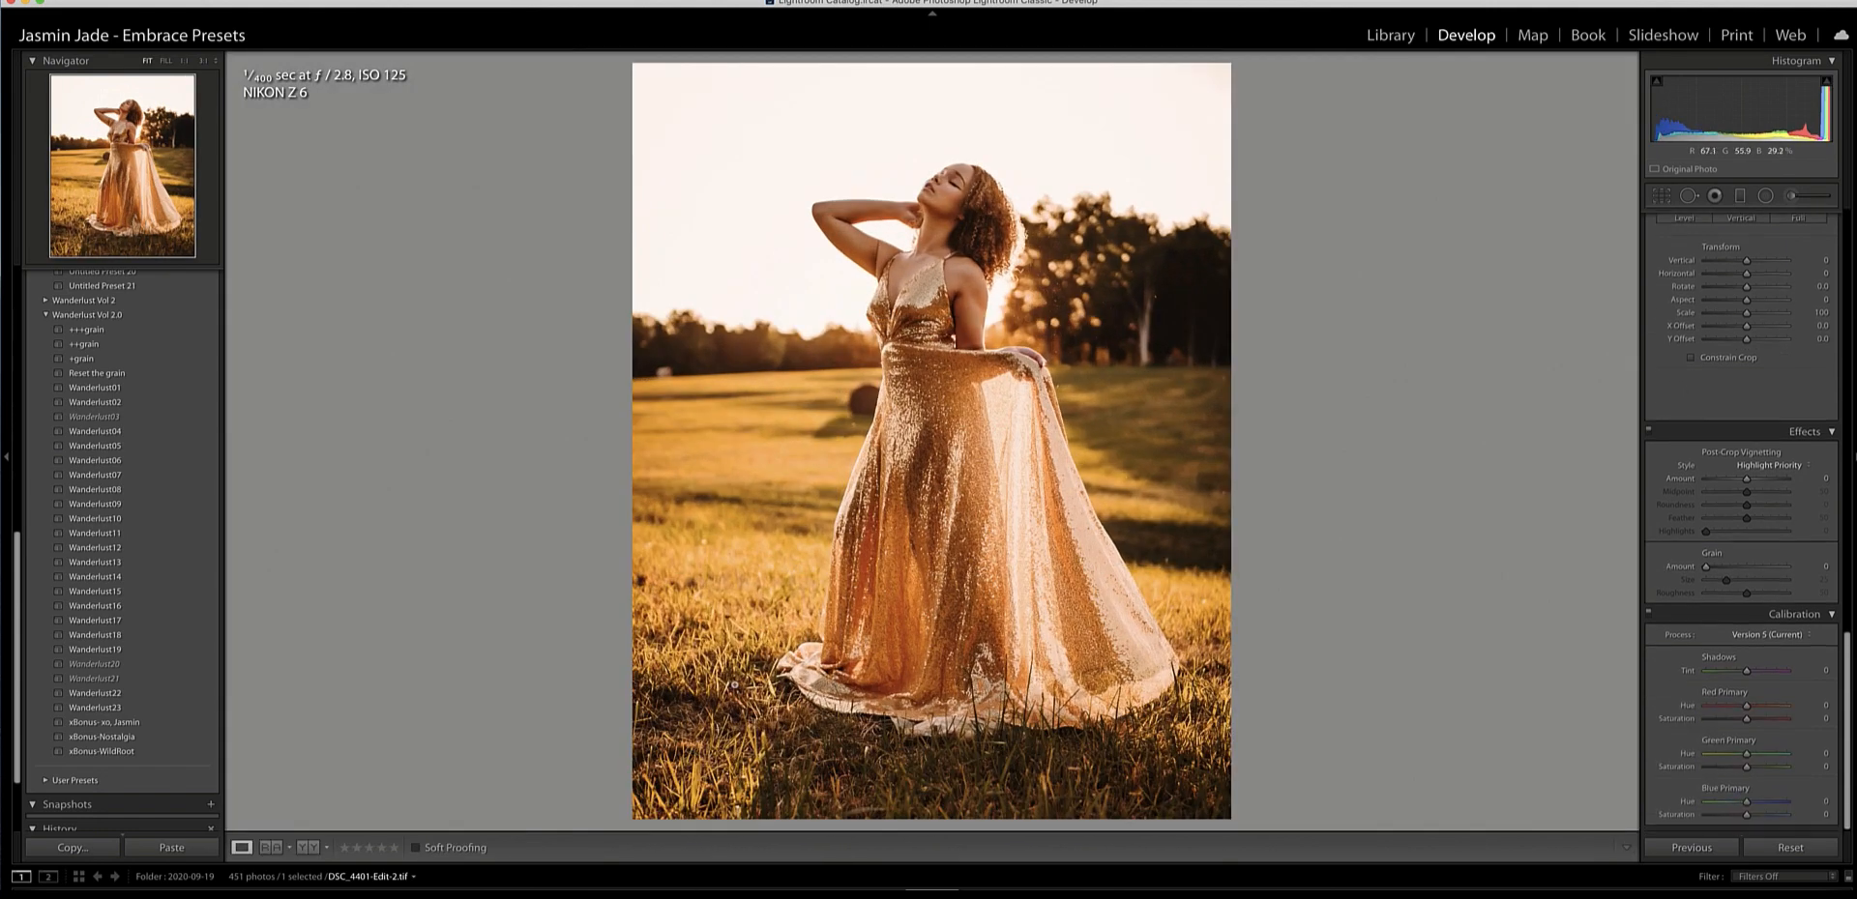
Narrow the photo's crop slightly by trimming its right side, keeping the woman and her whole dress in the frame.
click(1661, 195)
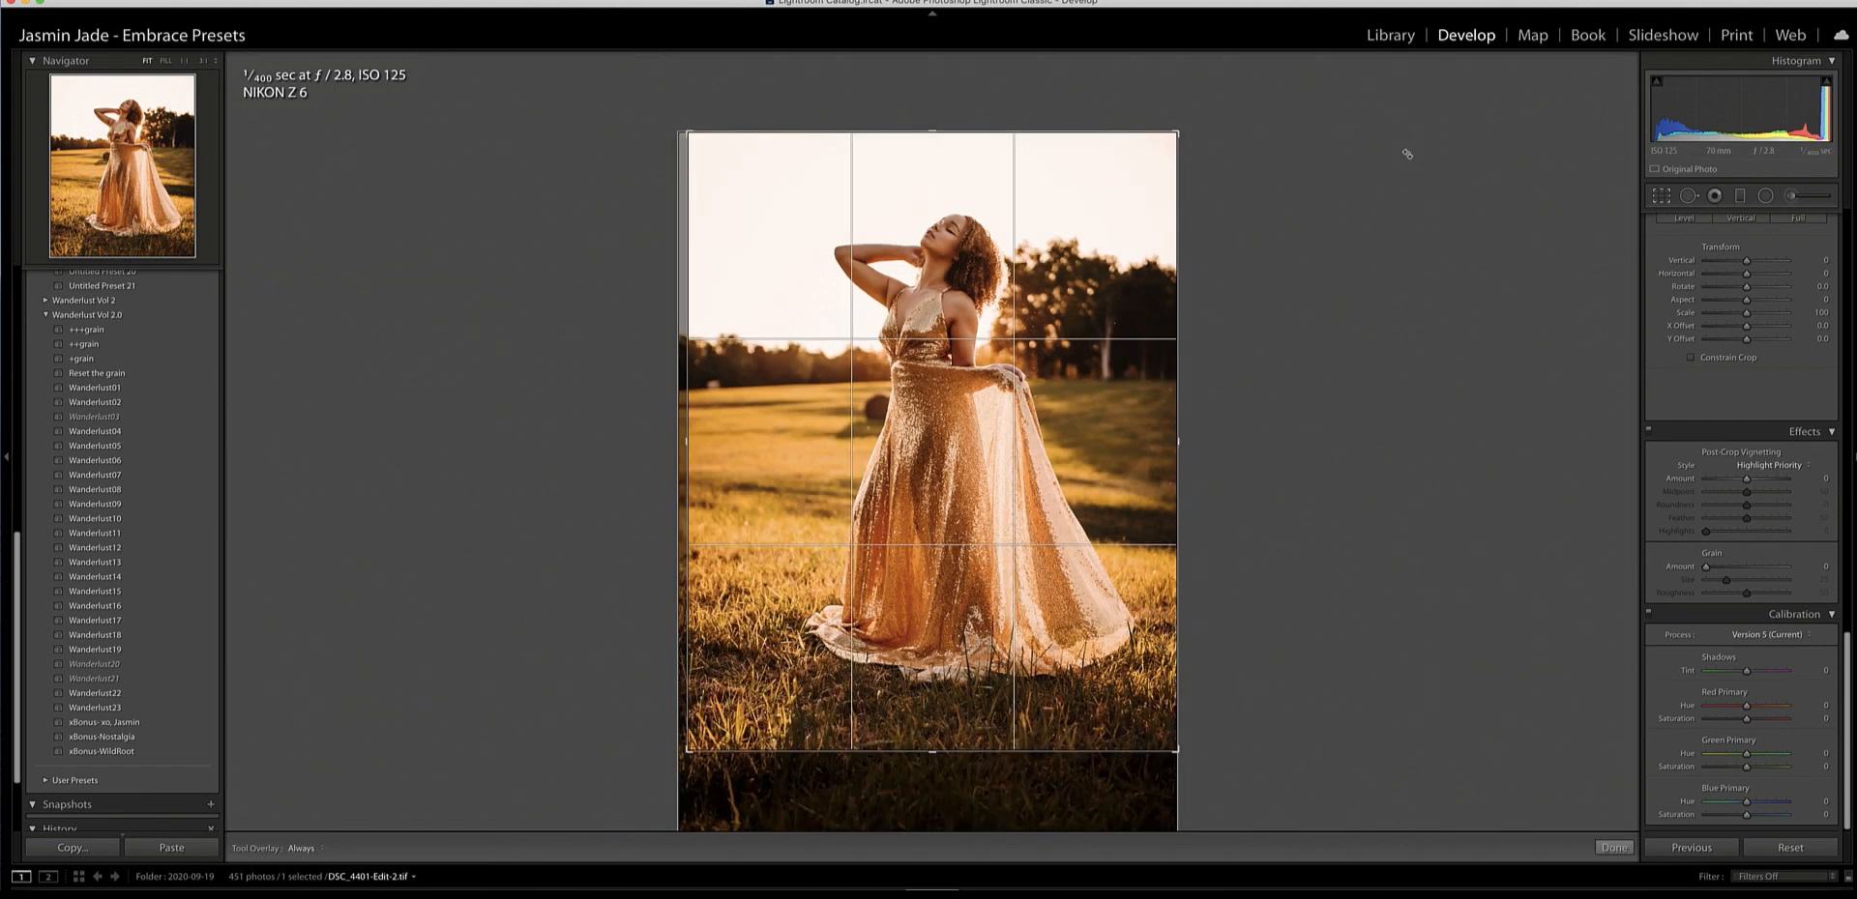
drag(1177, 133, 1163, 134)
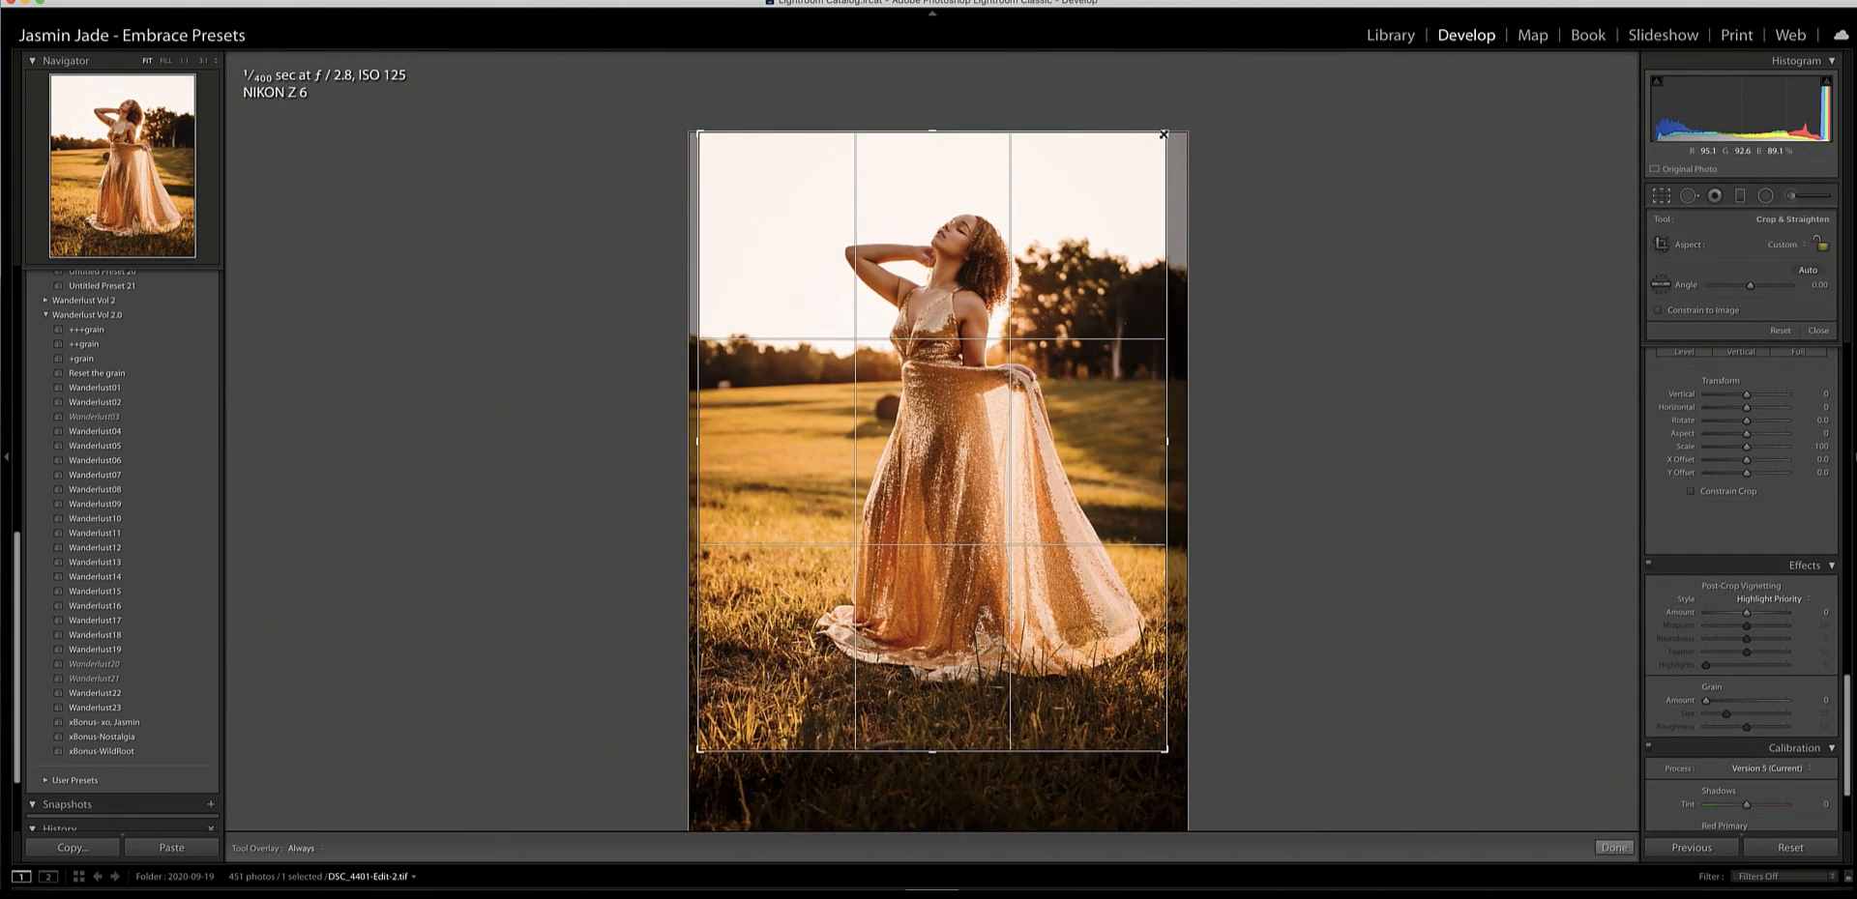
key(Return)
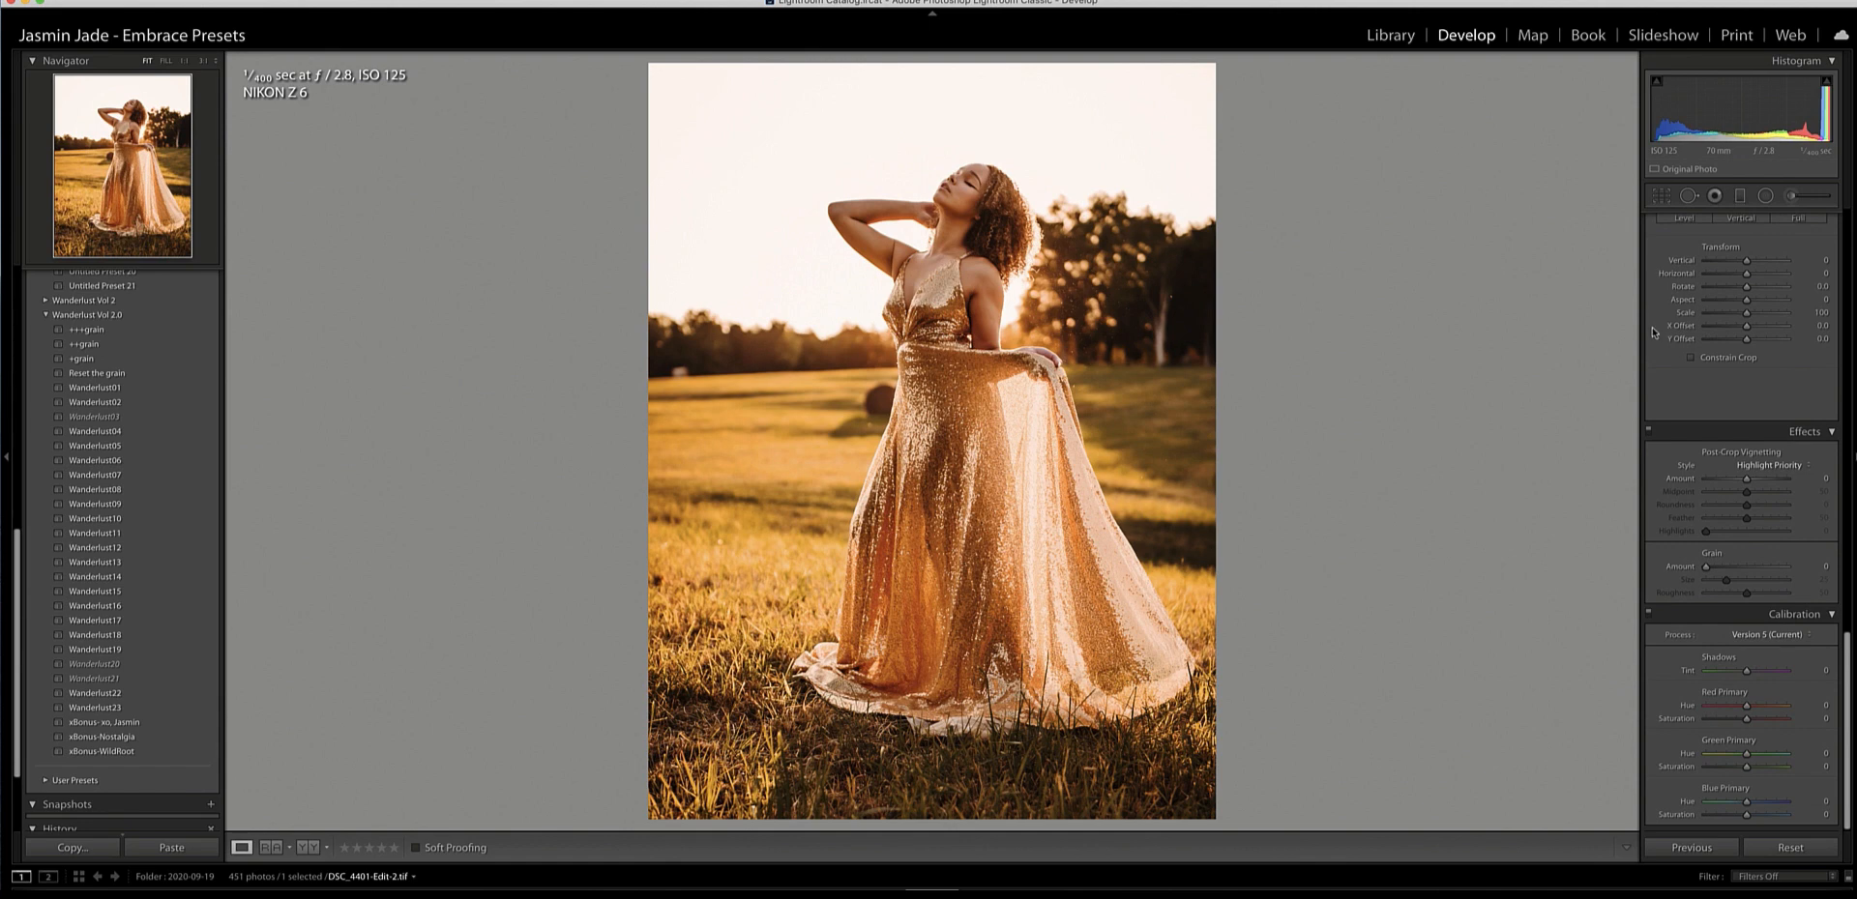
Set the cropped photo's Temp to +7, Clarity to +12 and Exposure to +0.15.
scroll(1756, 340, up, 15)
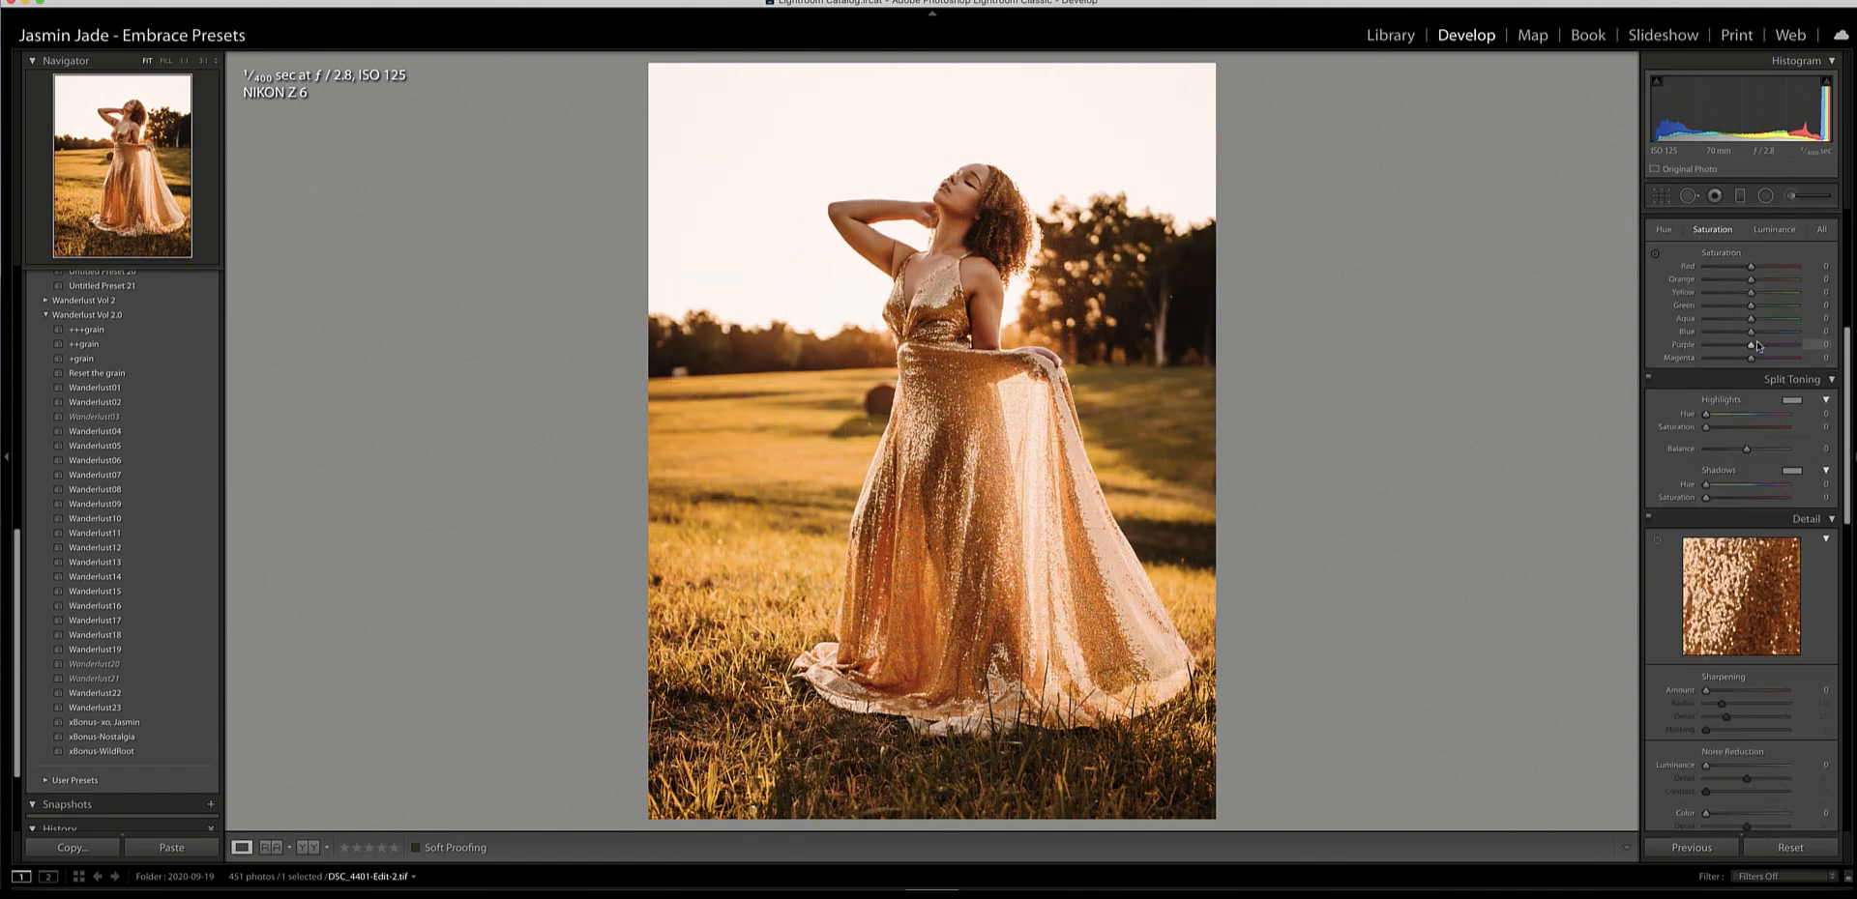
drag(1746, 313, 1754, 320)
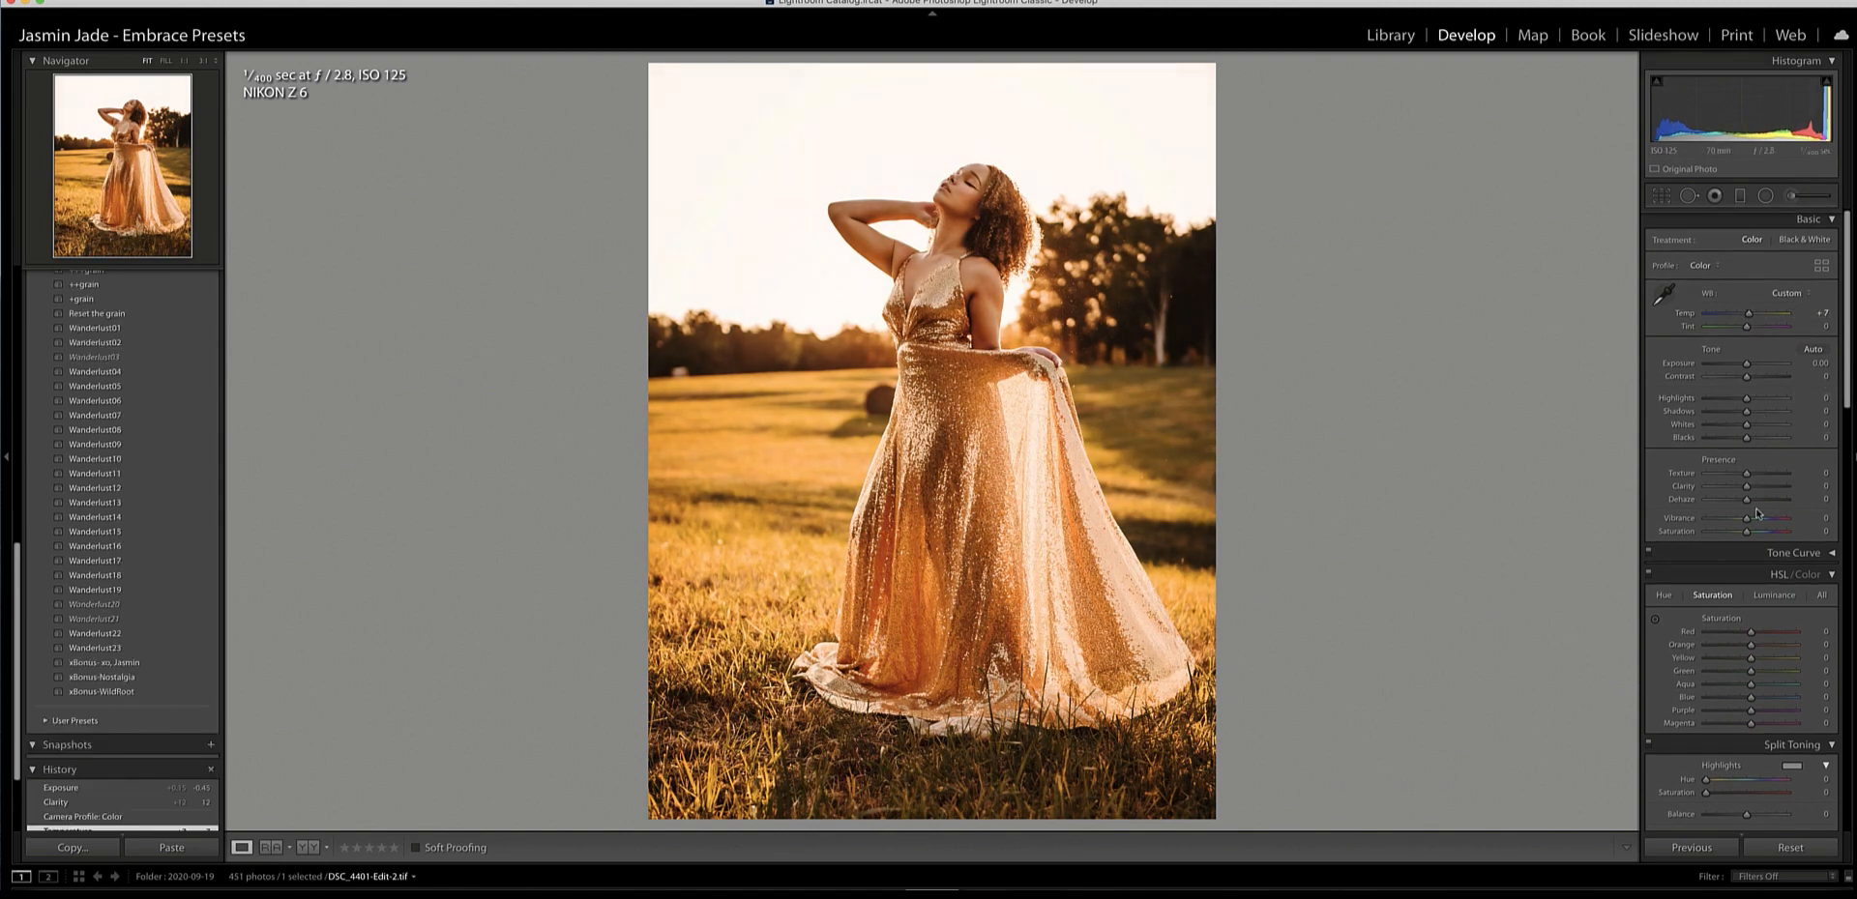
drag(1746, 491, 1752, 493)
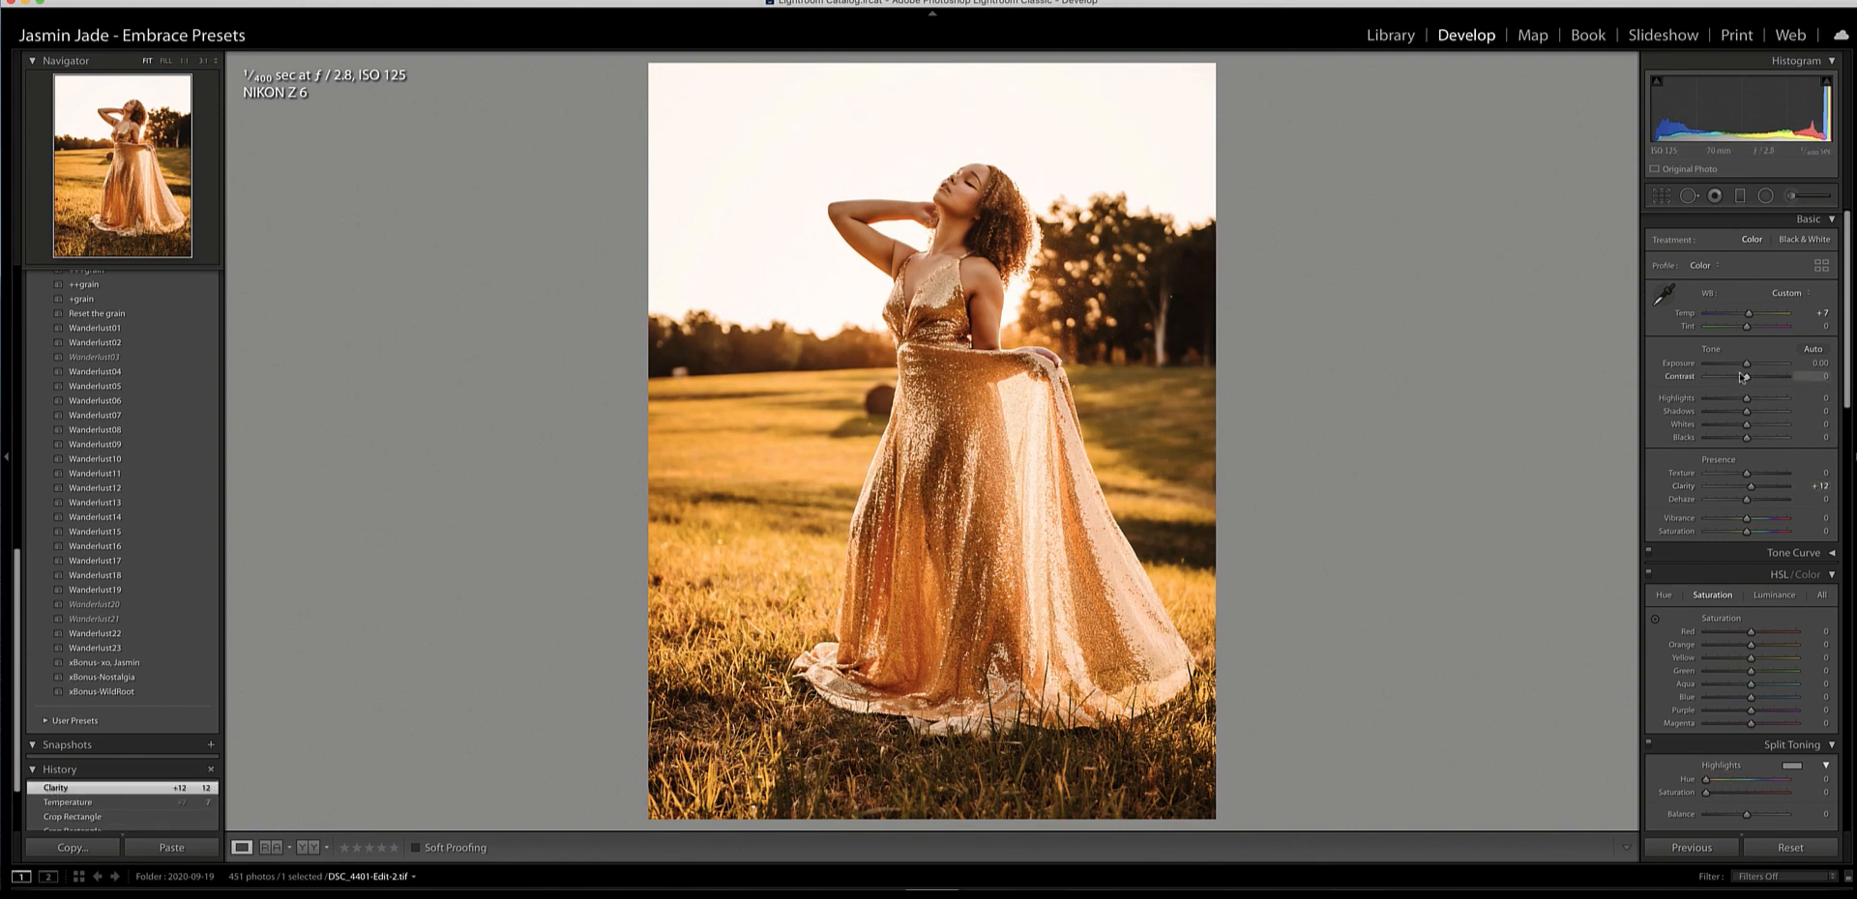
drag(1746, 364, 1747, 367)
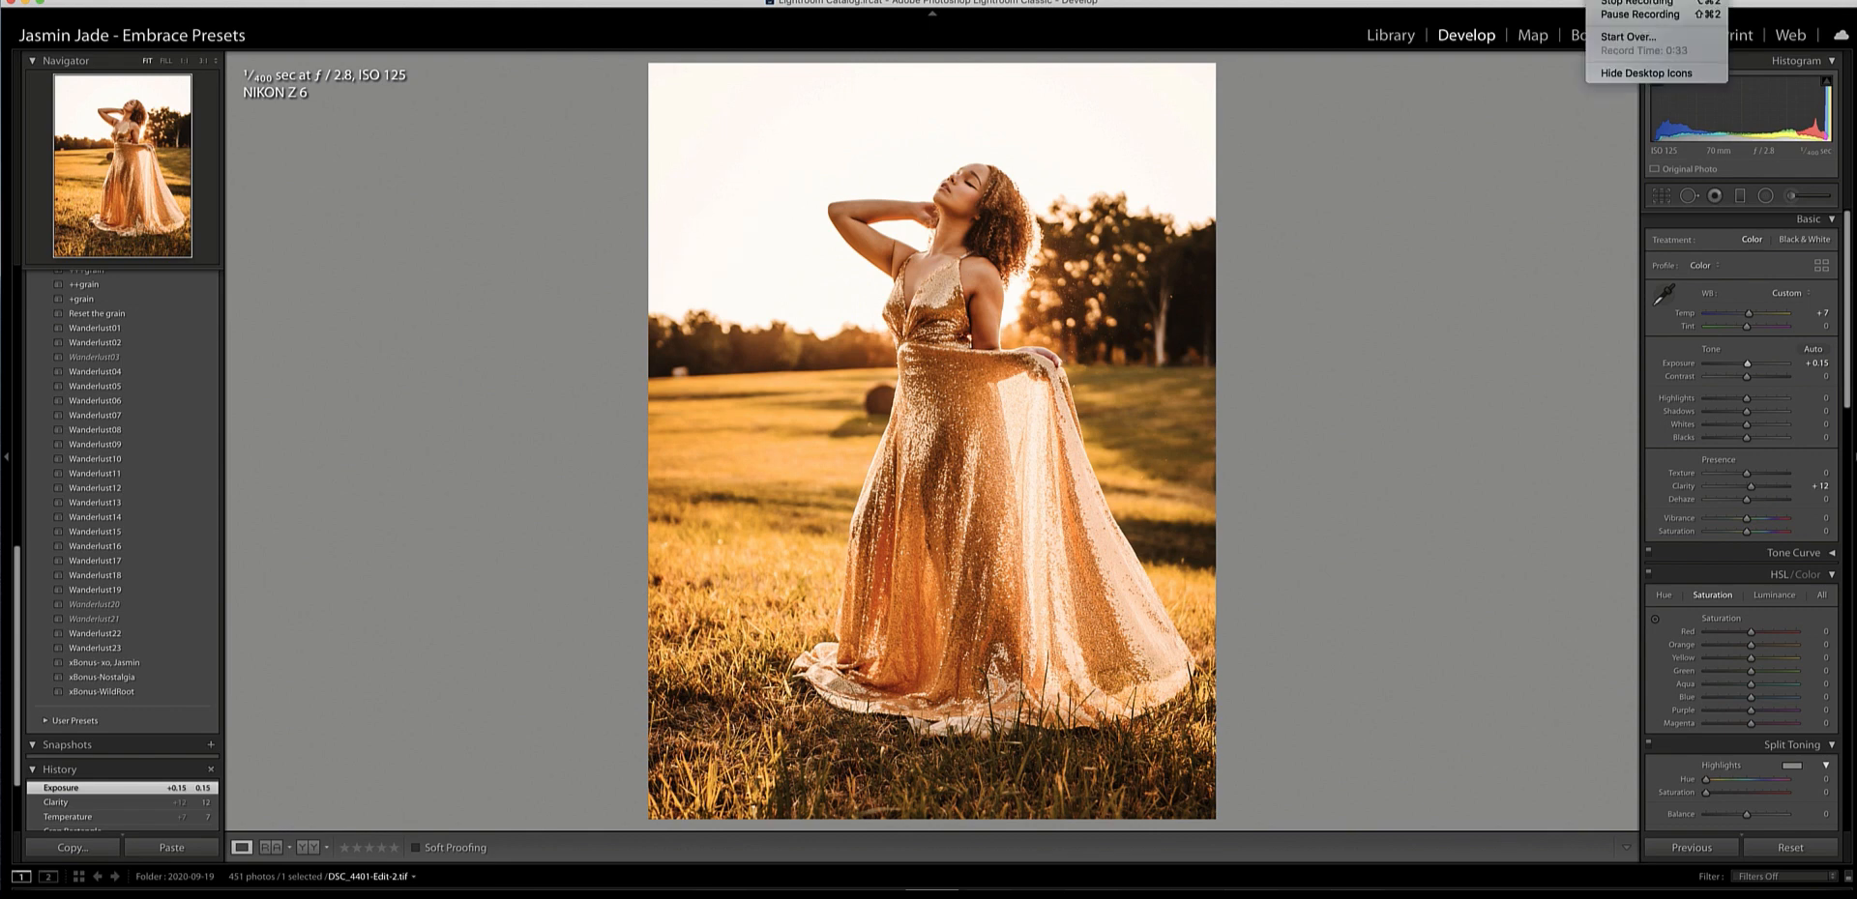
click(1598, 3)
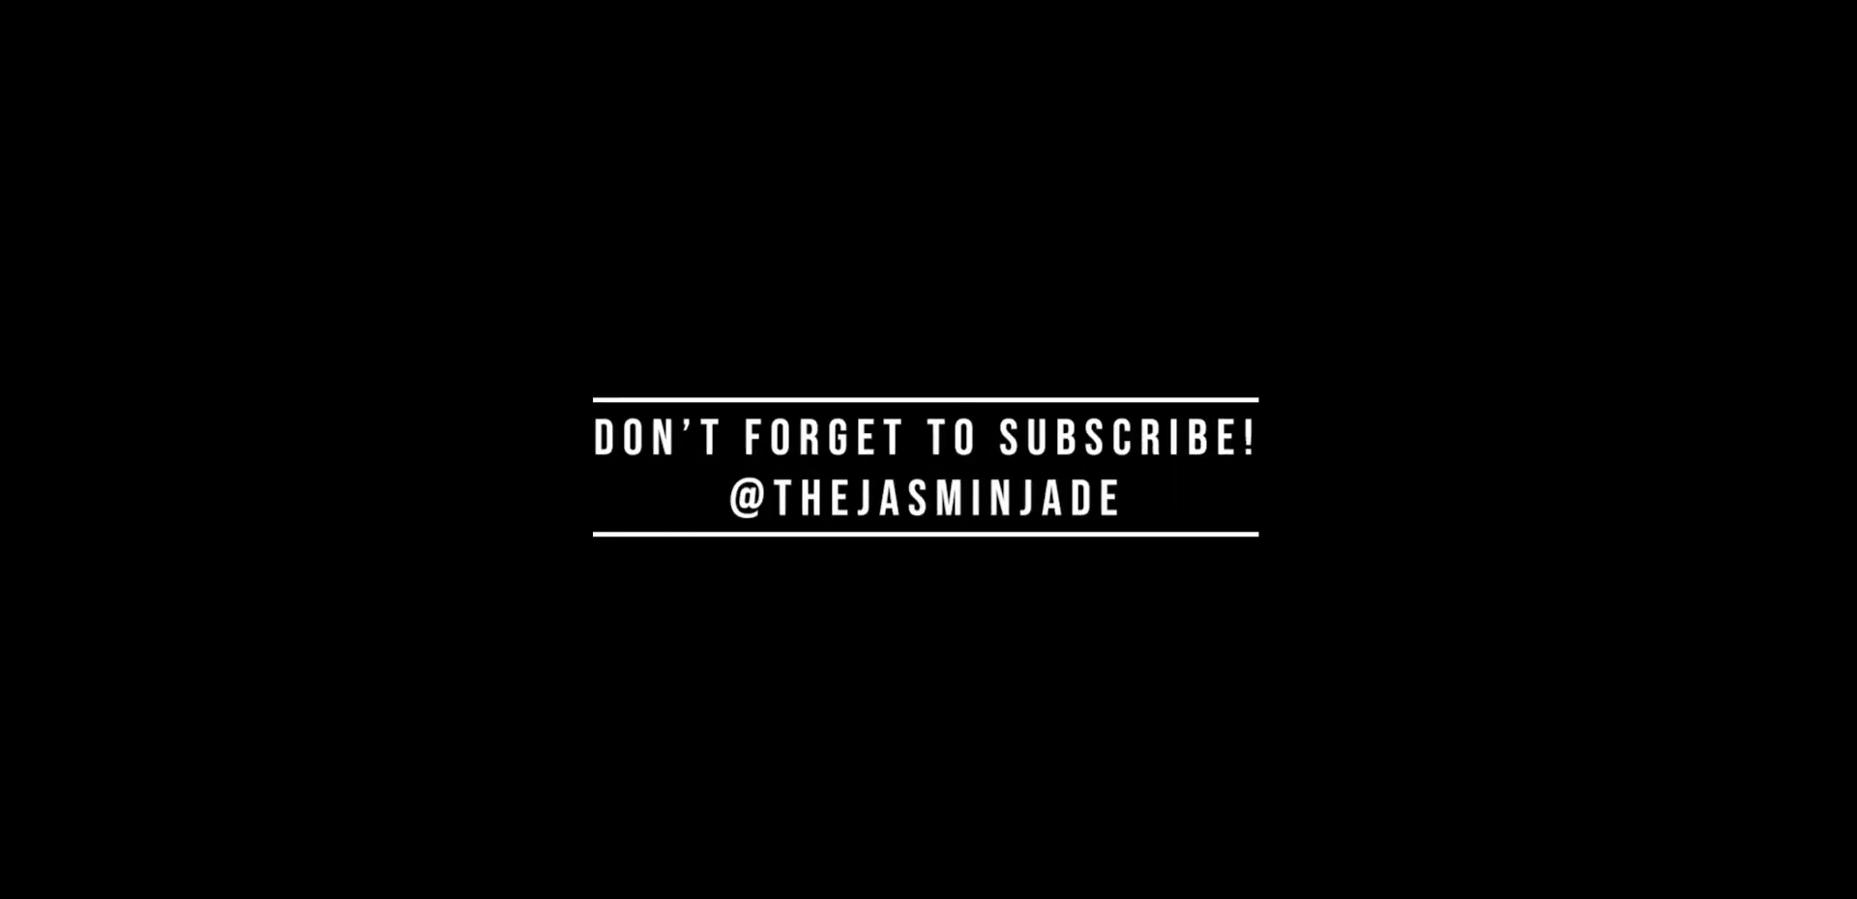